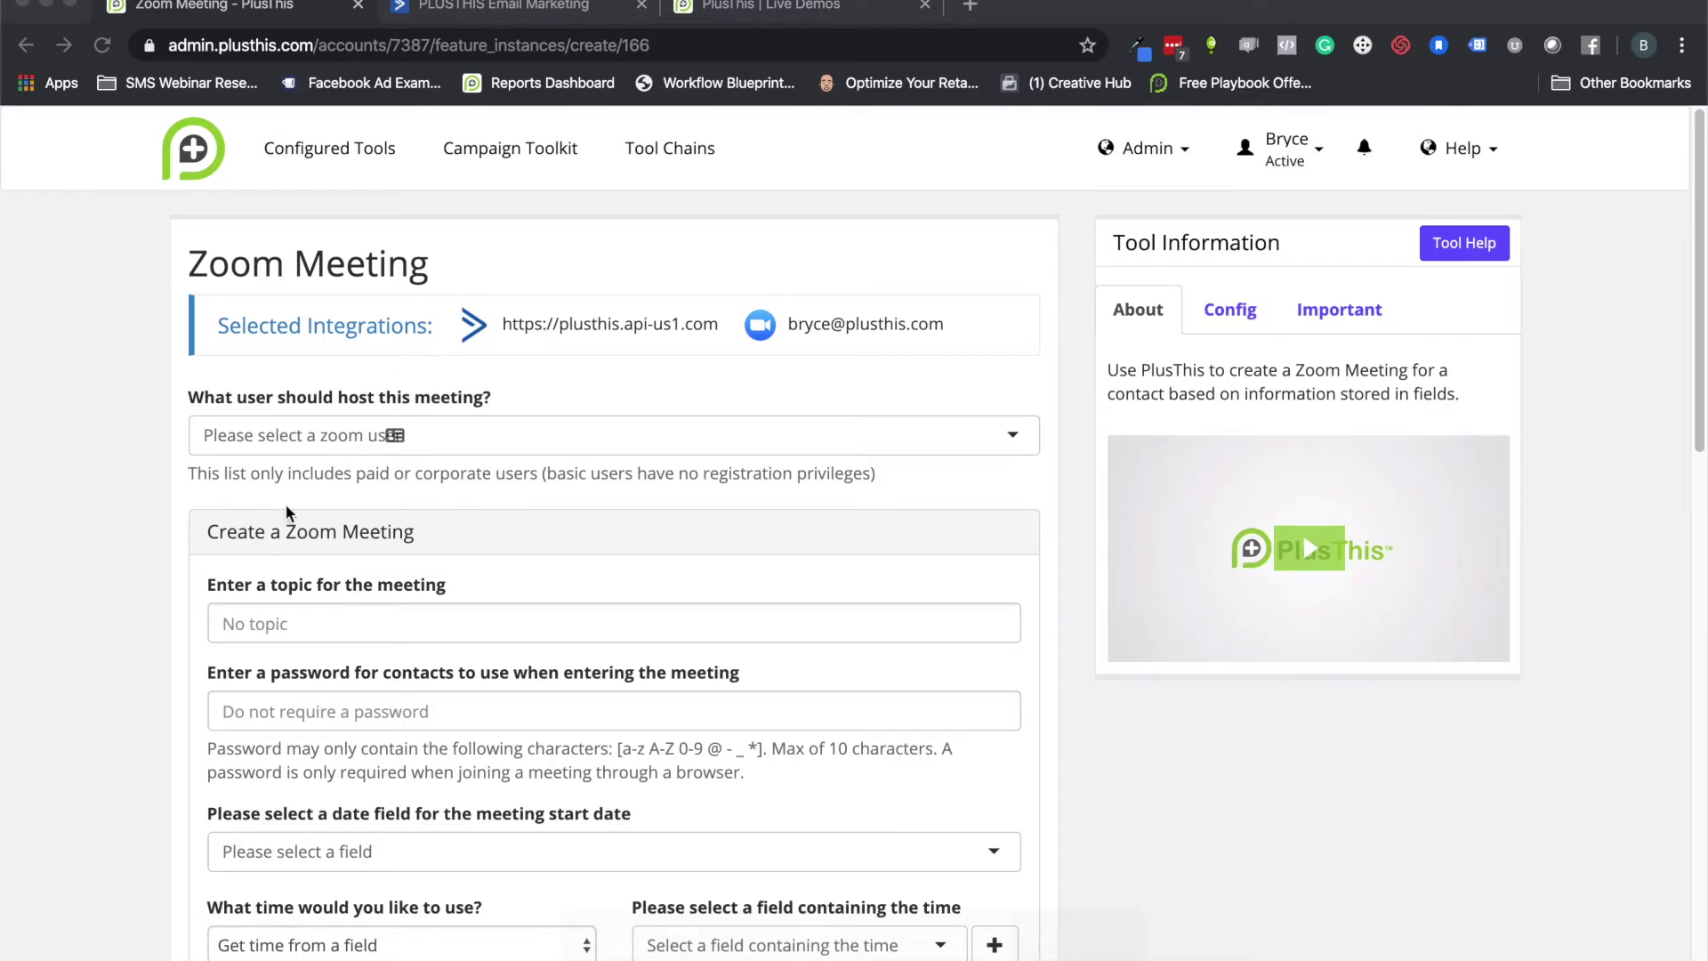
Look over the Zoom Meeting form and switch to the ActiveCampaign automation to examine its Calendly tag trigger and webhook action.
scroll(286, 516, down, 5)
scroll(304, 700, up, 5)
click(479, 9)
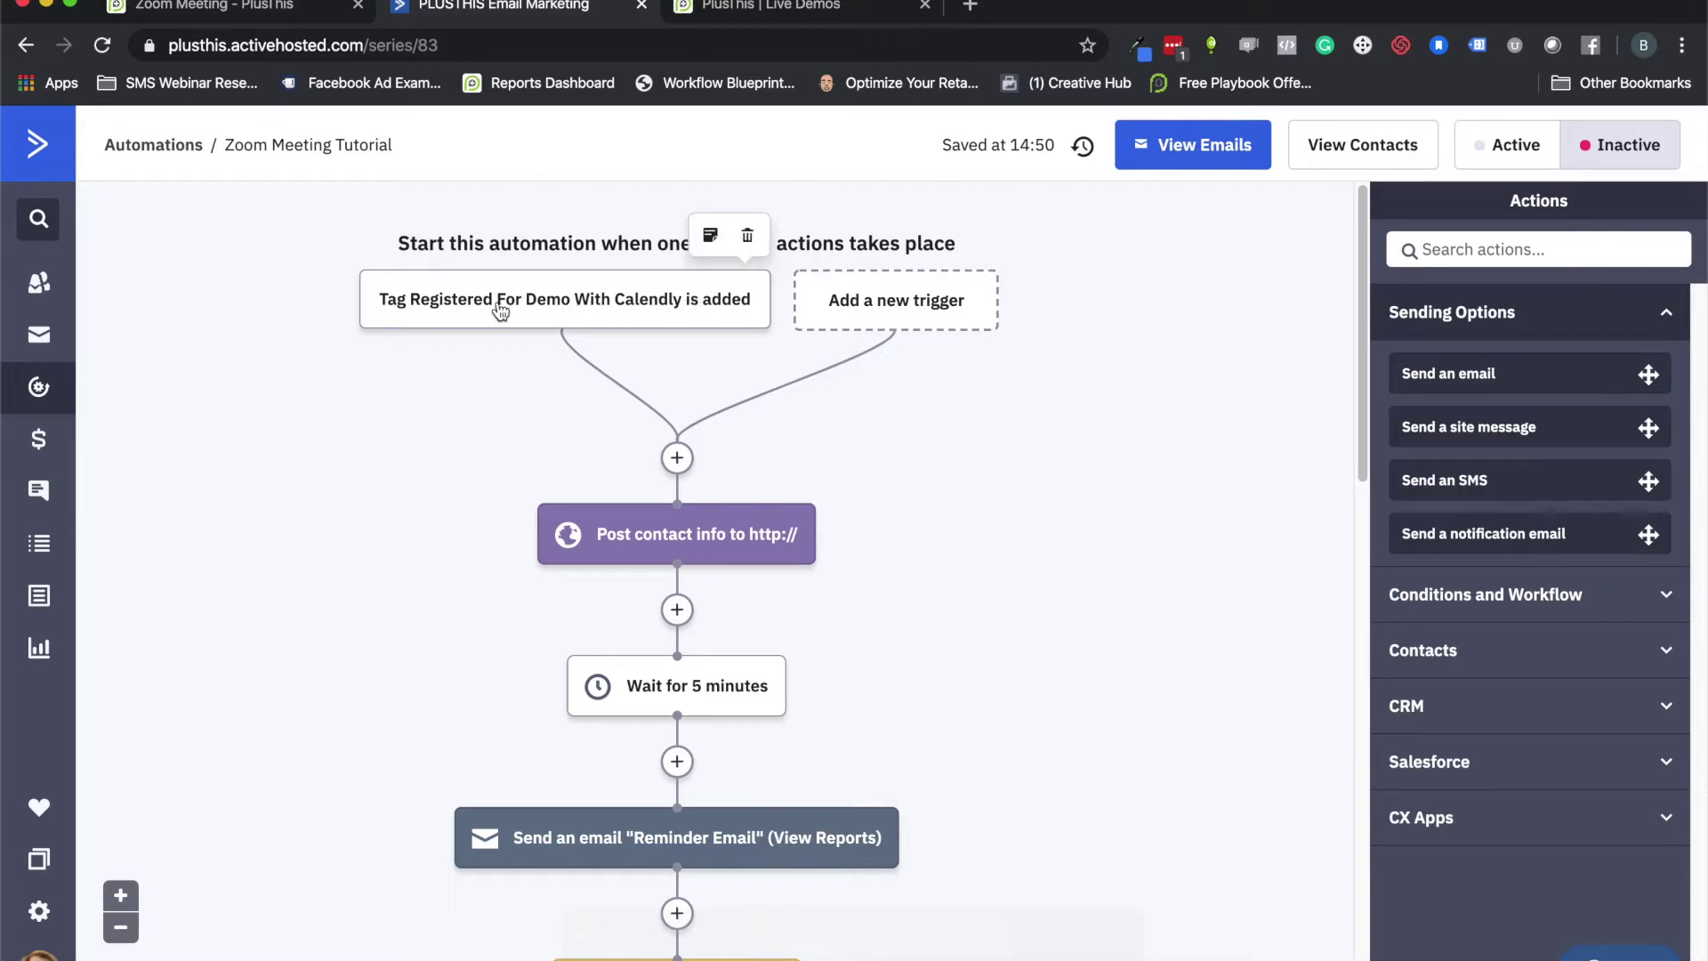
mouse_move(496, 285)
mouse_move(552, 326)
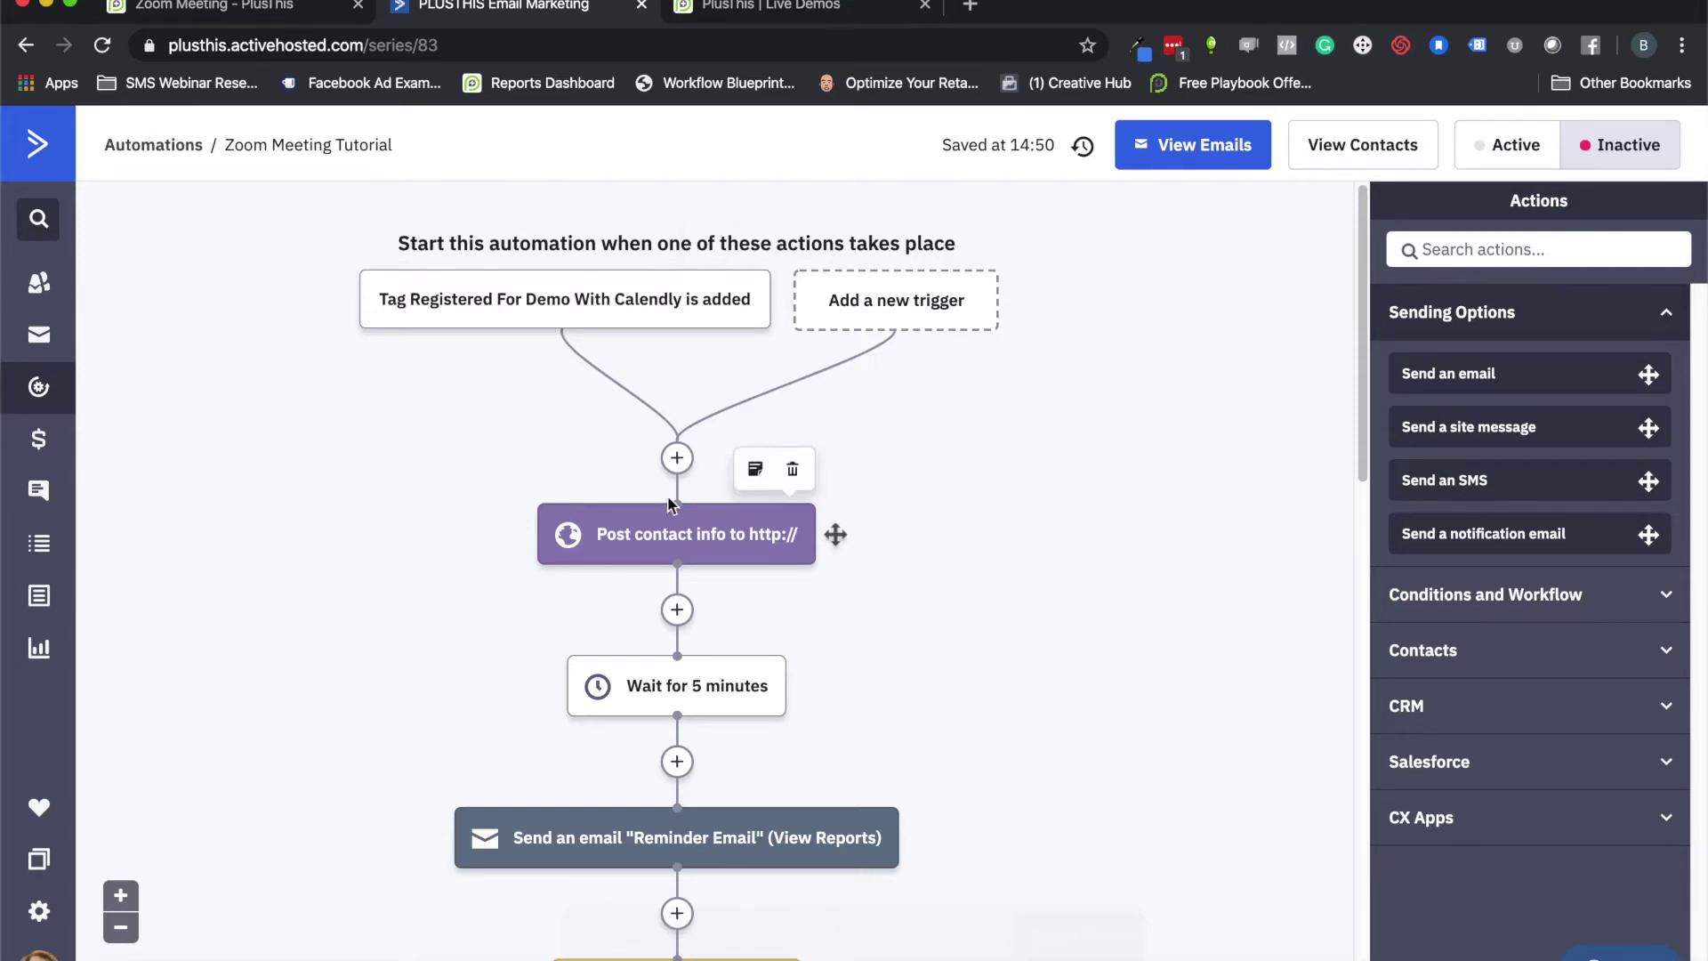
mouse_move(616, 521)
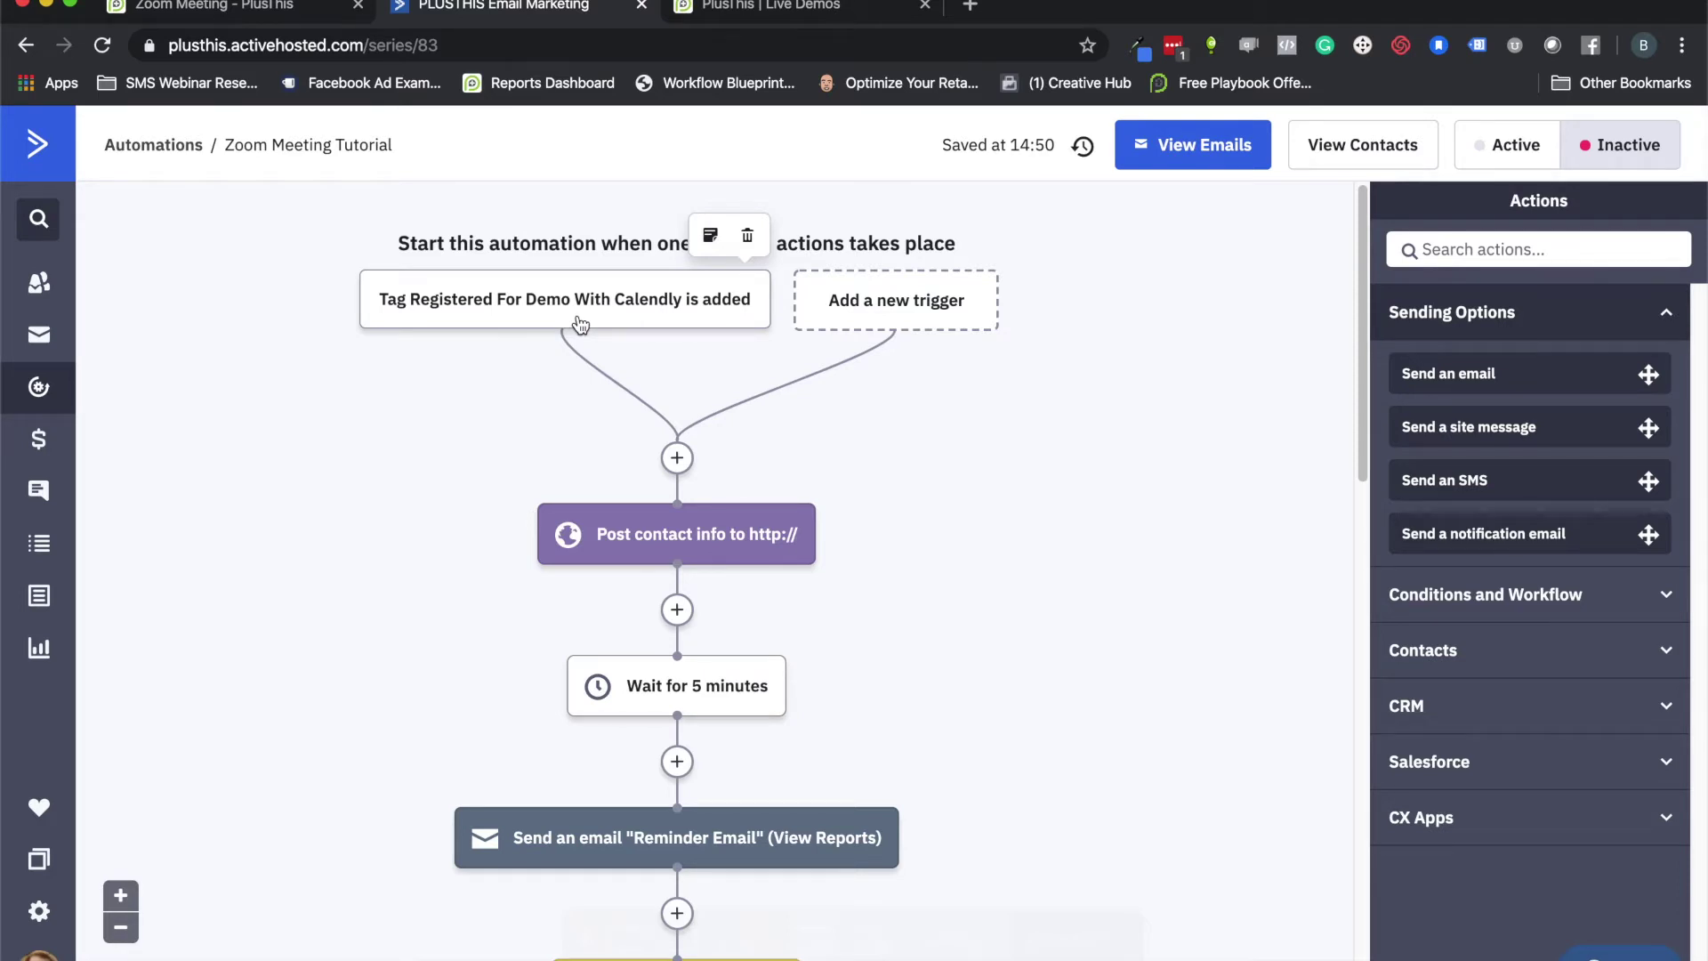
Switch to the live demo booking page and choose the 10:00am slot on Tuesday, February 18, 2020.
click(855, 9)
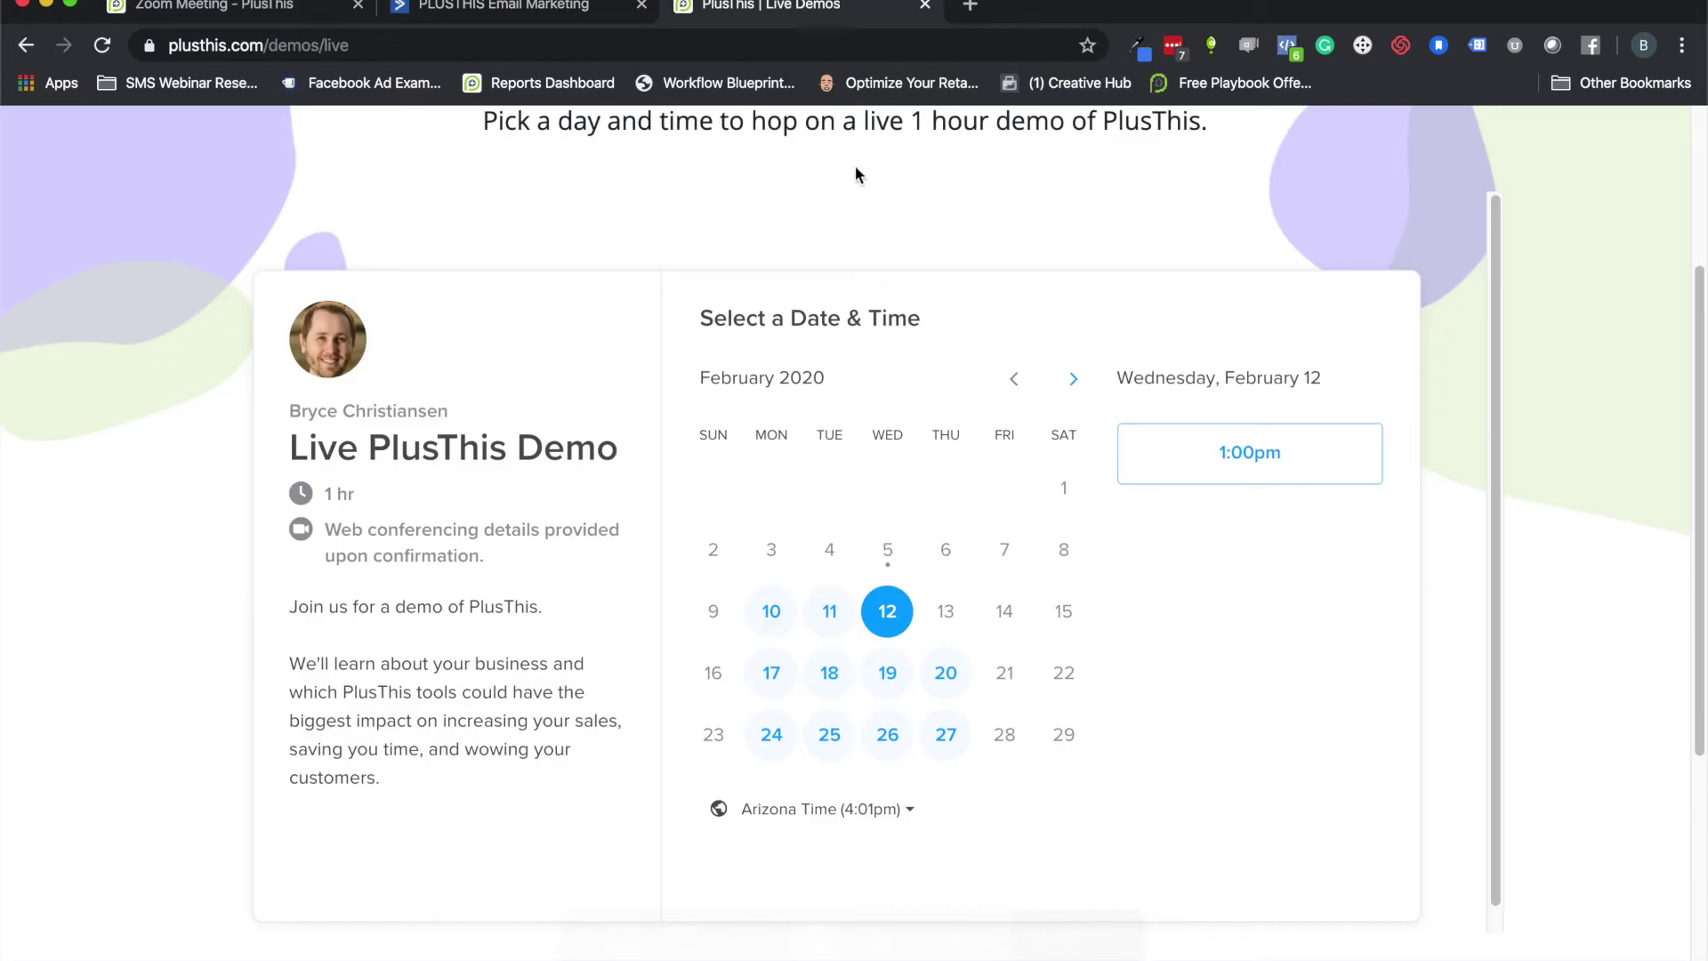
click(829, 670)
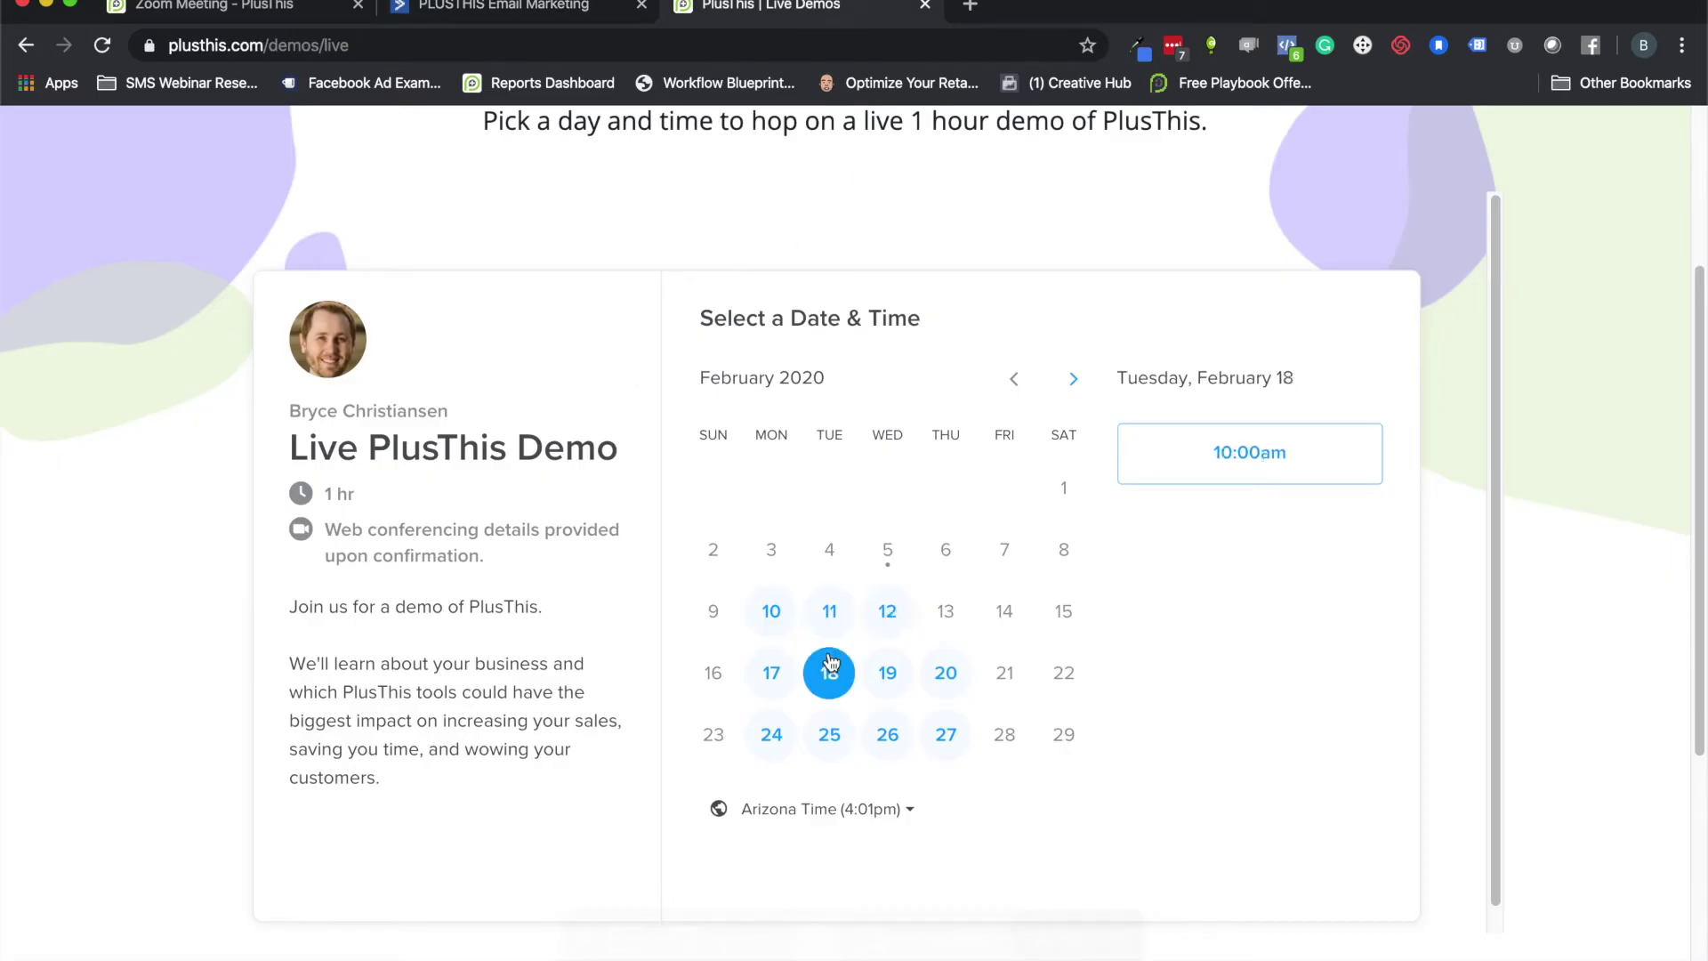
click(1196, 456)
click(1274, 457)
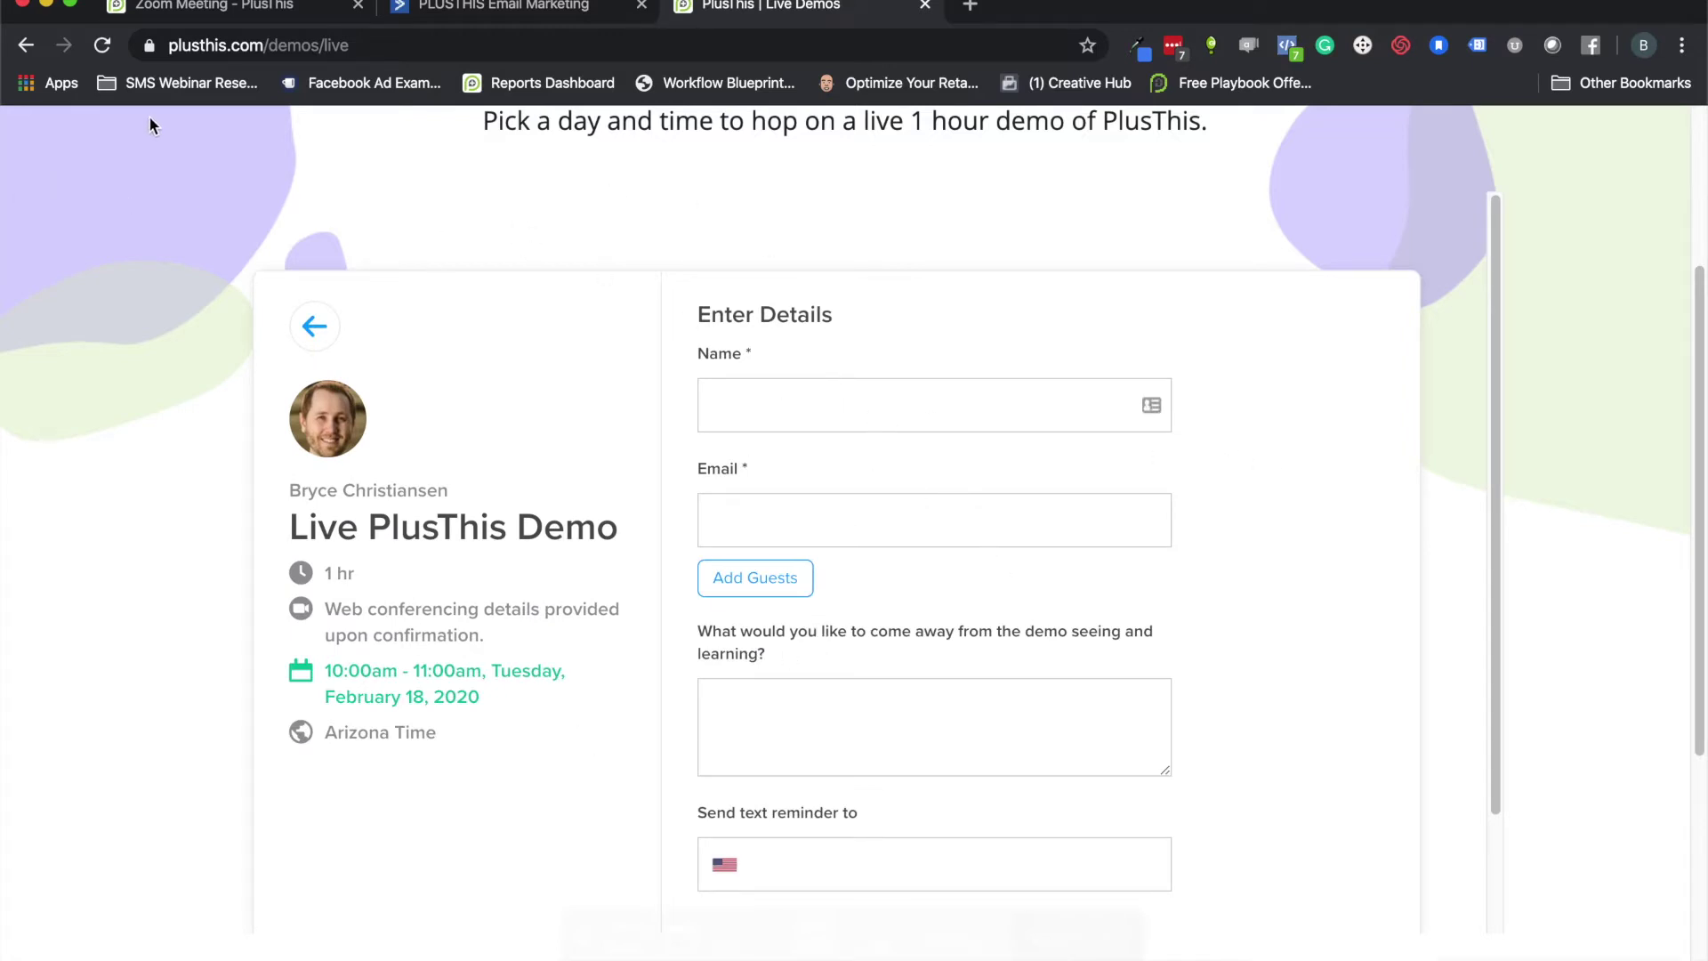
Check the tag trigger in the ActiveCampaign automation and return the booking page from the details form to date selection.
click(473, 16)
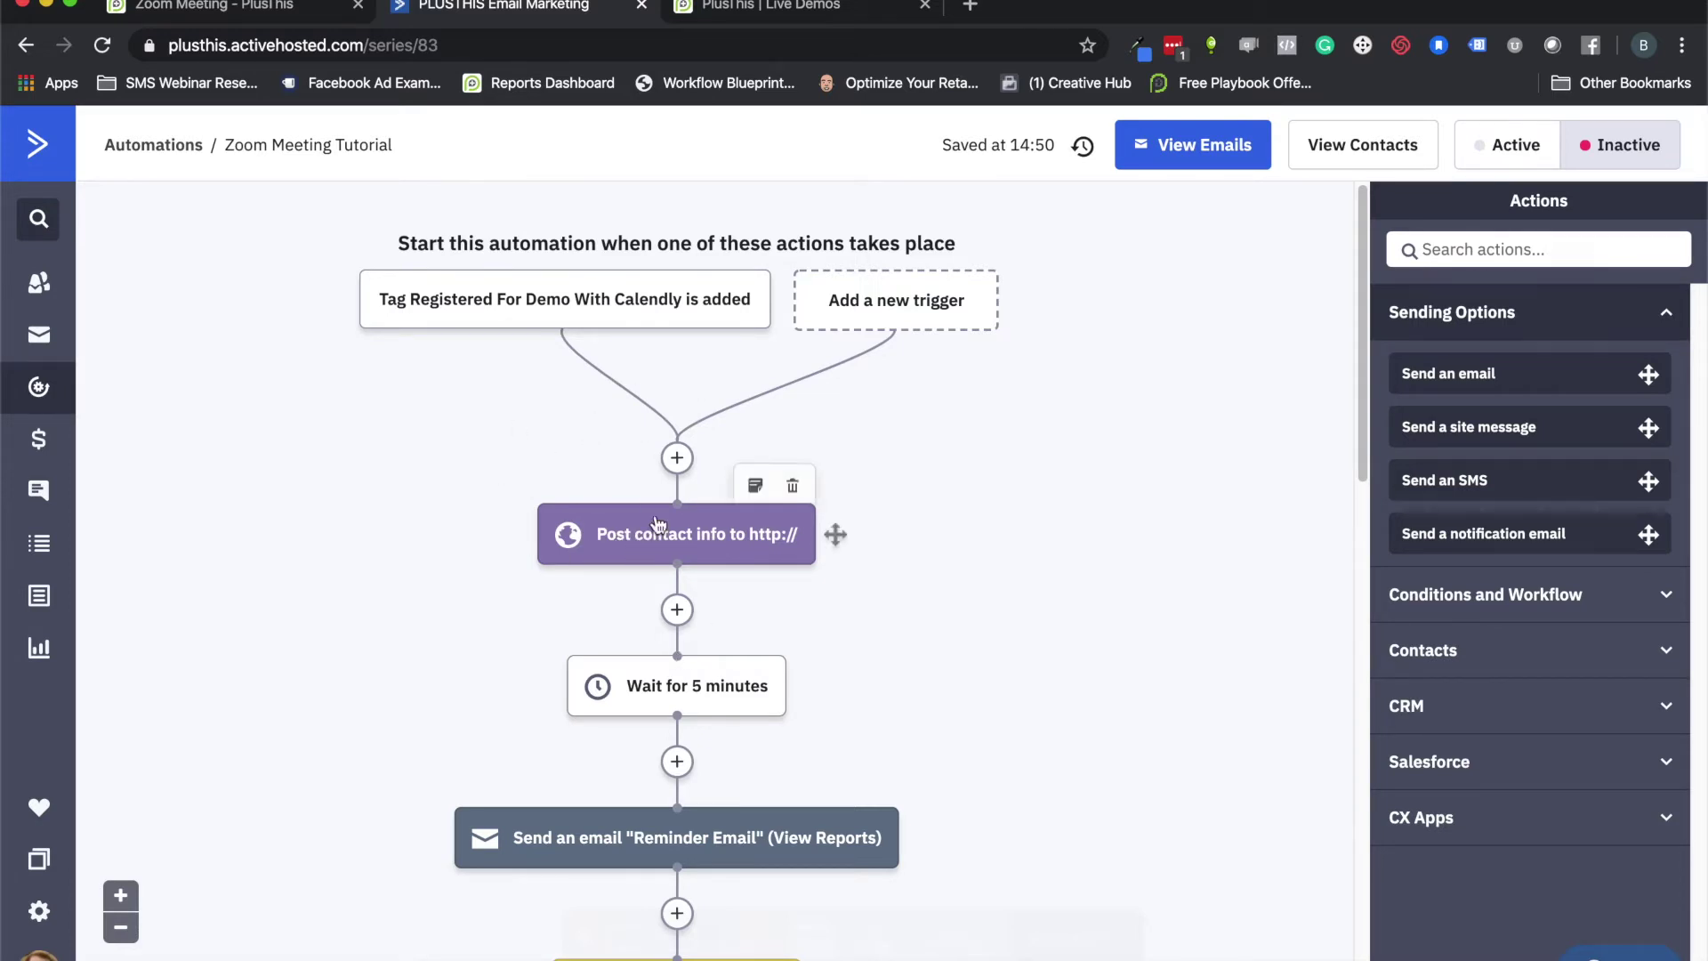
mouse_move(621, 317)
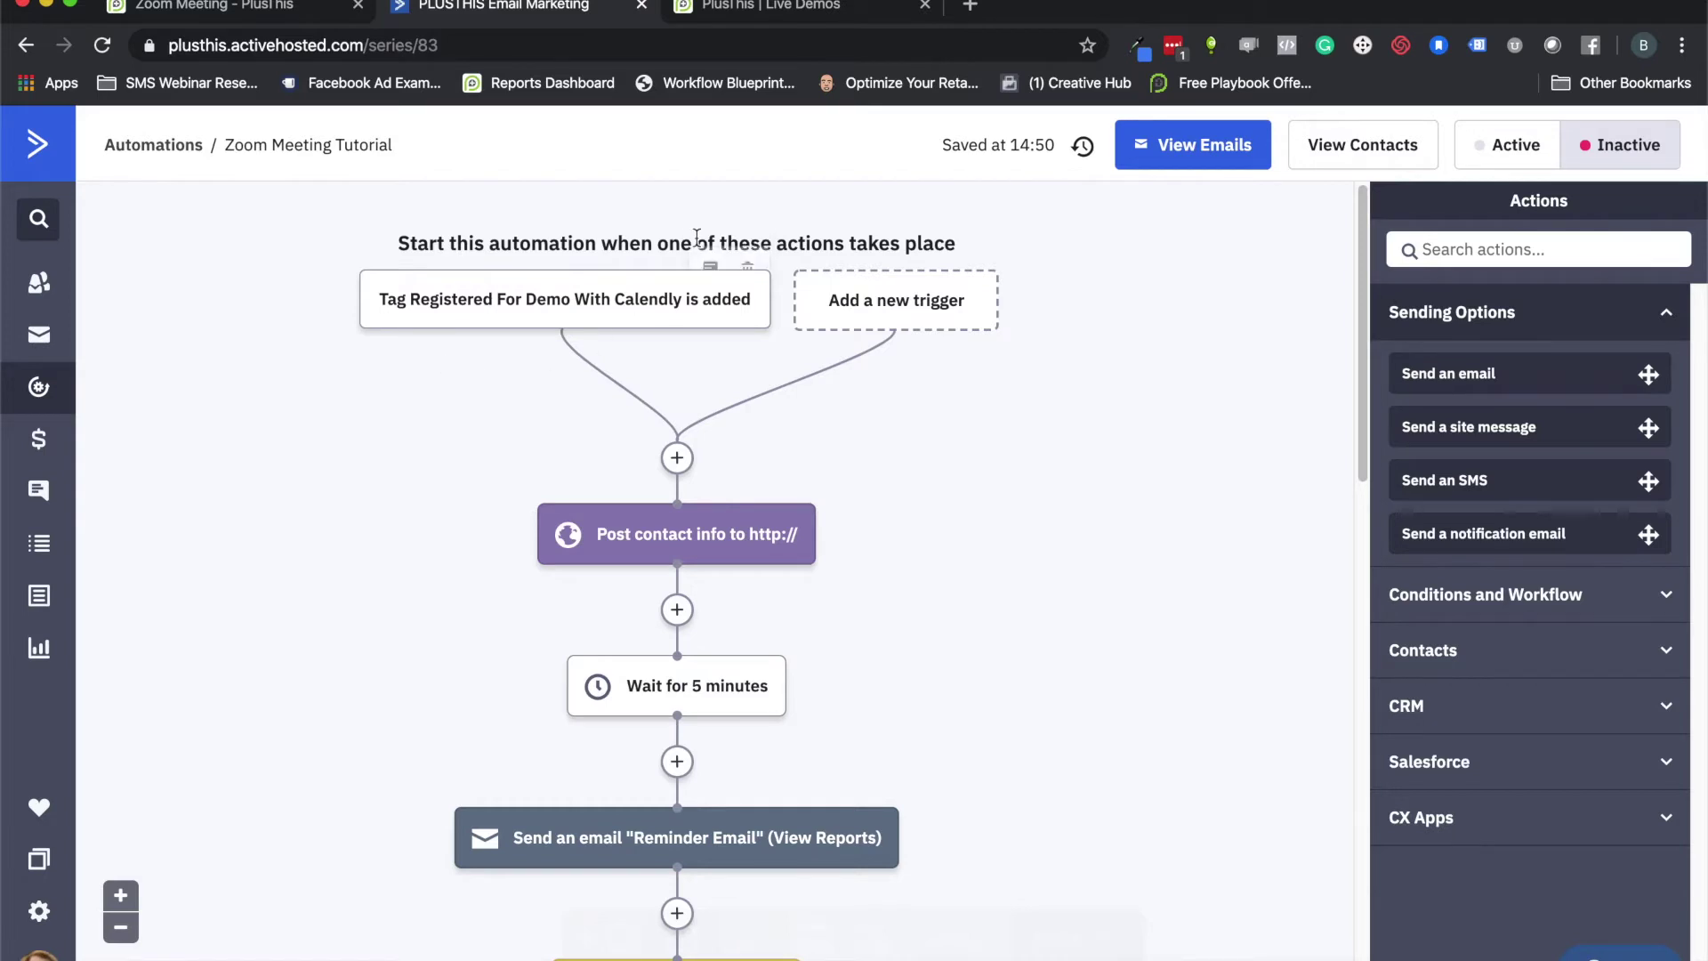
click(772, 16)
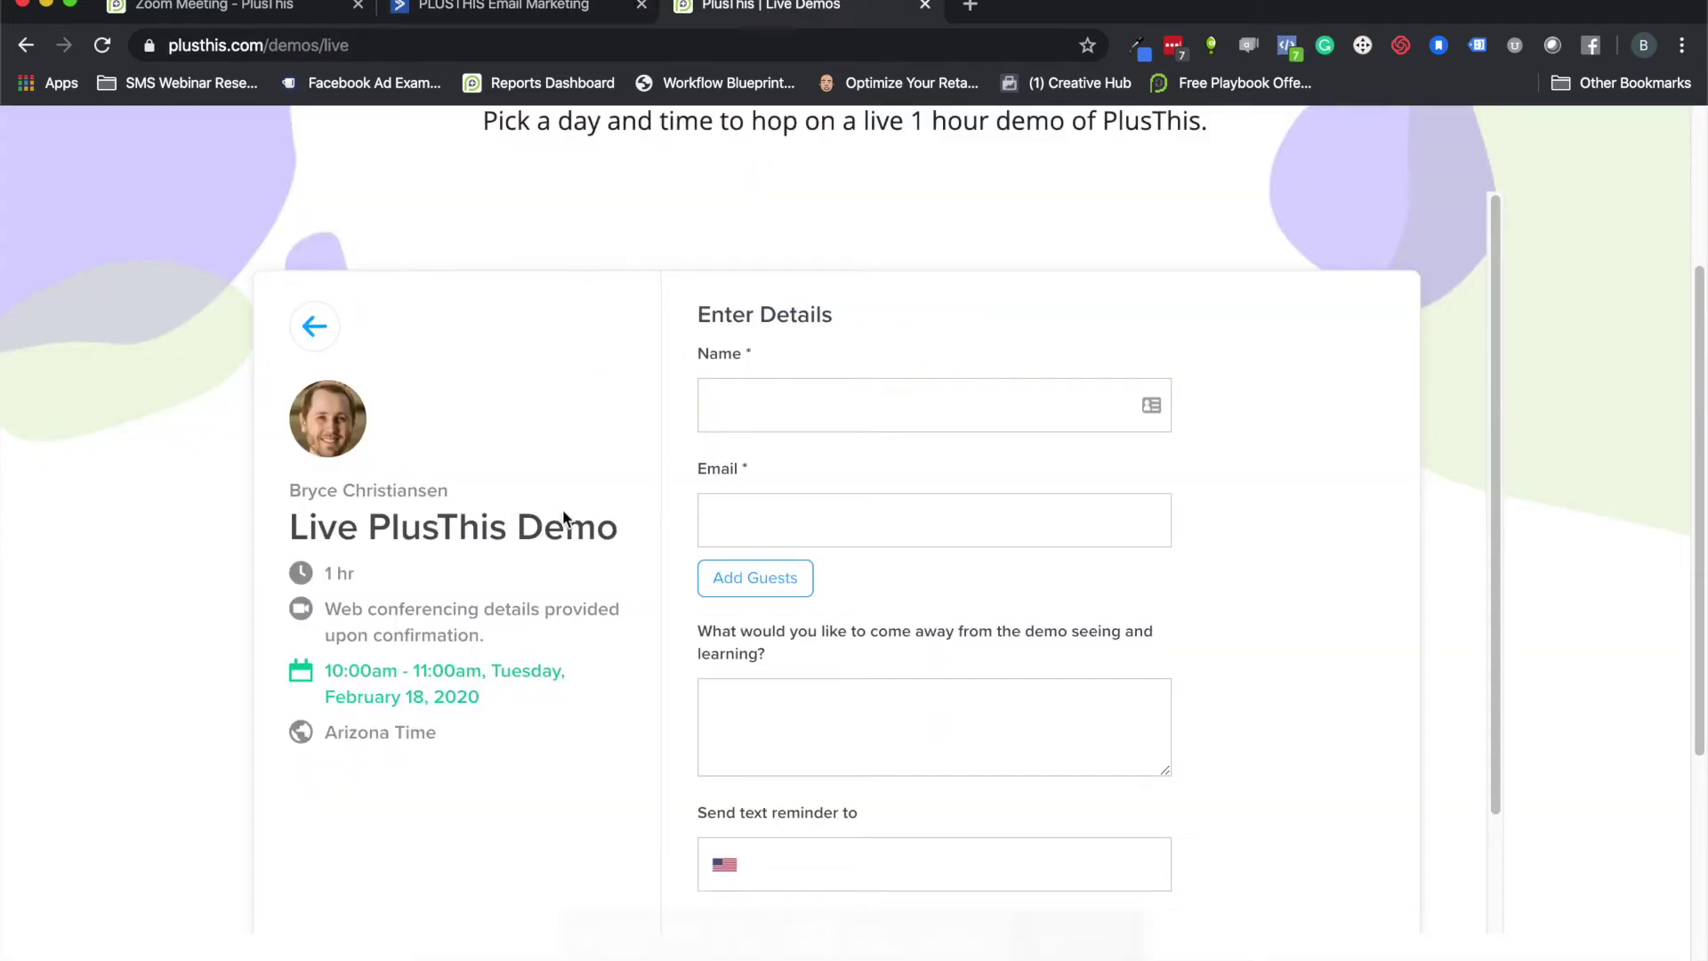
click(316, 329)
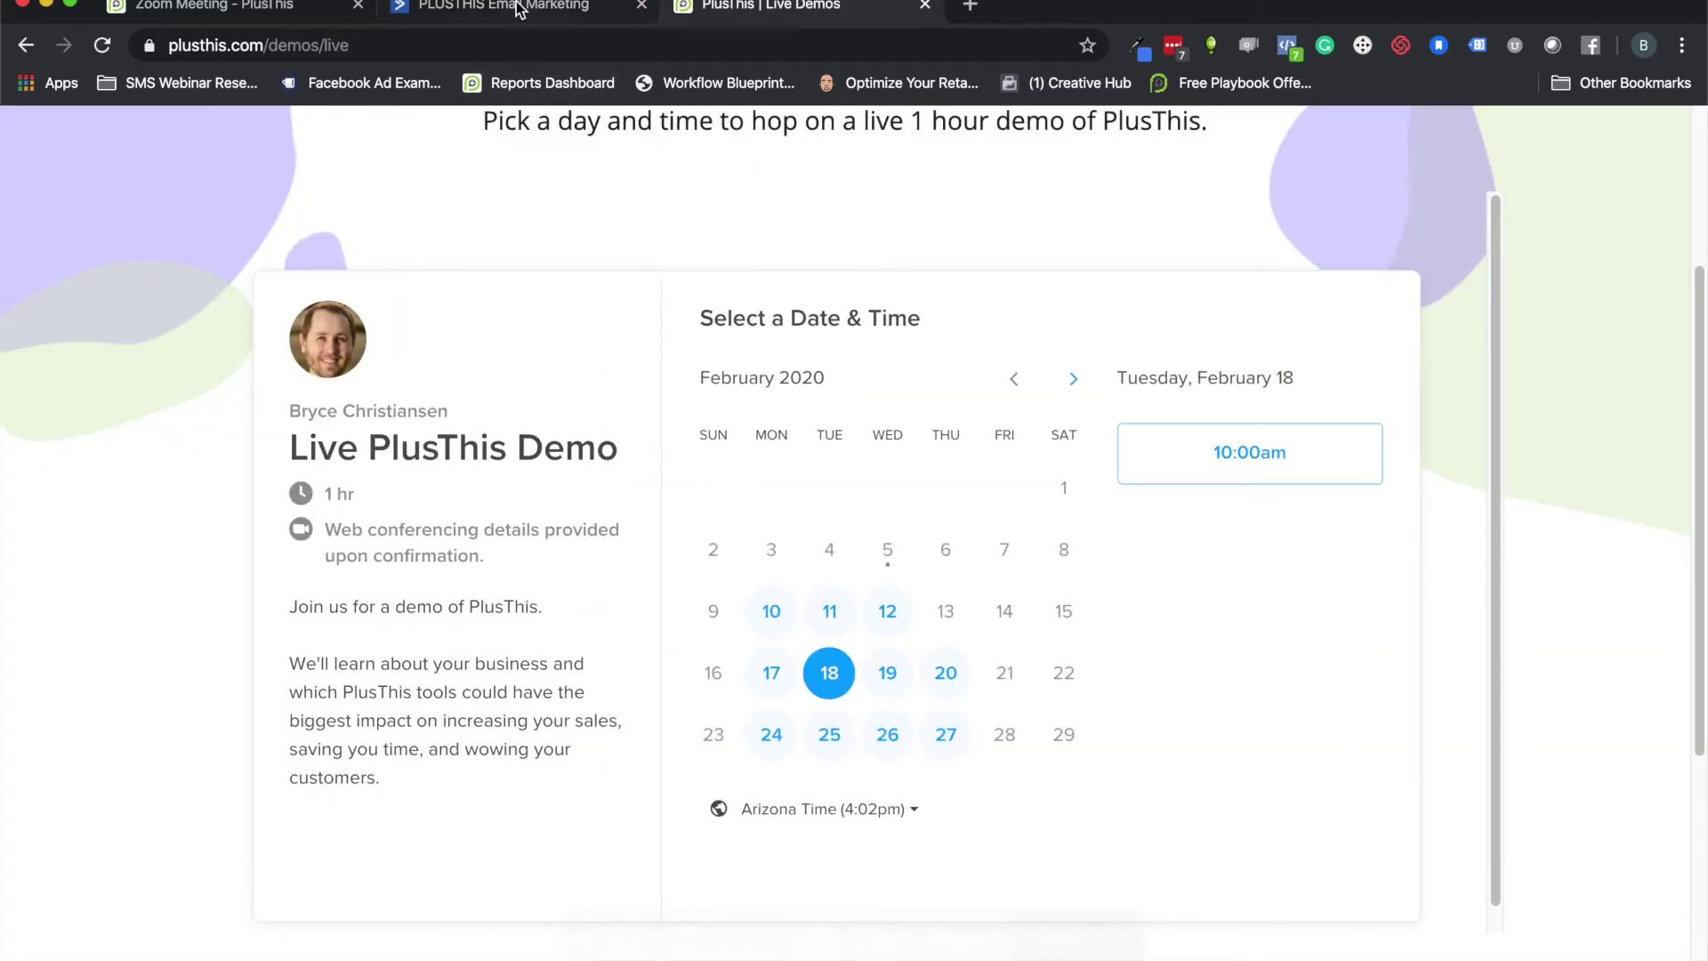
Switch to the ActiveCampaign automation, start adding a Webhook action right after the trigger, and cancel it.
click(524, 8)
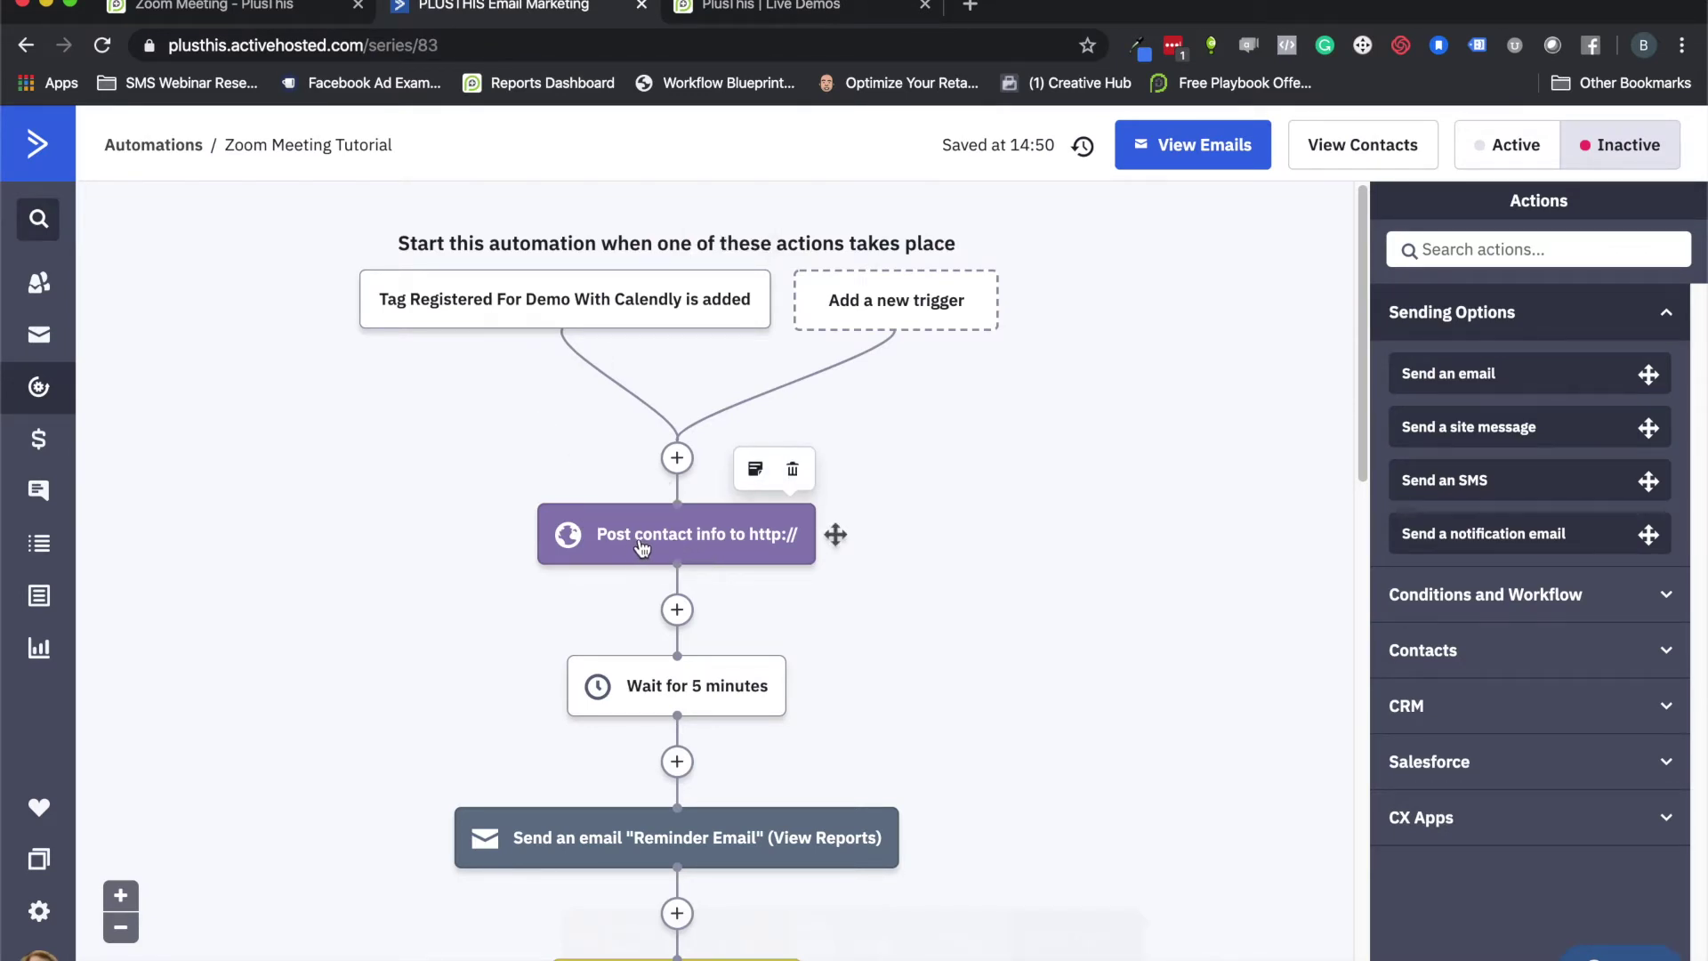
click(677, 457)
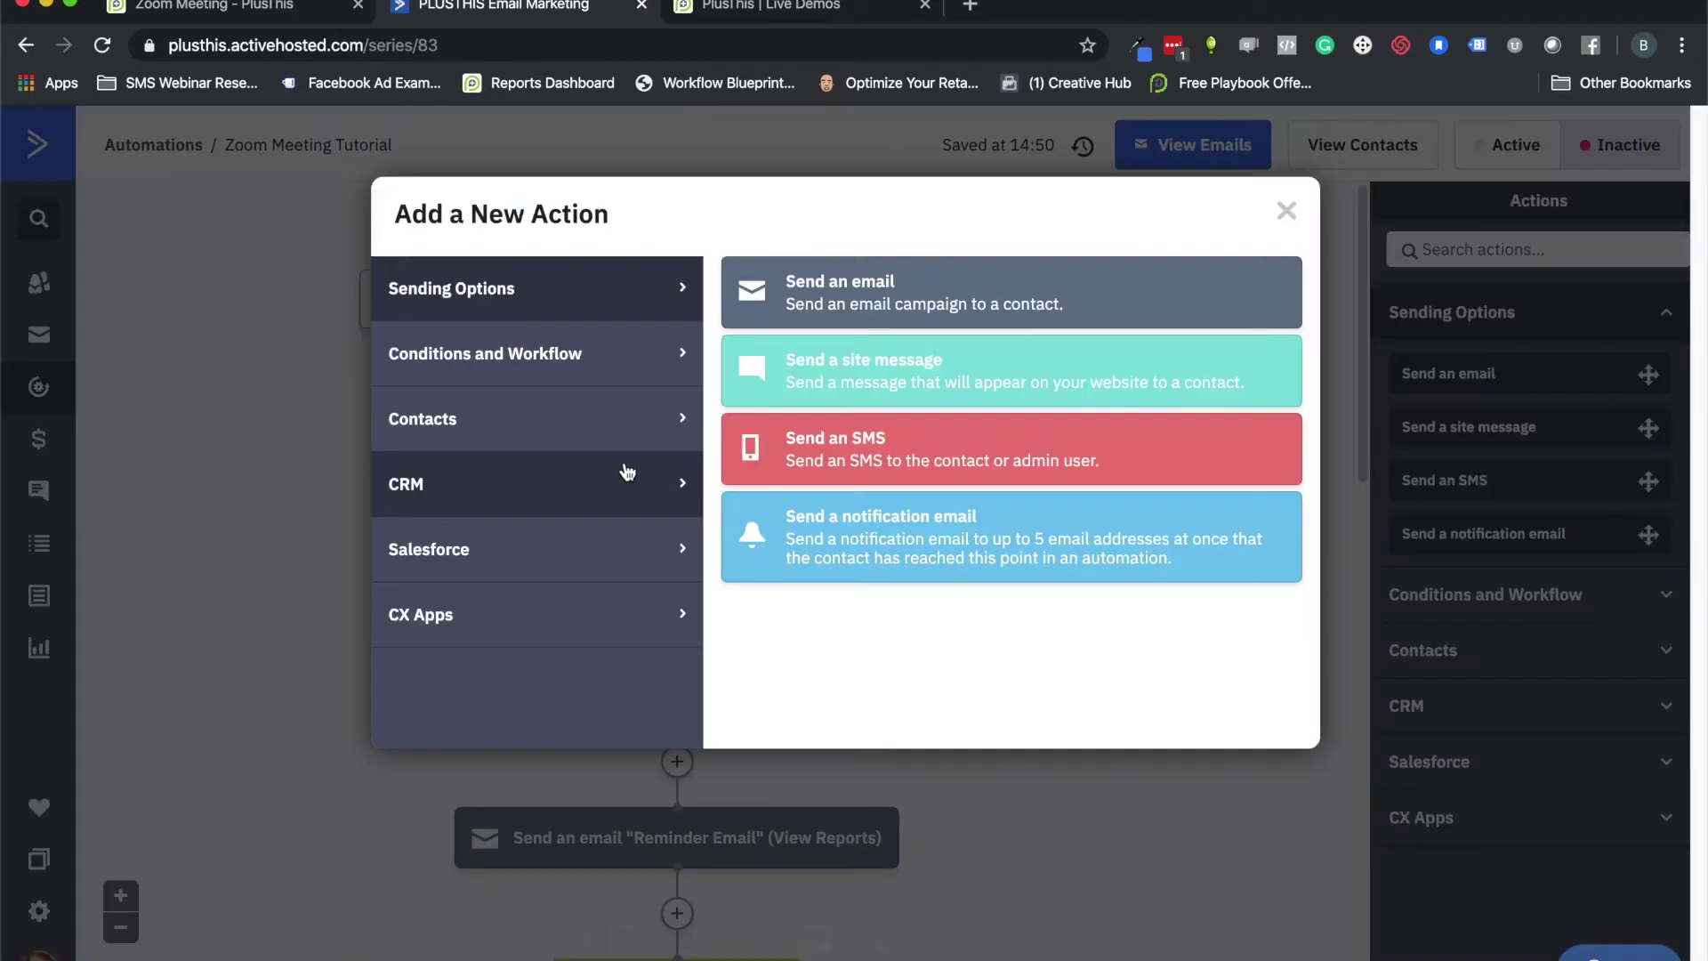
click(472, 365)
scroll(887, 881, down, 1)
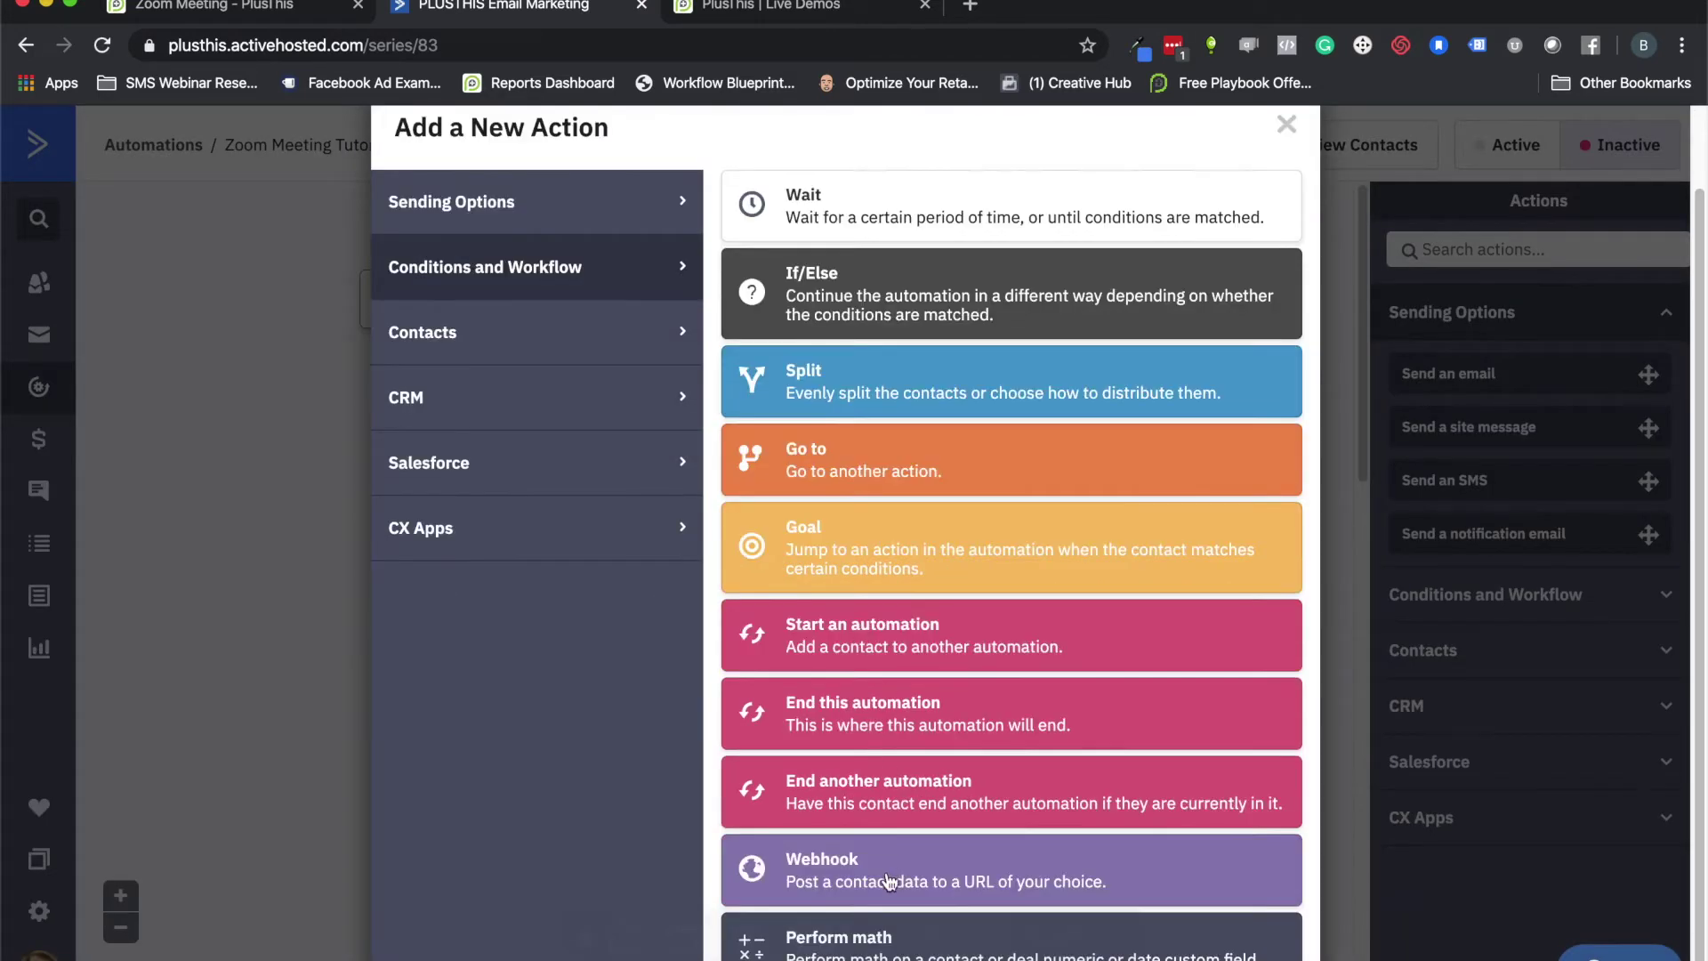
click(841, 860)
click(642, 509)
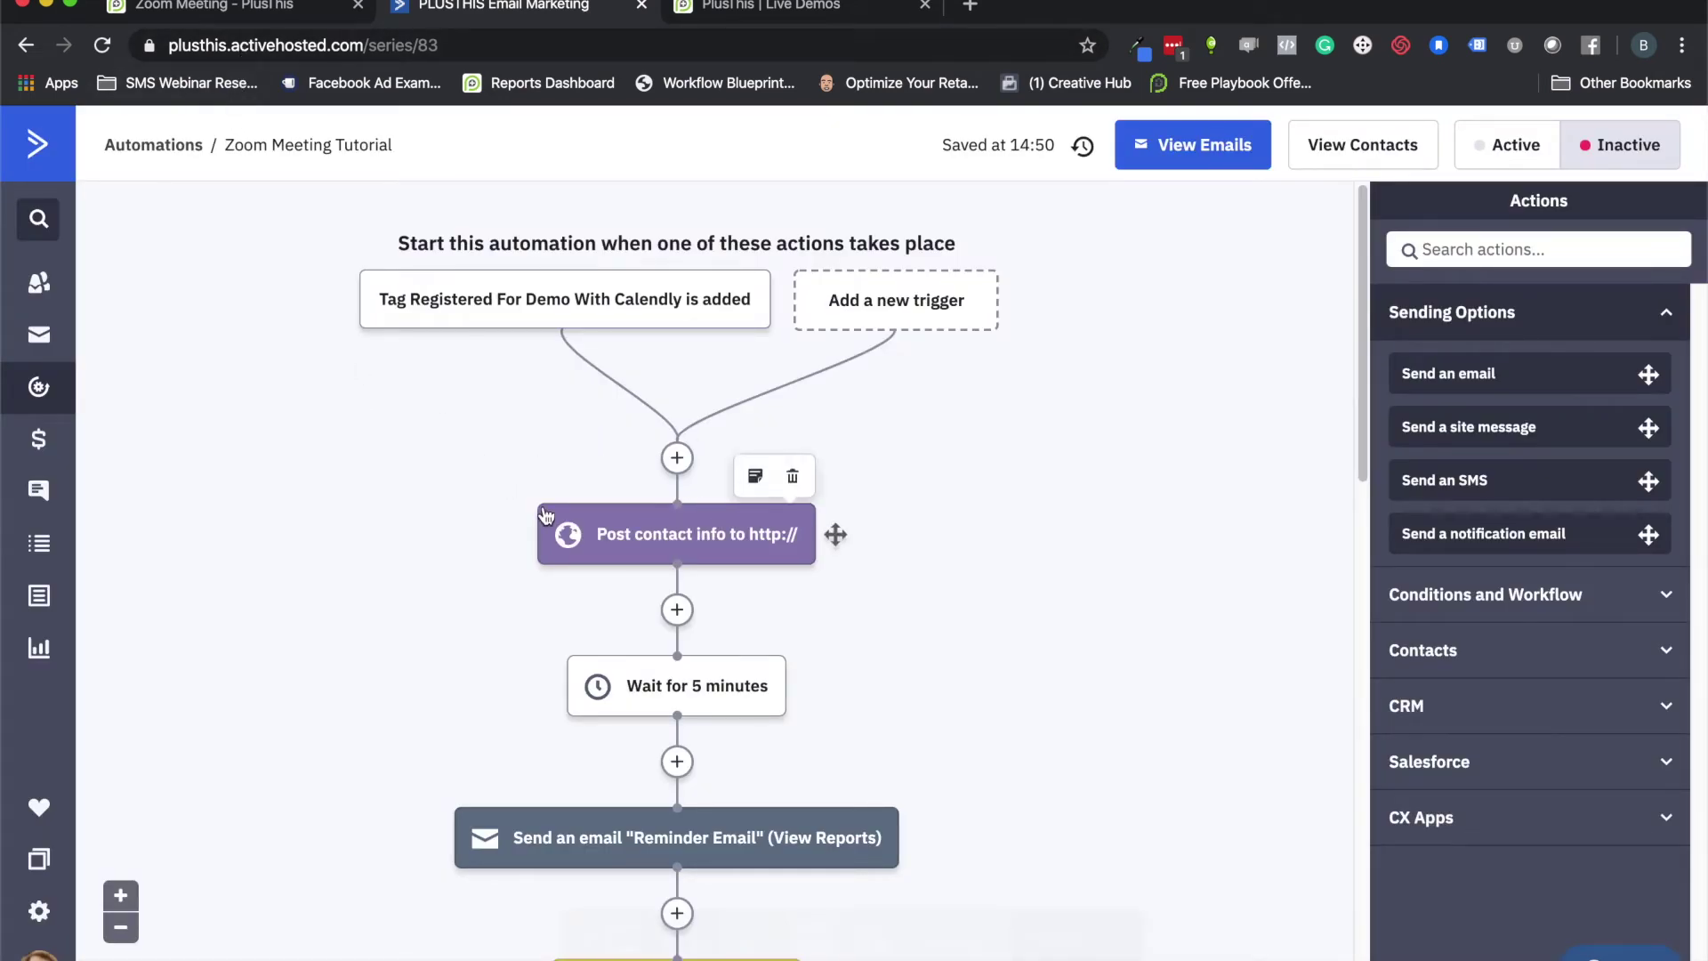
View the URL setting of the existing webhook action and close it without saving.
click(652, 521)
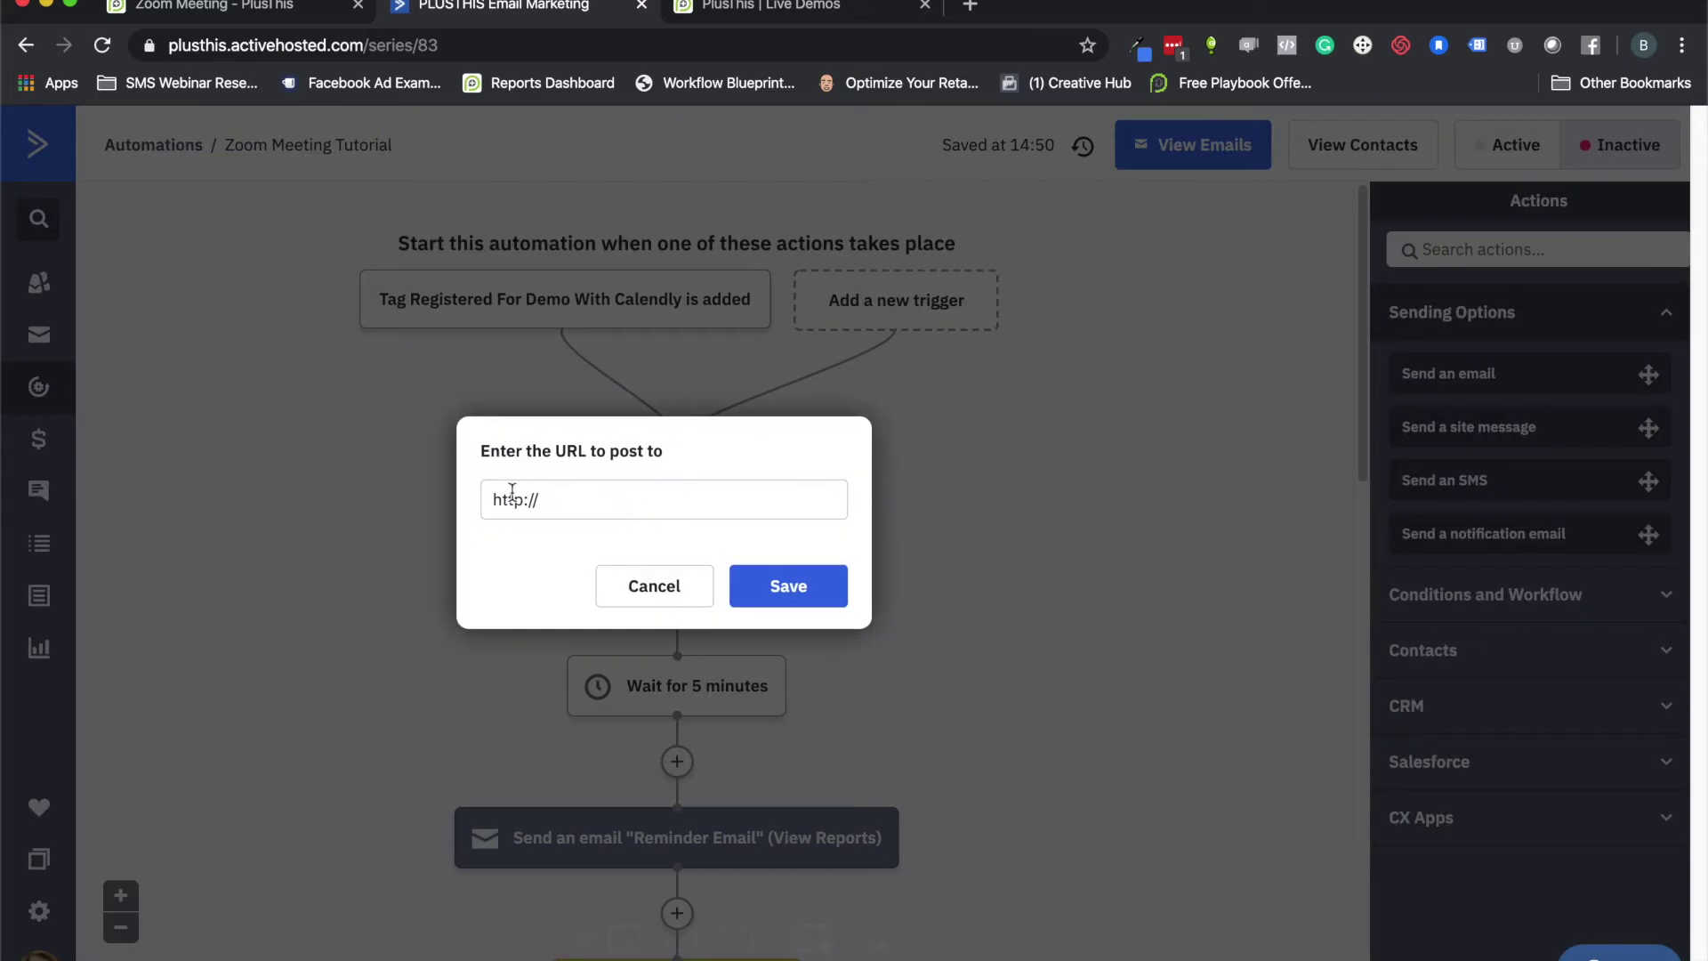
click(652, 585)
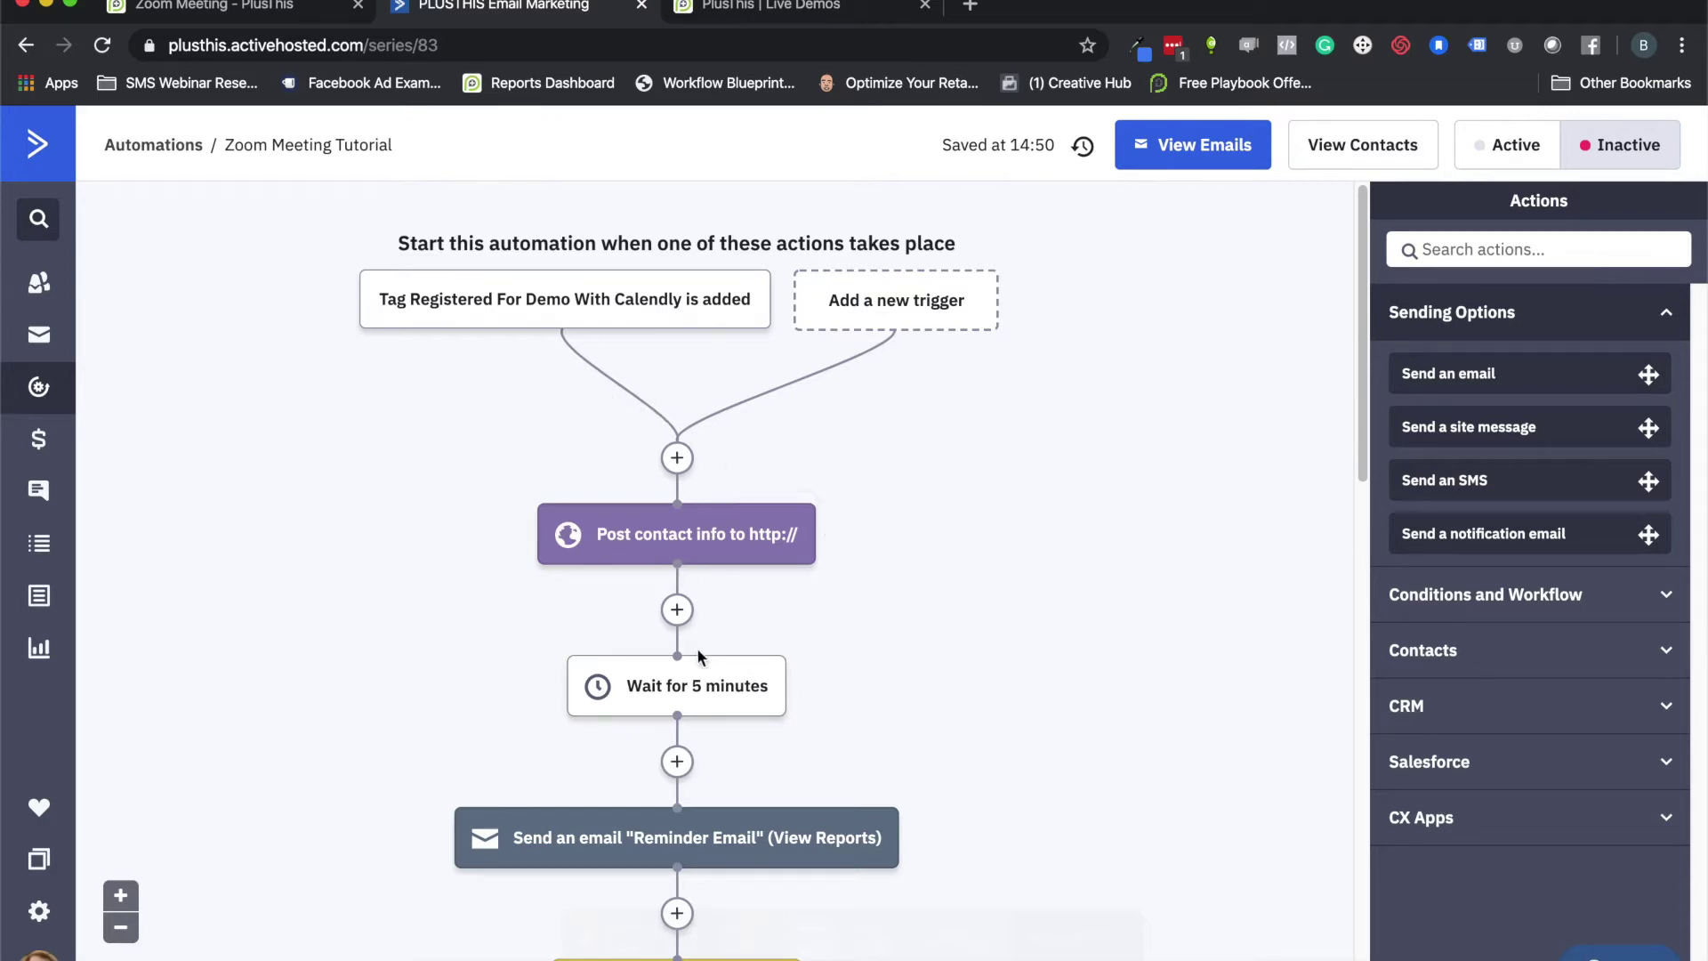
Open the "Reminder Email" action's message in the email designer.
scroll(680, 659, down, 2)
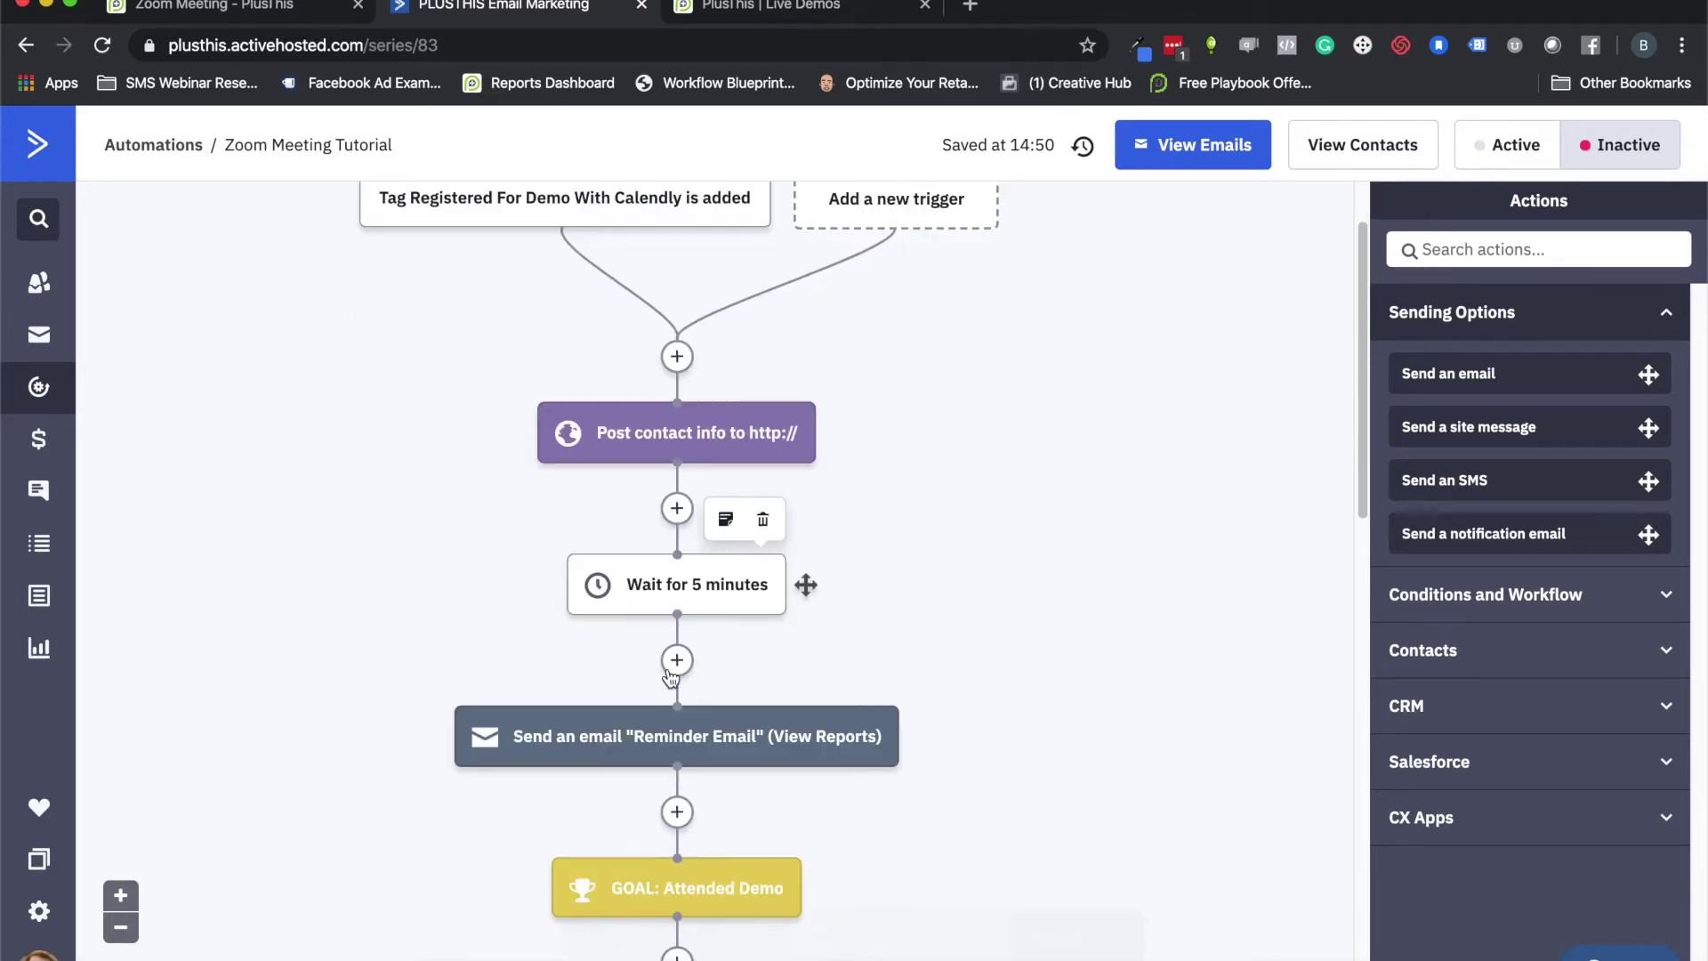
mouse_move(525, 730)
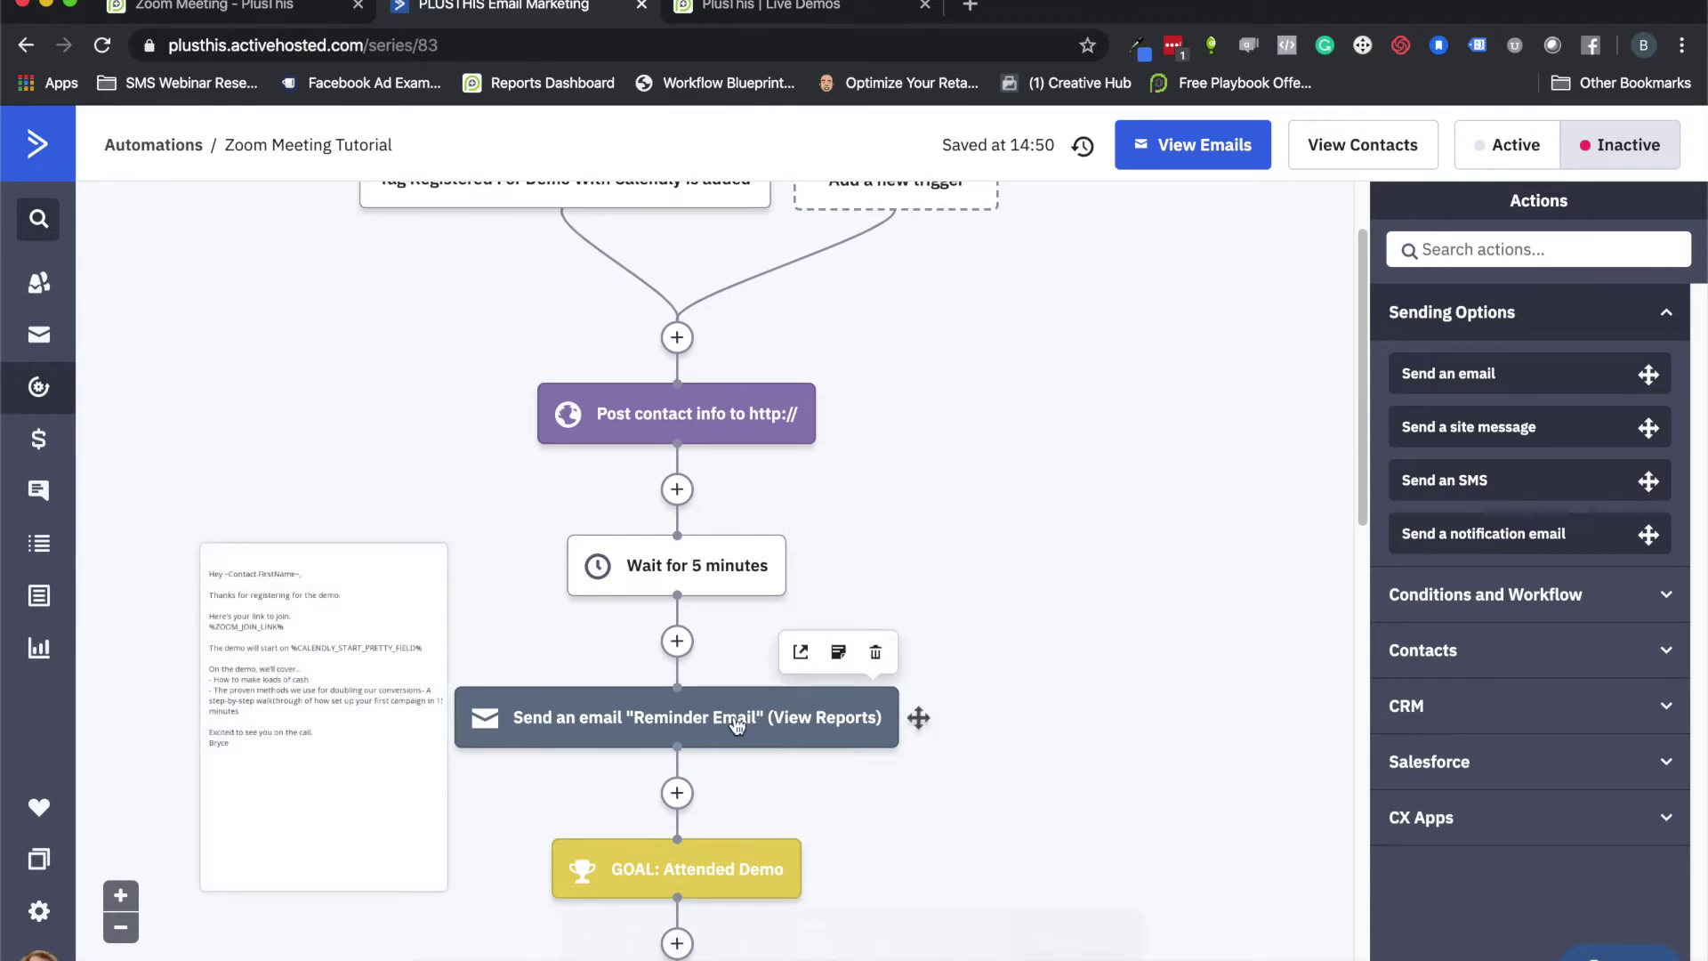
click(649, 728)
click(592, 609)
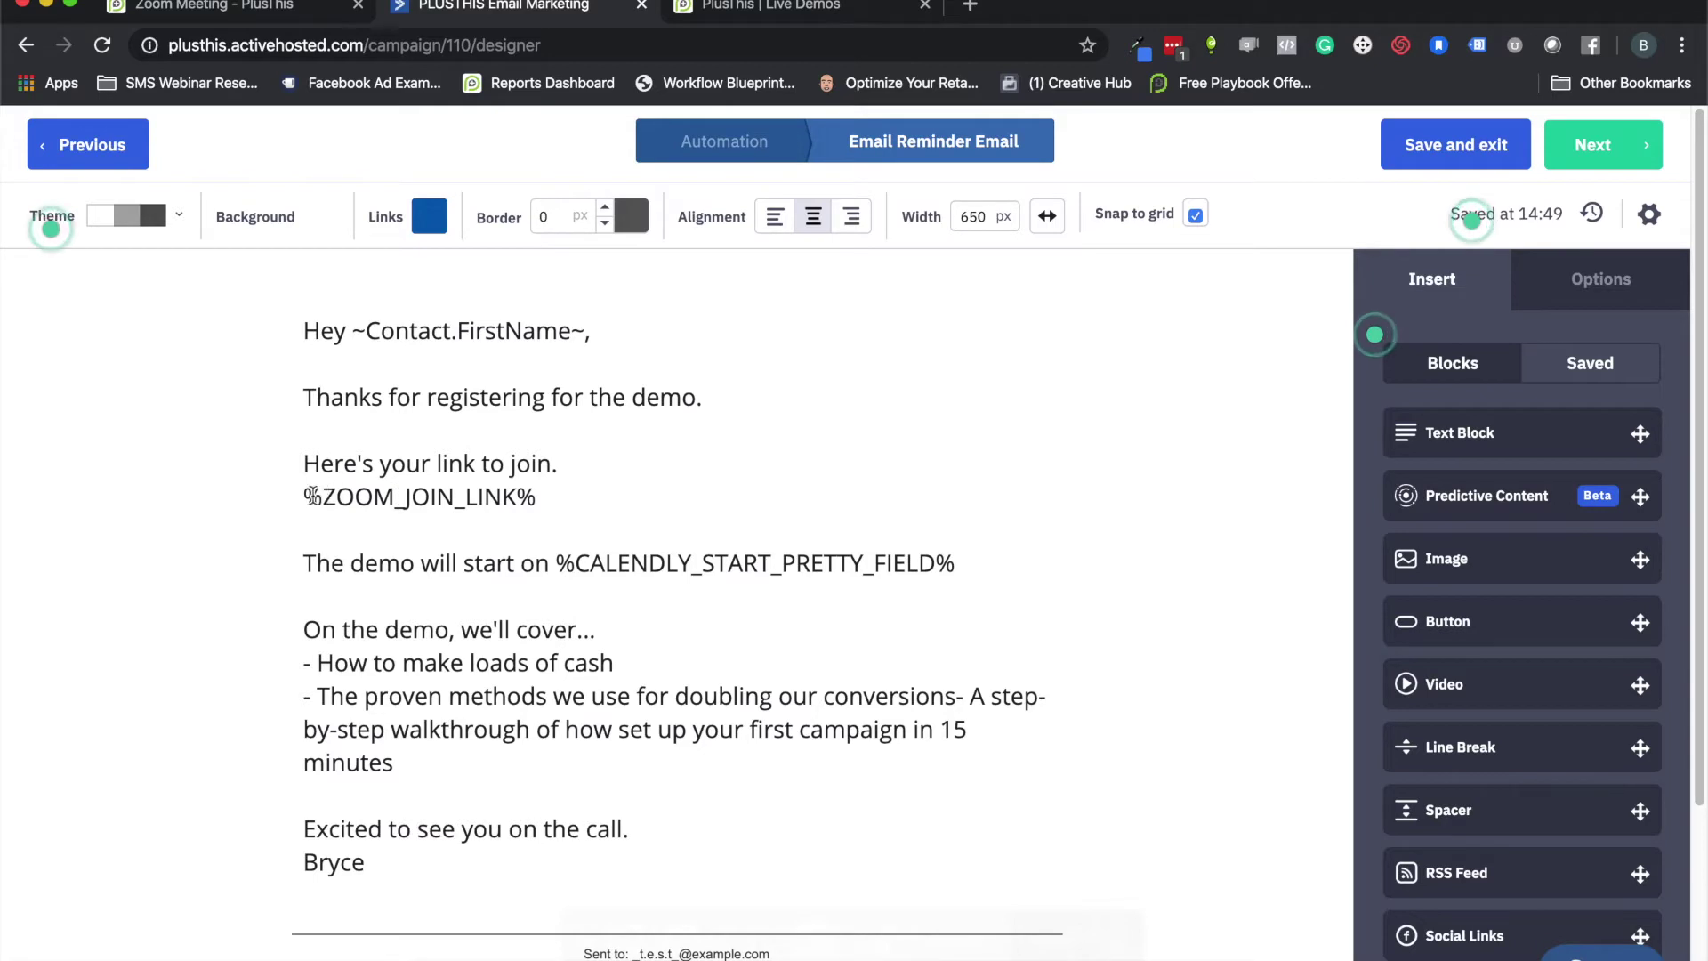
Browse the contact personalization fields available for the email's text block down to the Zoom fields, and close the list.
click(311, 495)
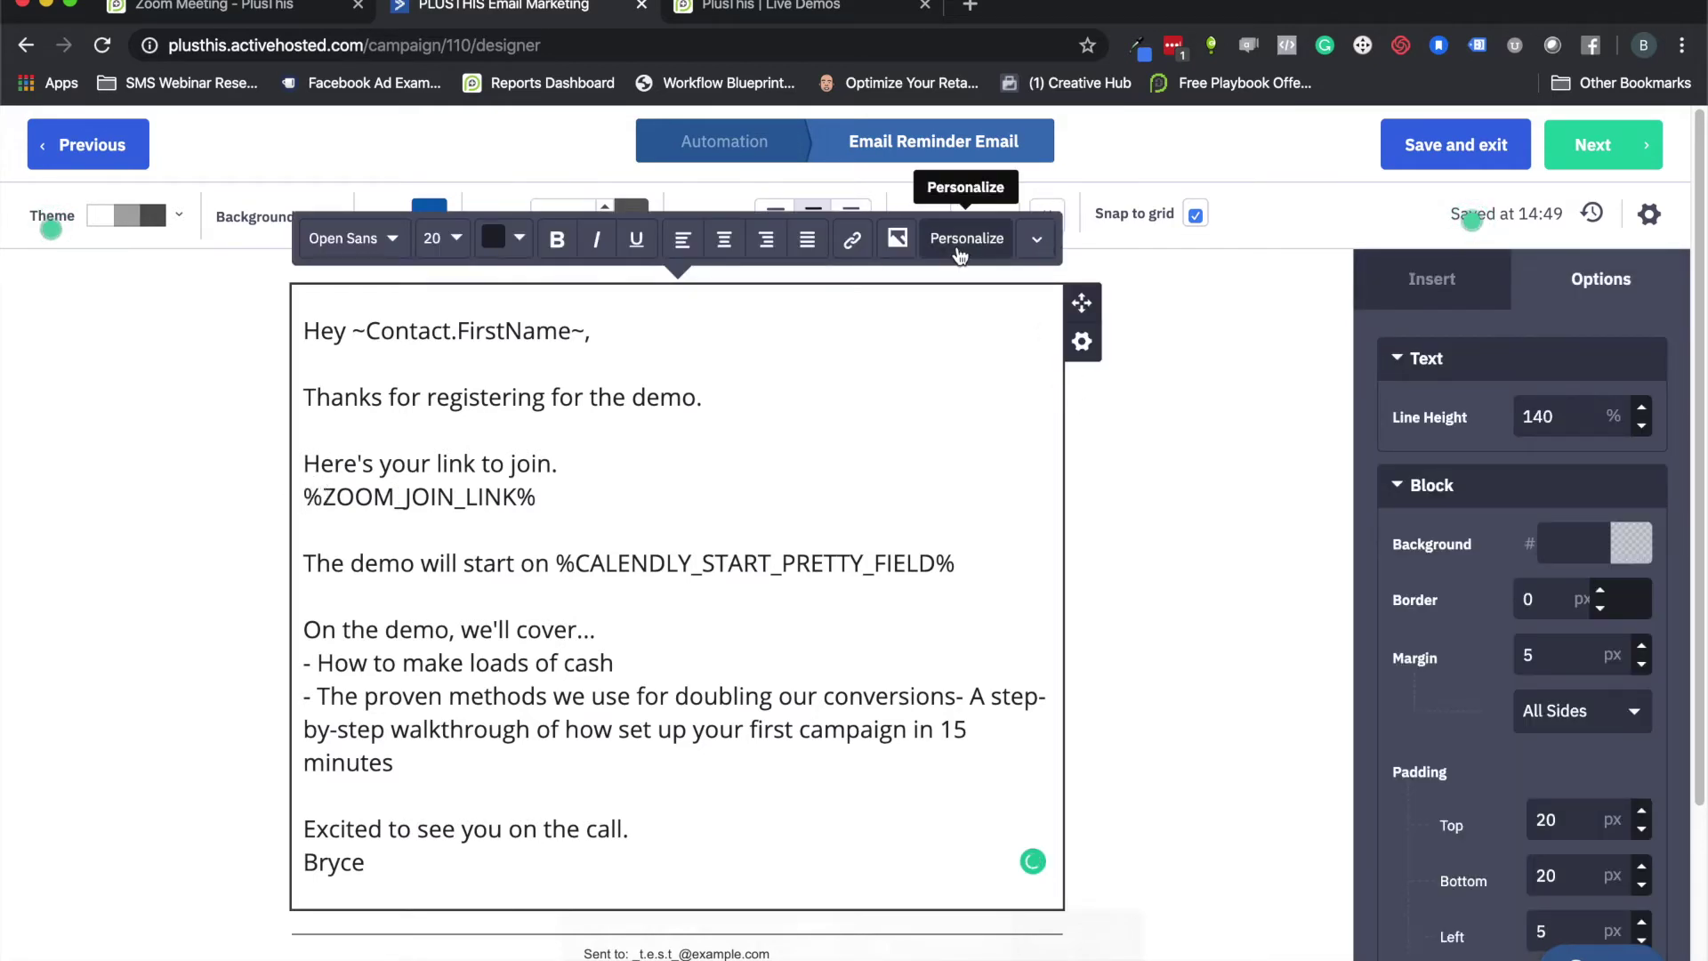
click(960, 256)
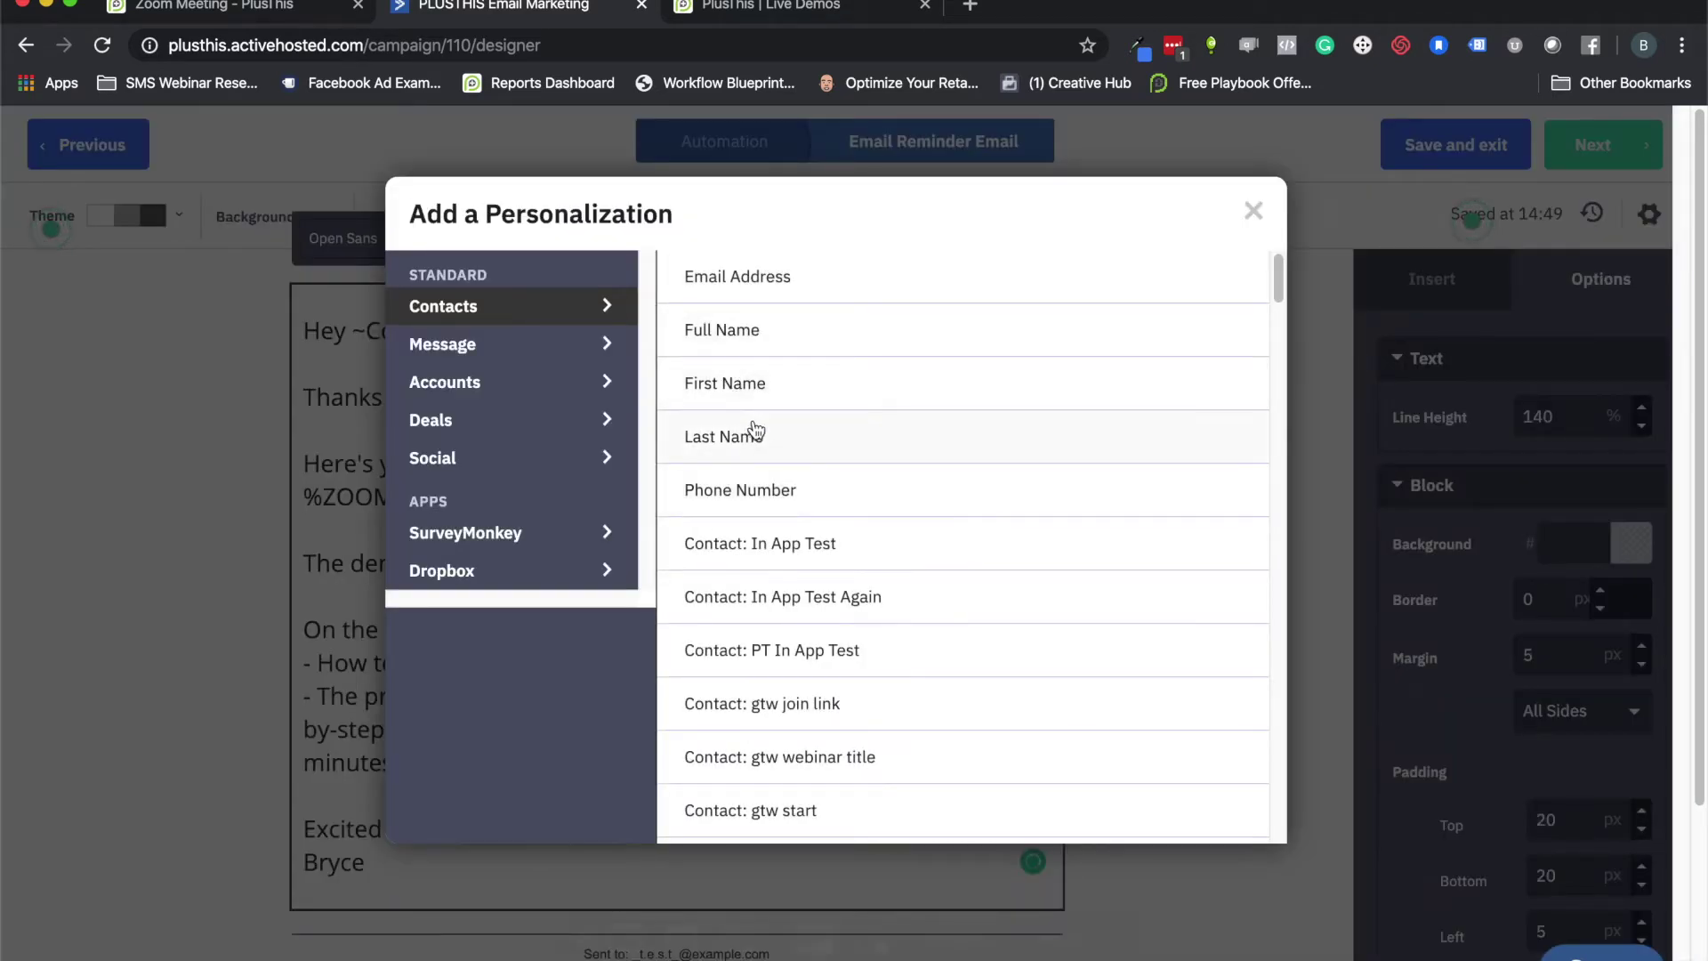
scroll(755, 435, down, 8)
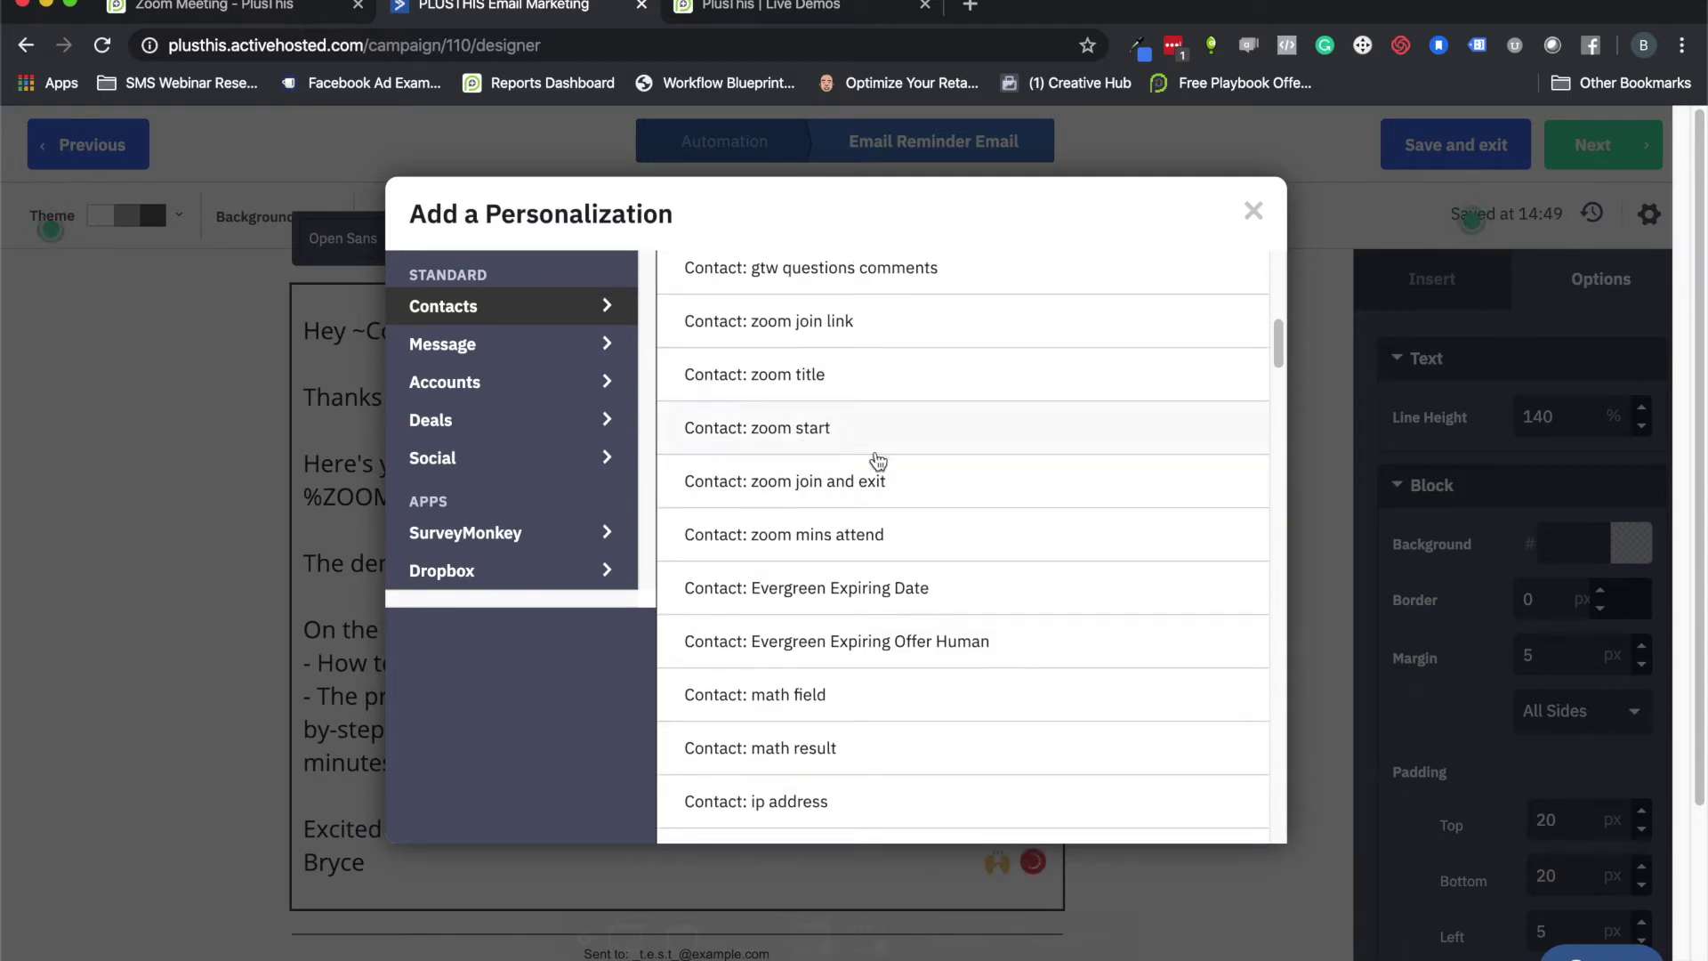
click(1331, 305)
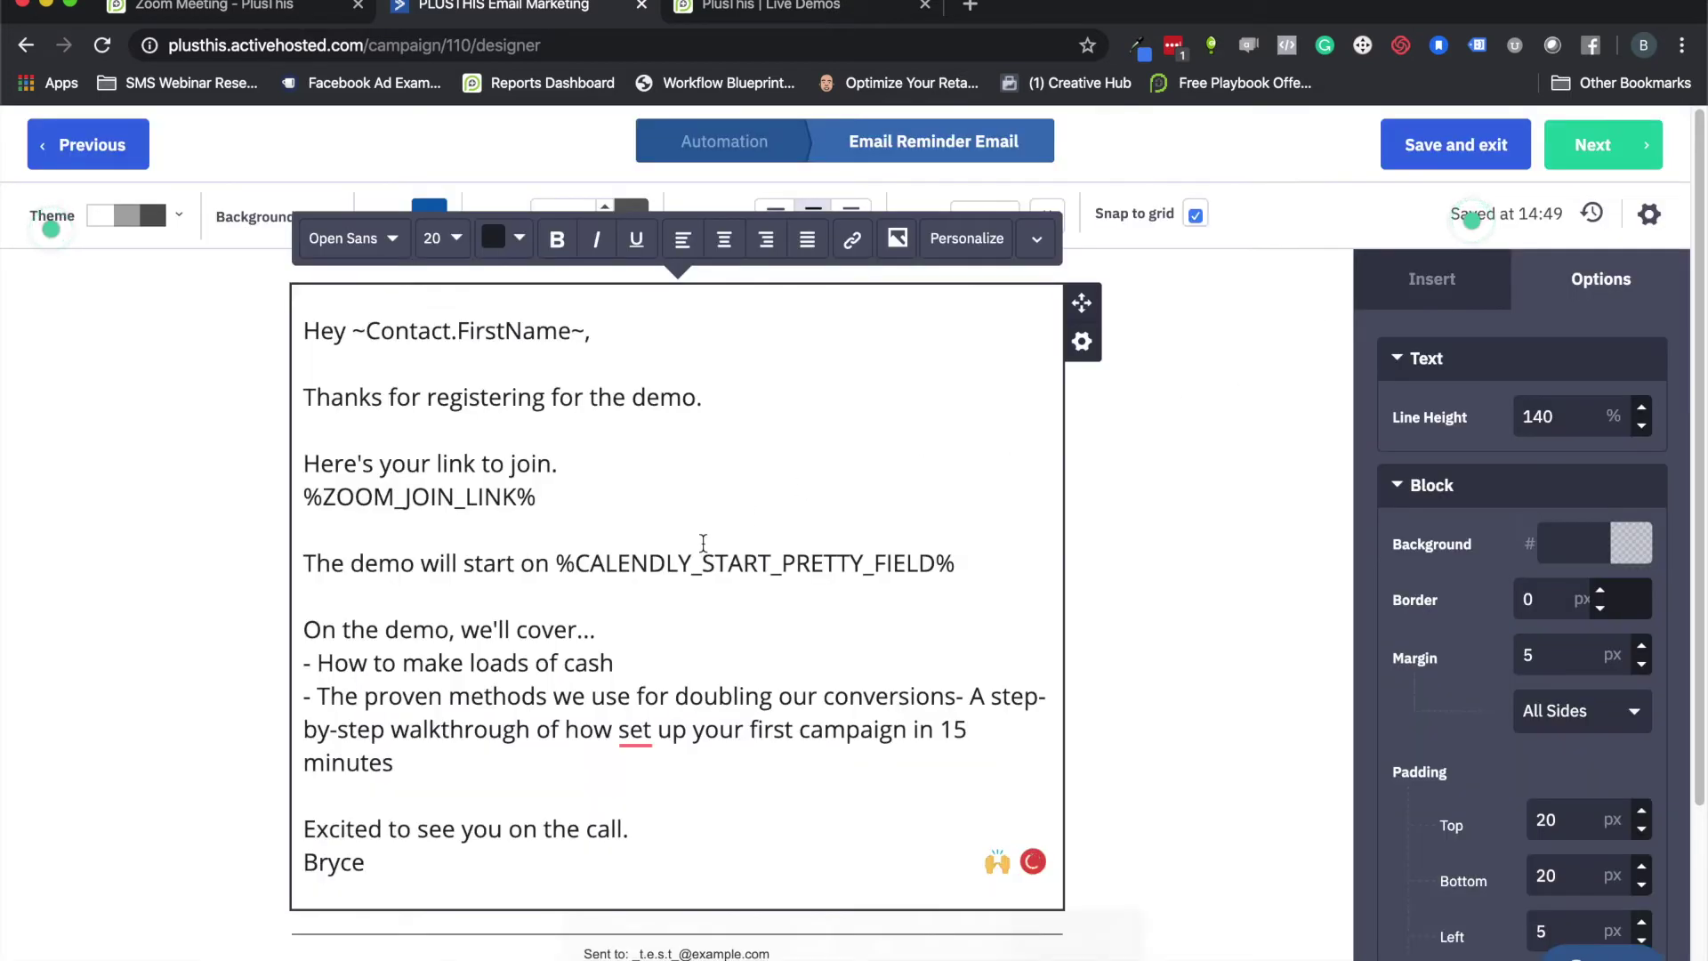
Check the %CALENDLY_START_PRETTY_FIELD% placeholder in the email body, and save and exit to the automation.
drag(558, 565, 849, 566)
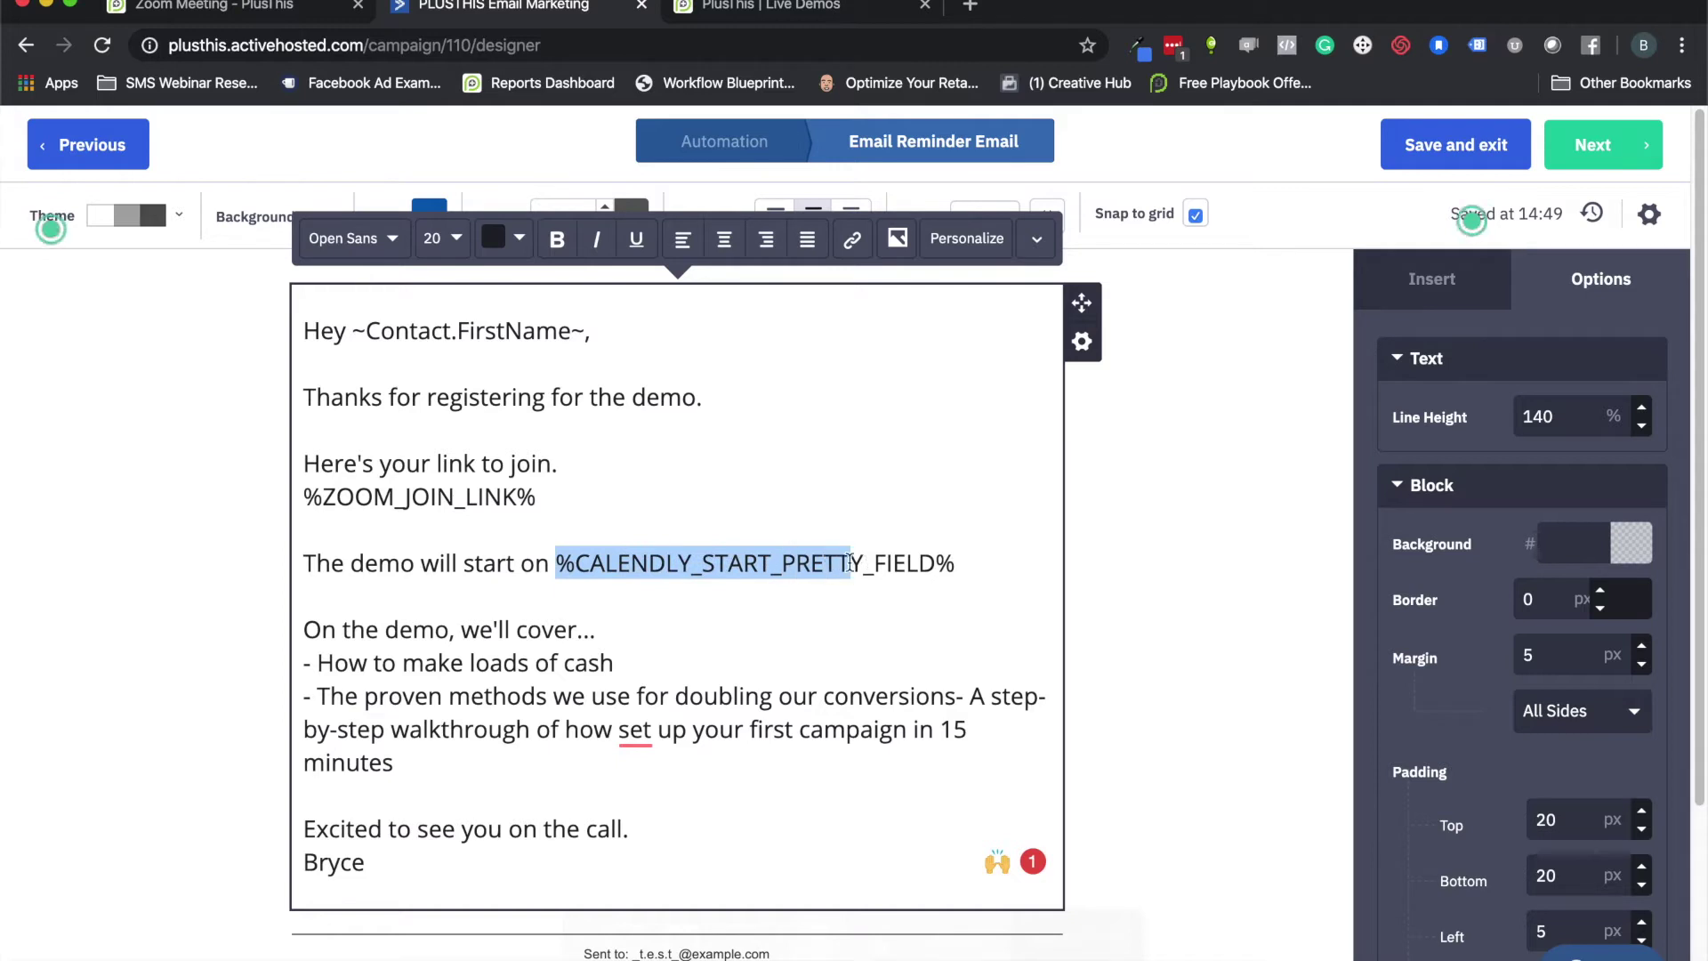
click(987, 571)
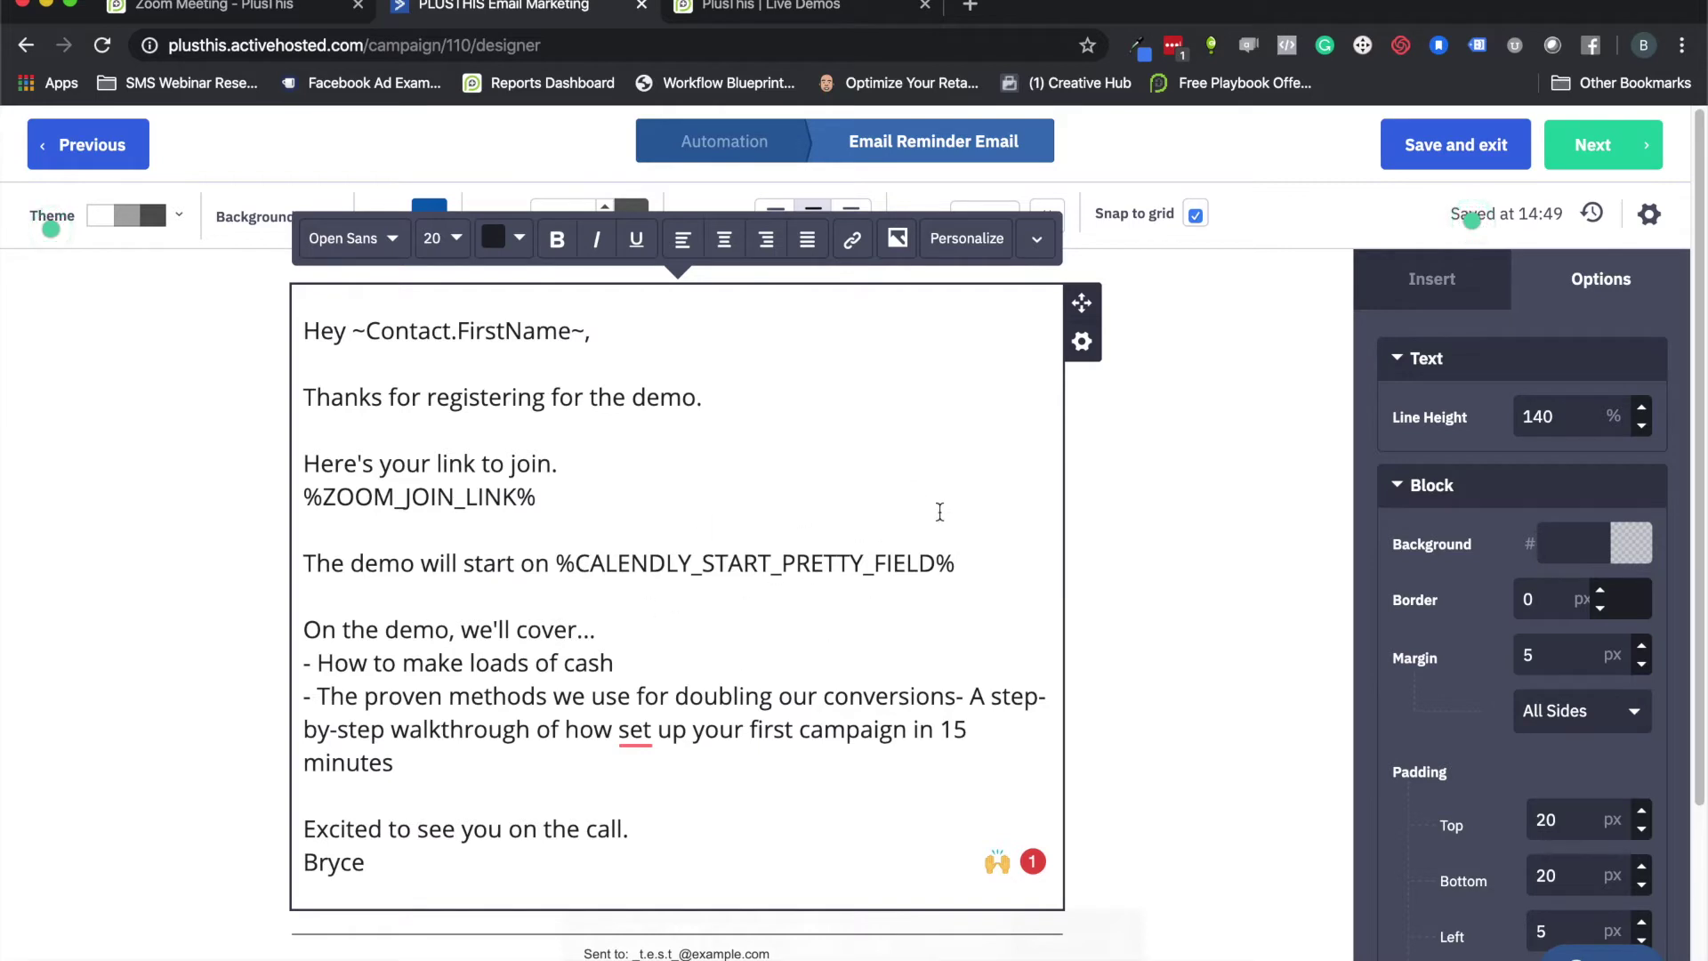
click(1144, 472)
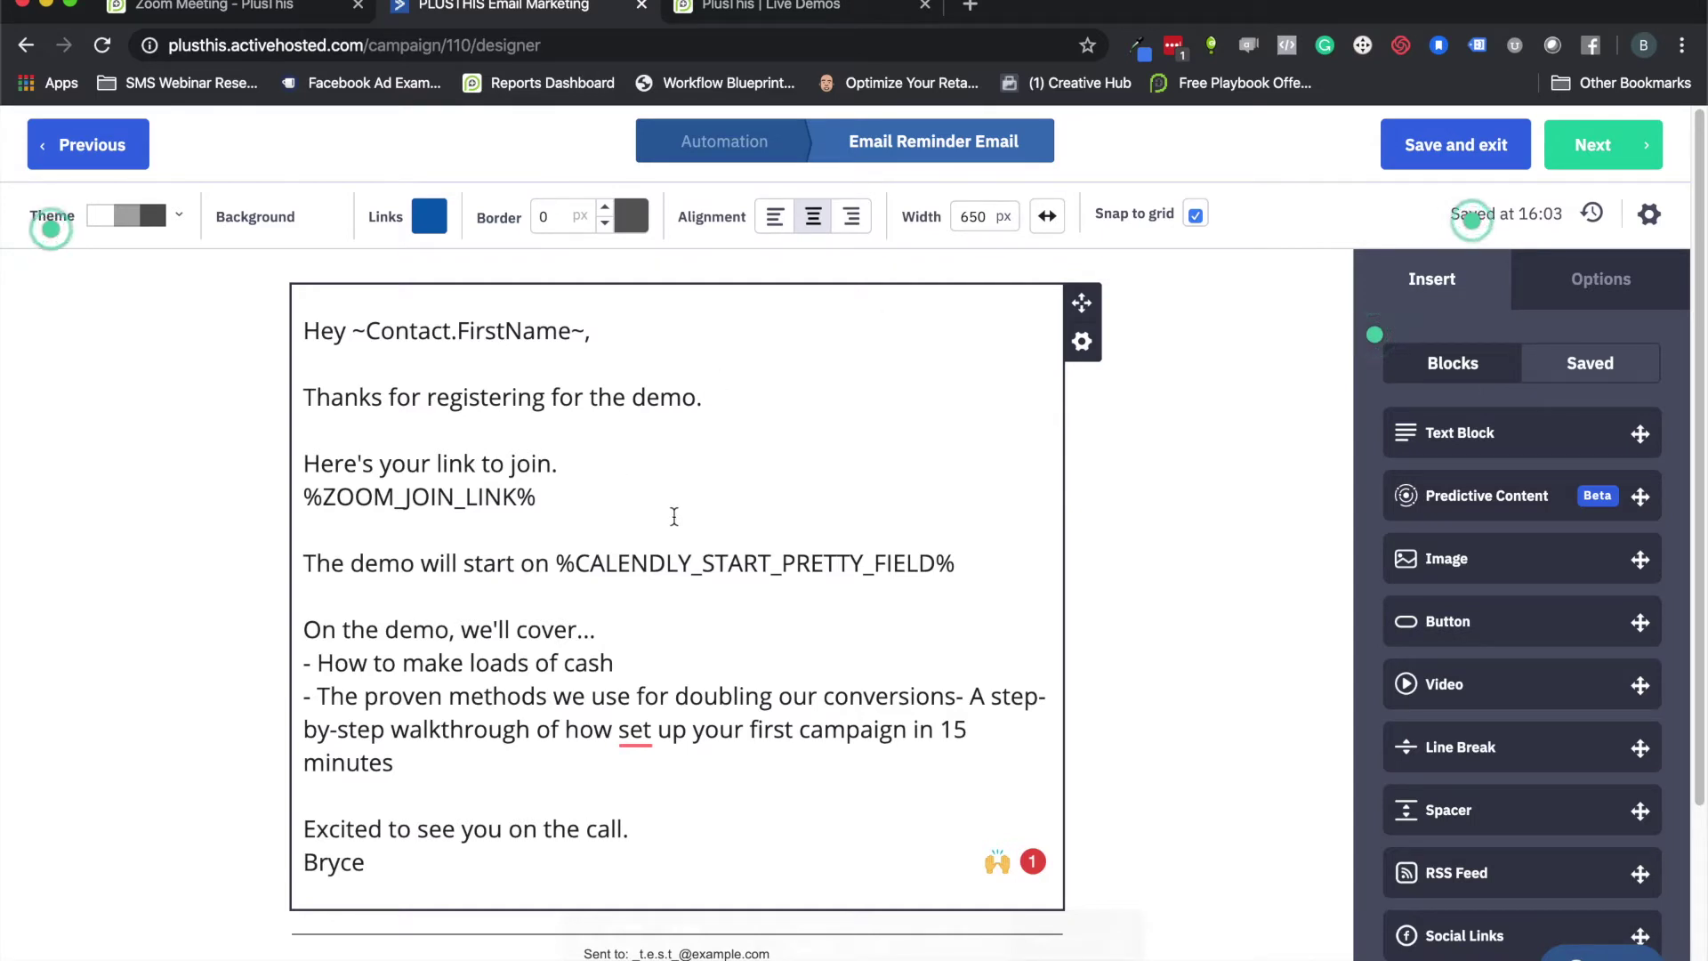
click(1458, 142)
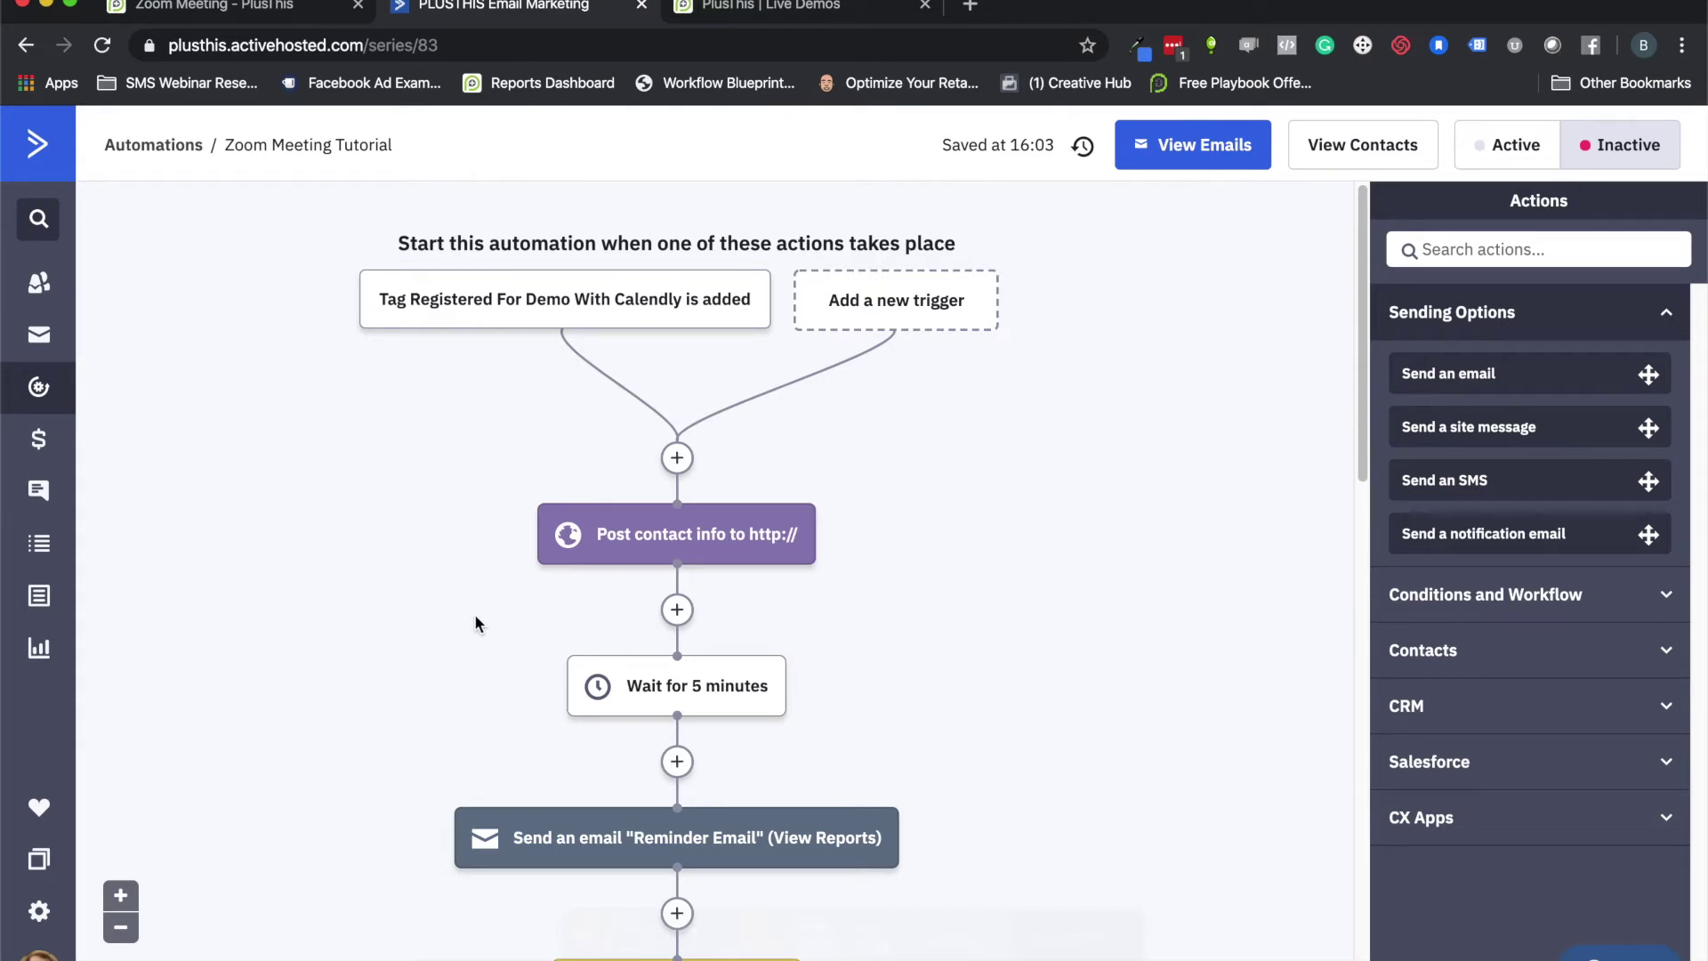
Examine the rest of the automation, including the Attended Demo and Missed Demo goals and their follow-up emails.
scroll(476, 623, down, 5)
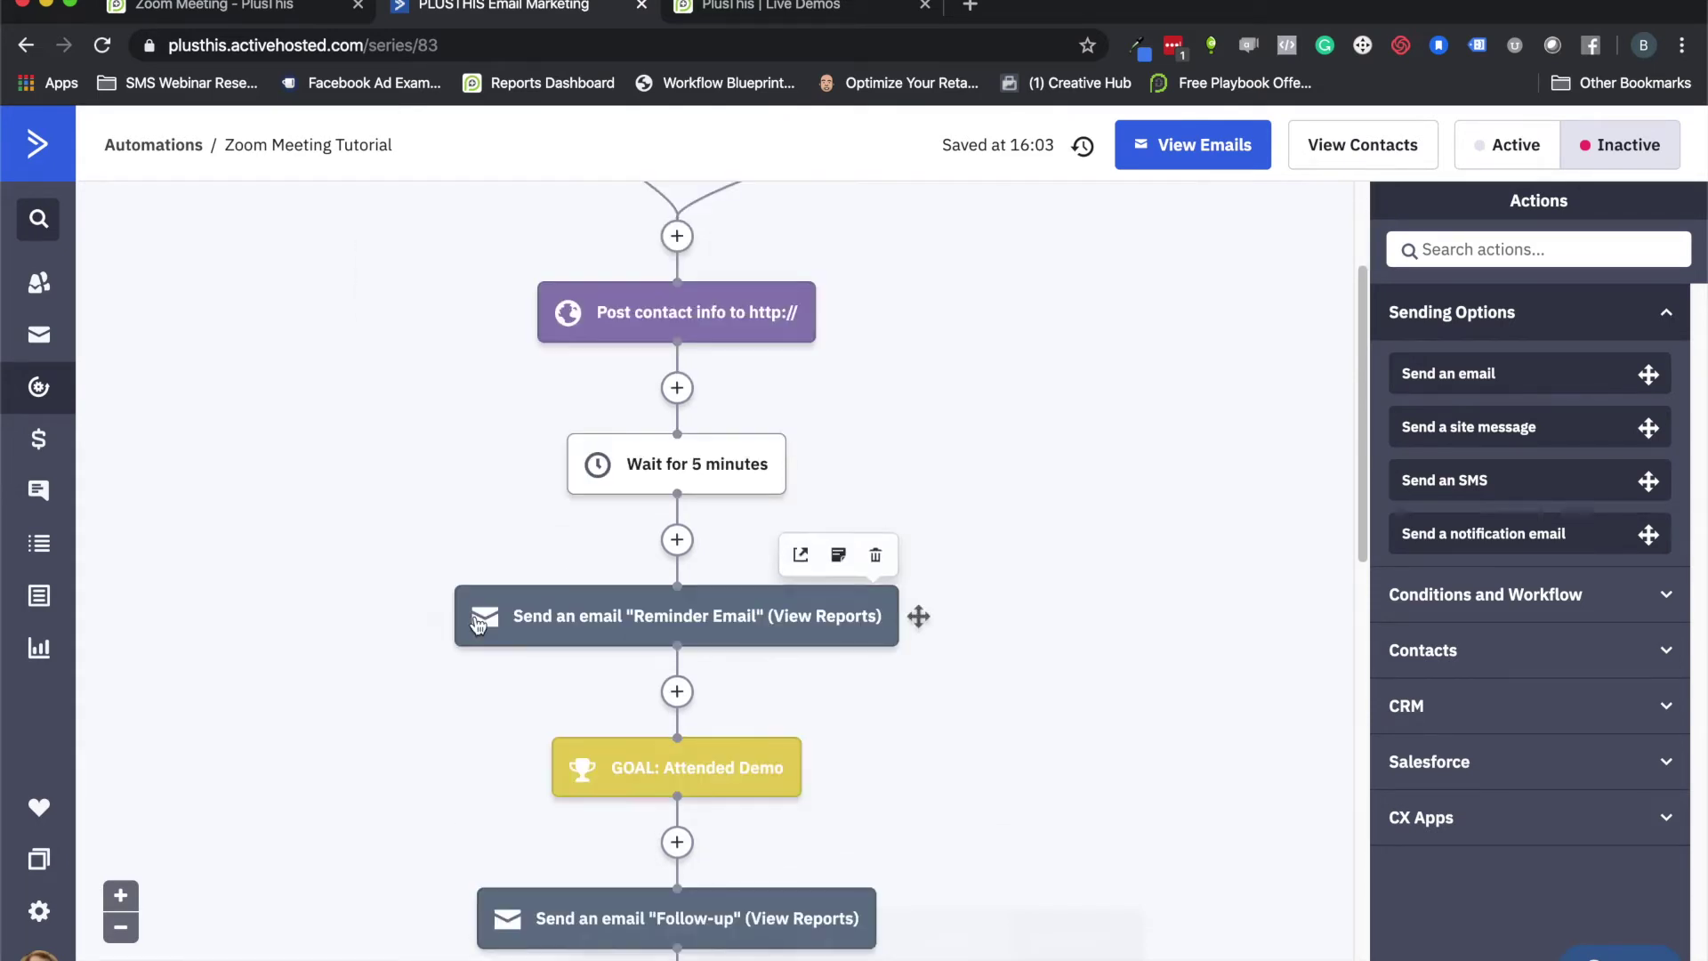
scroll(628, 549, down, 6)
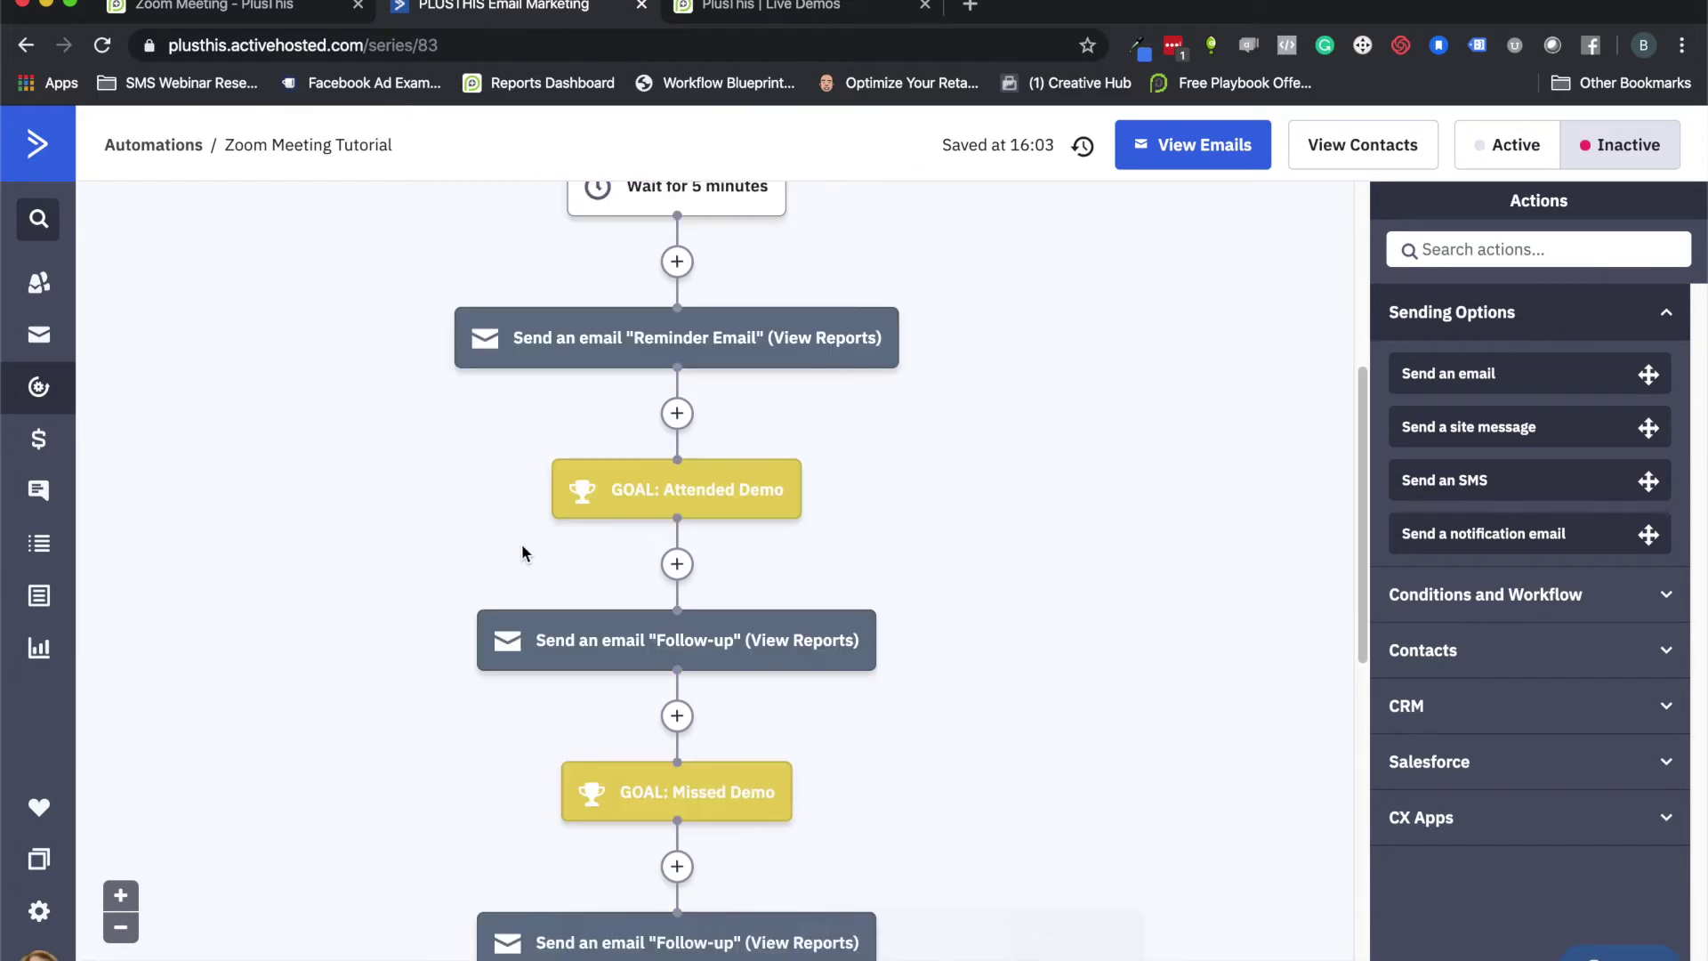
mouse_move(689, 502)
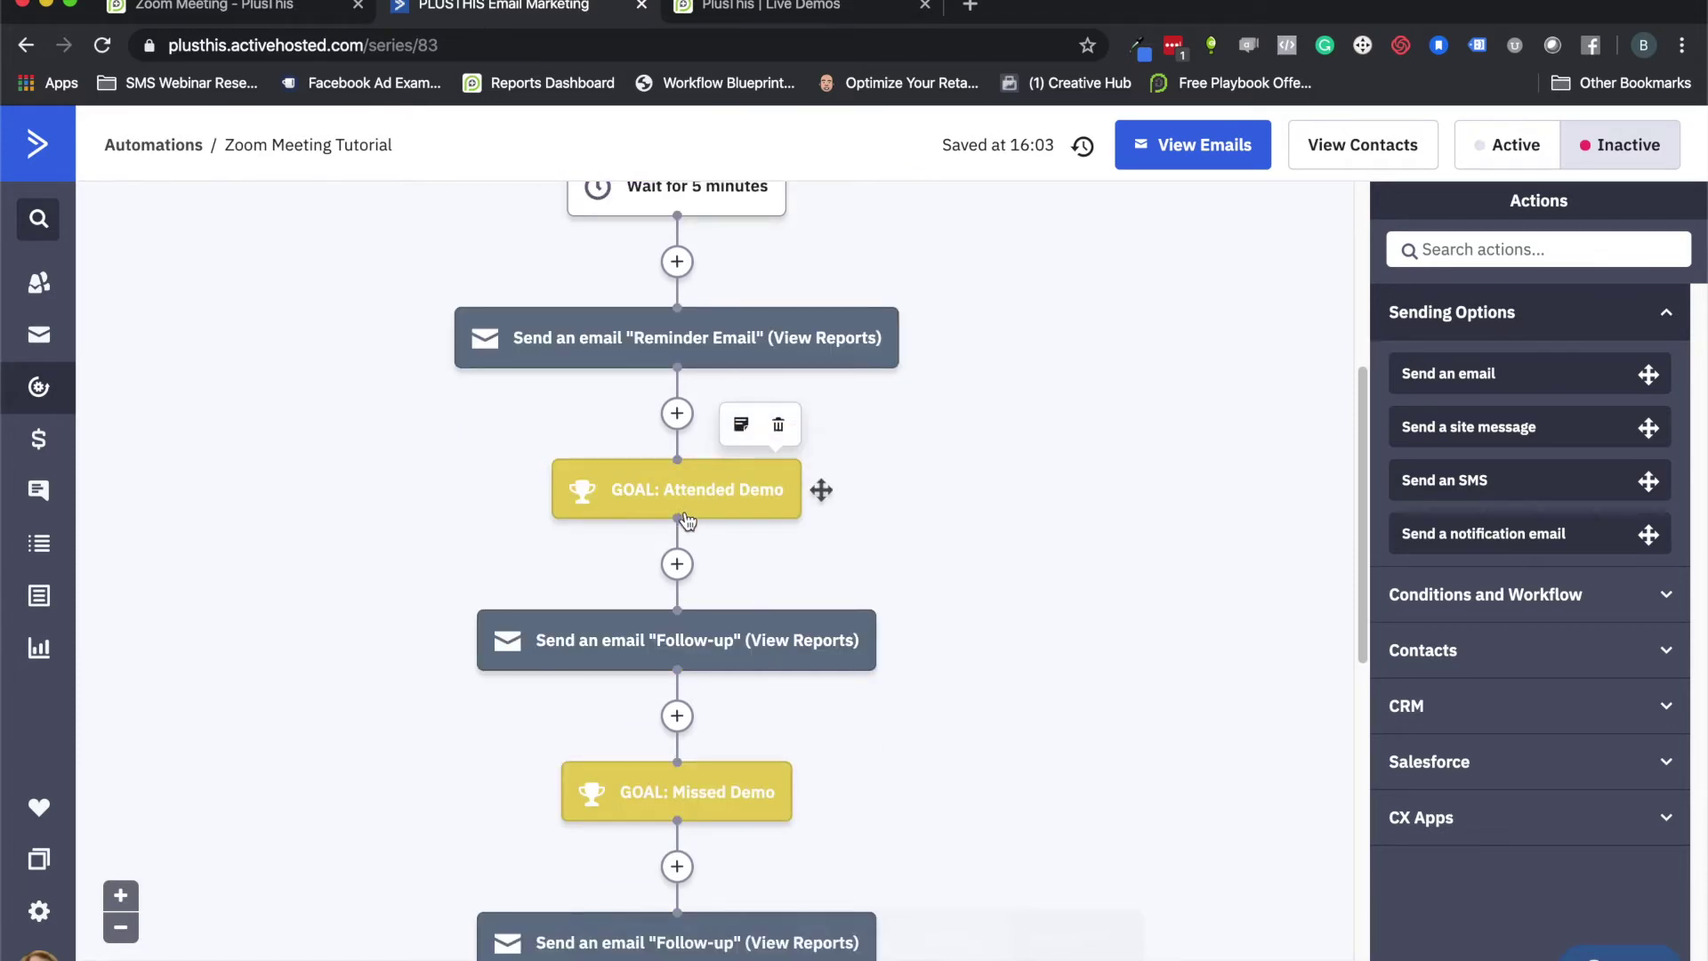
scroll(667, 770, down, 1)
scroll(663, 768, down, 2)
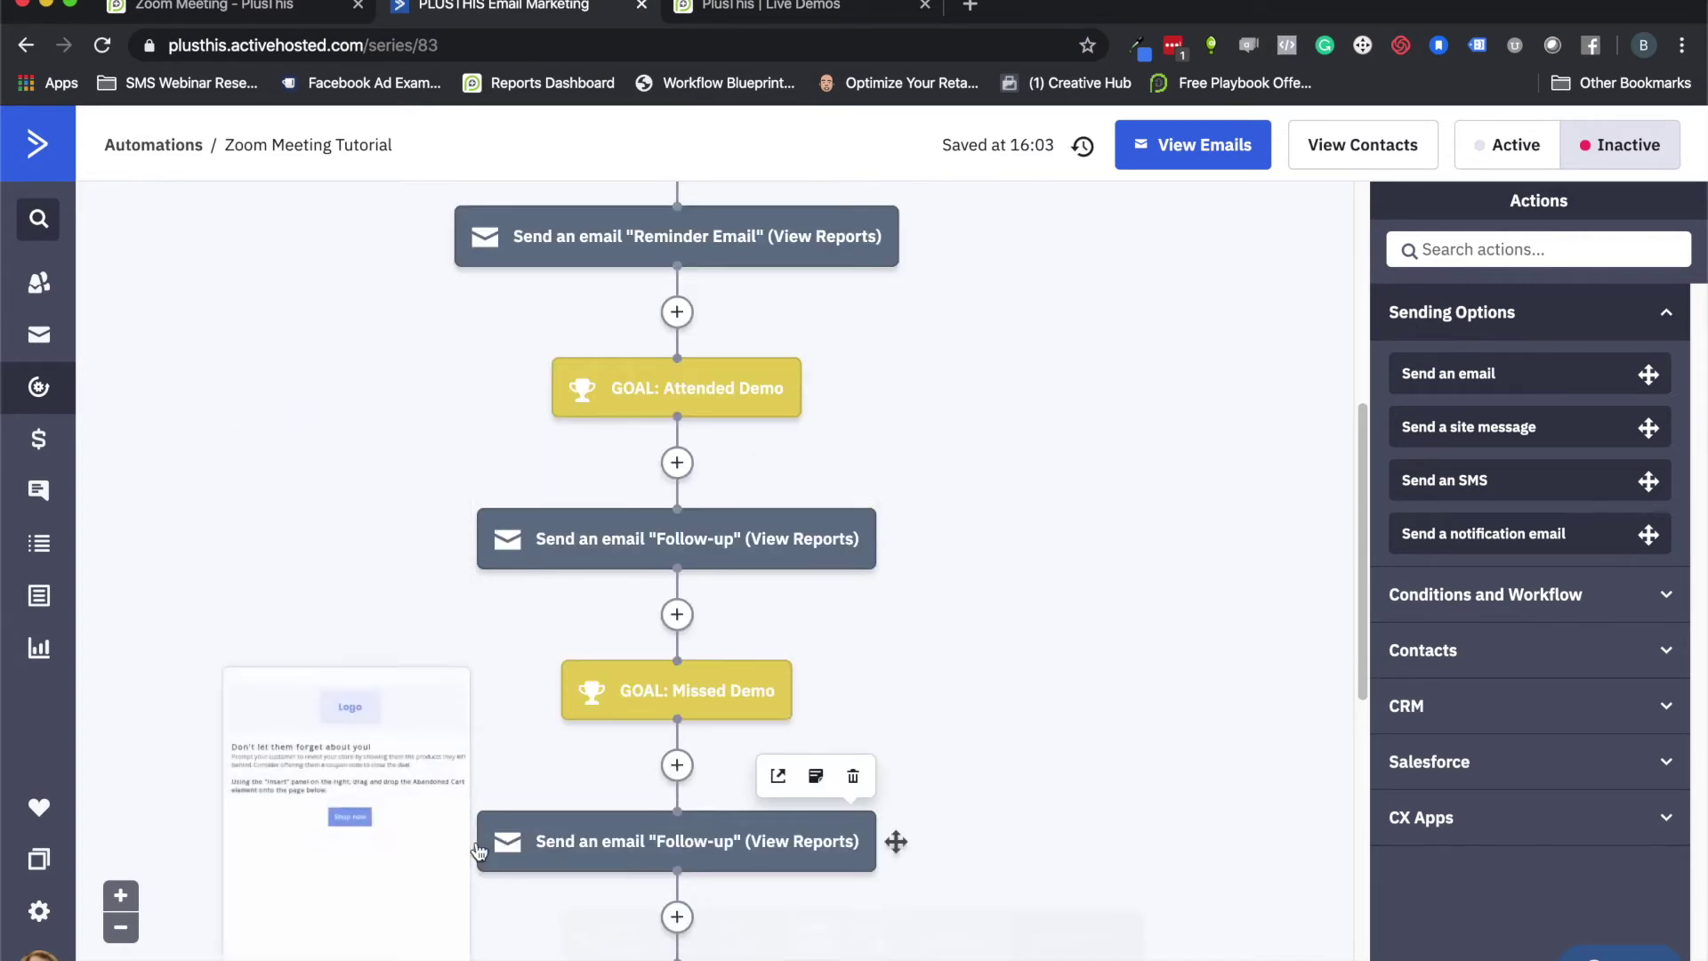
scroll(781, 584, up, 7)
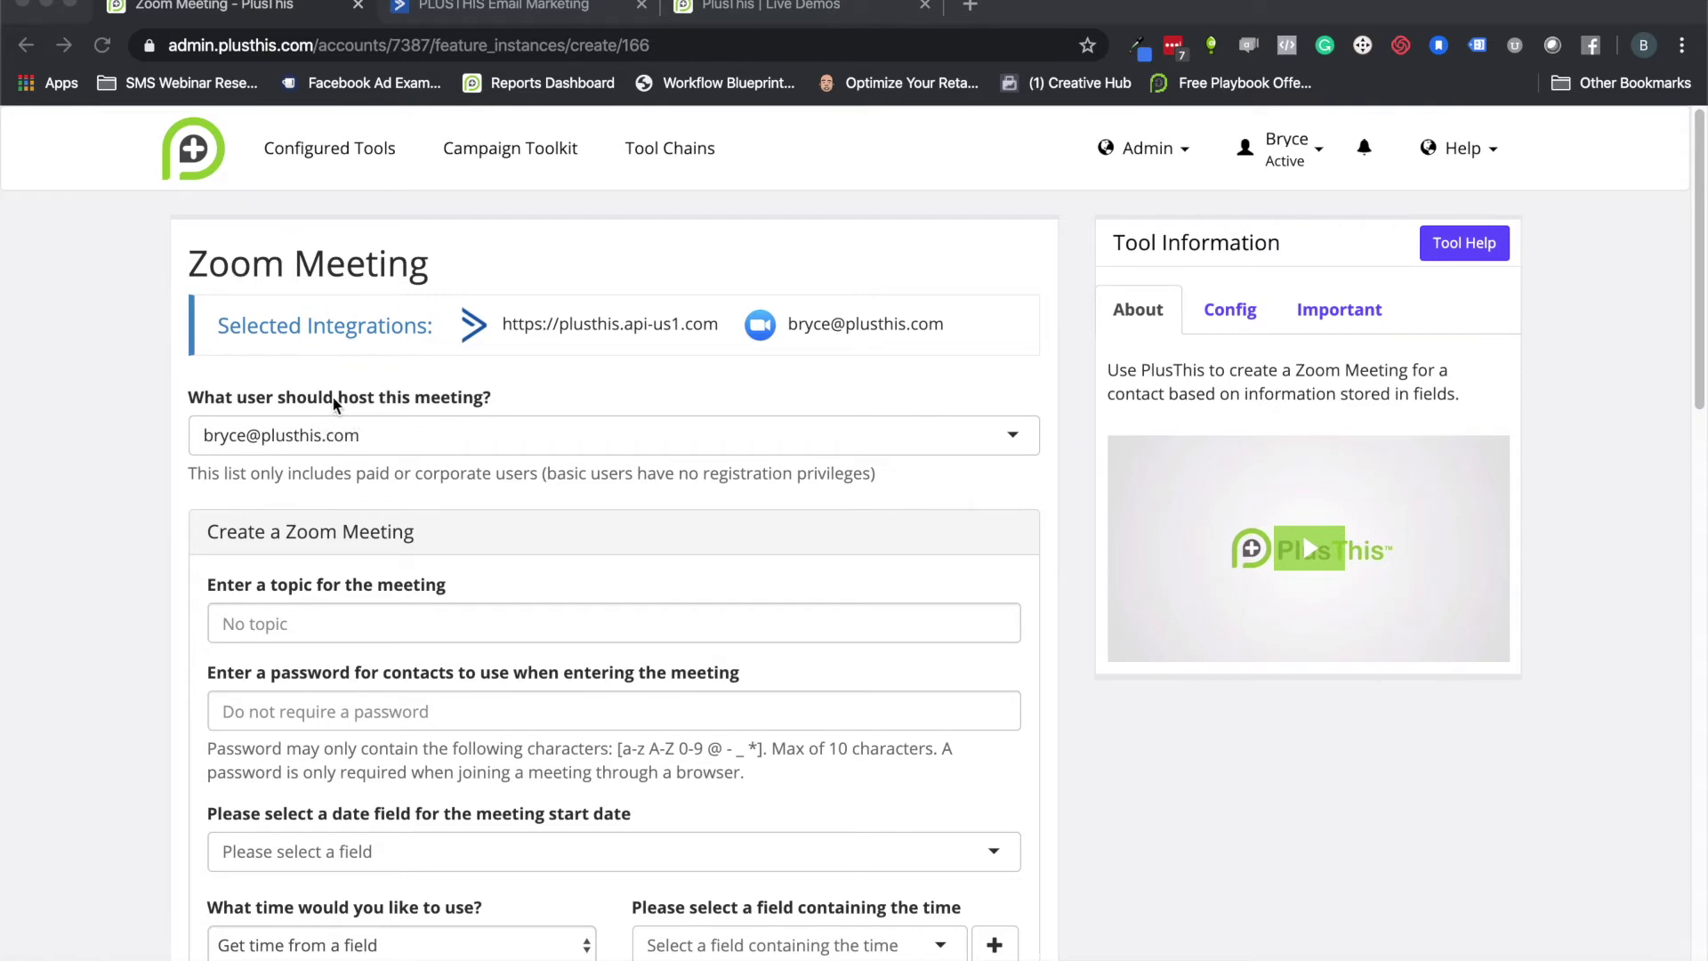
Select the connected Zoom account's user as meeting host in the PlusThis Zoom Meeting form.
click(415, 445)
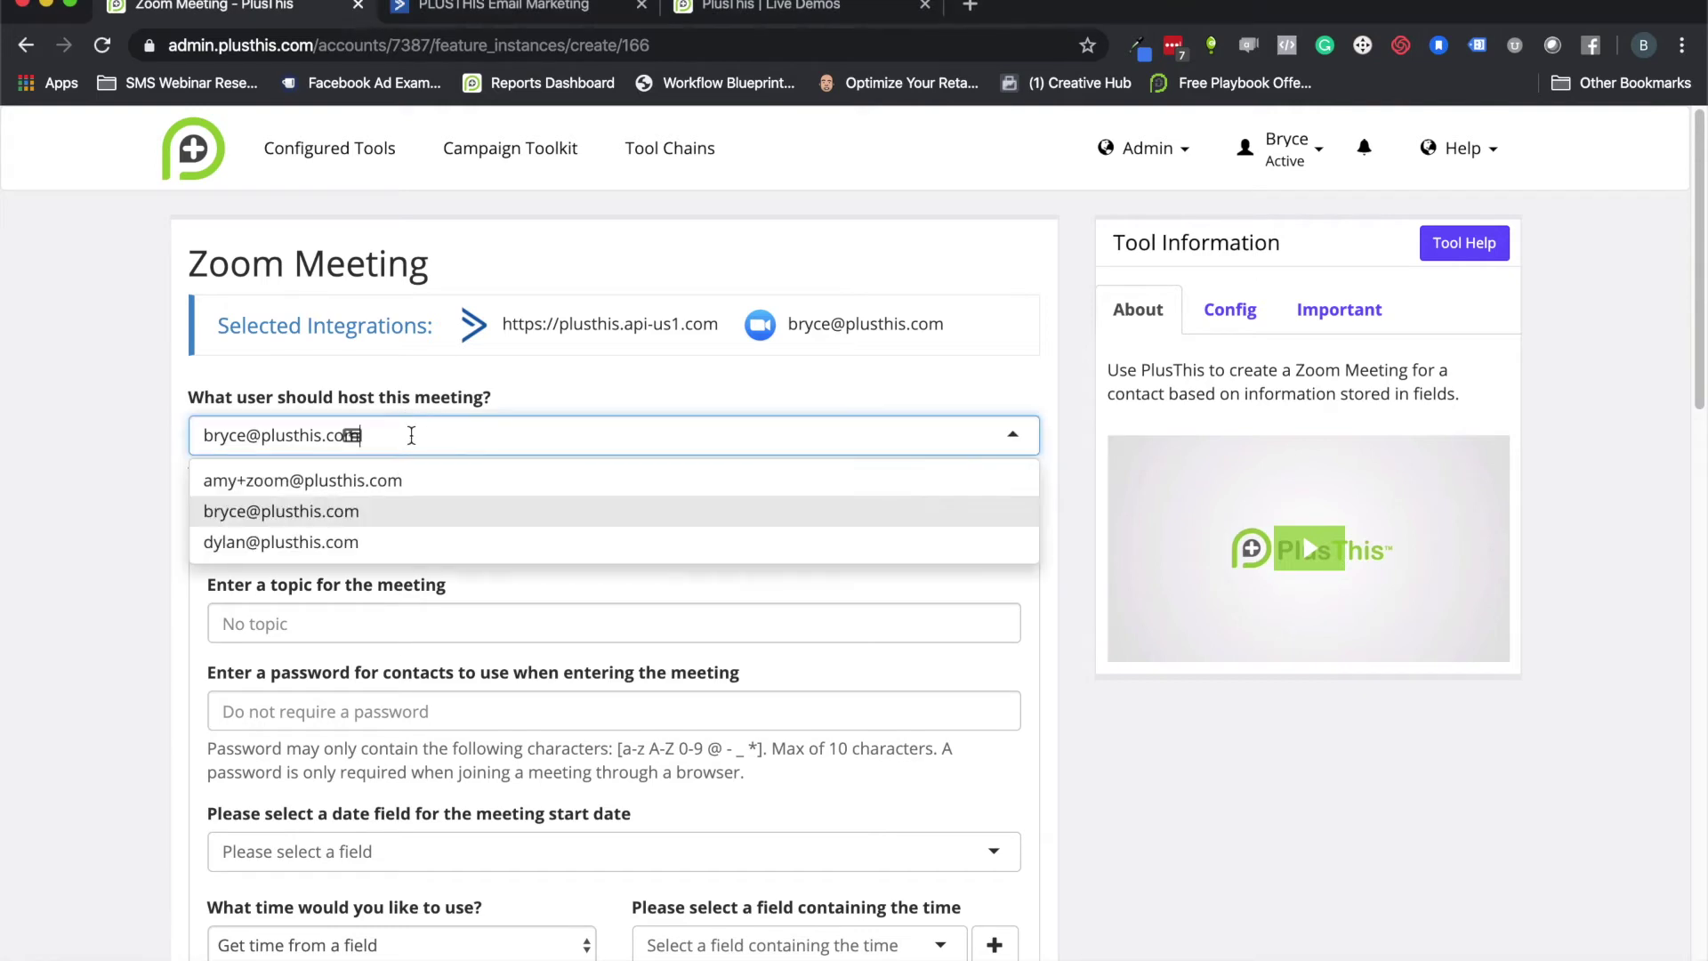
click(269, 527)
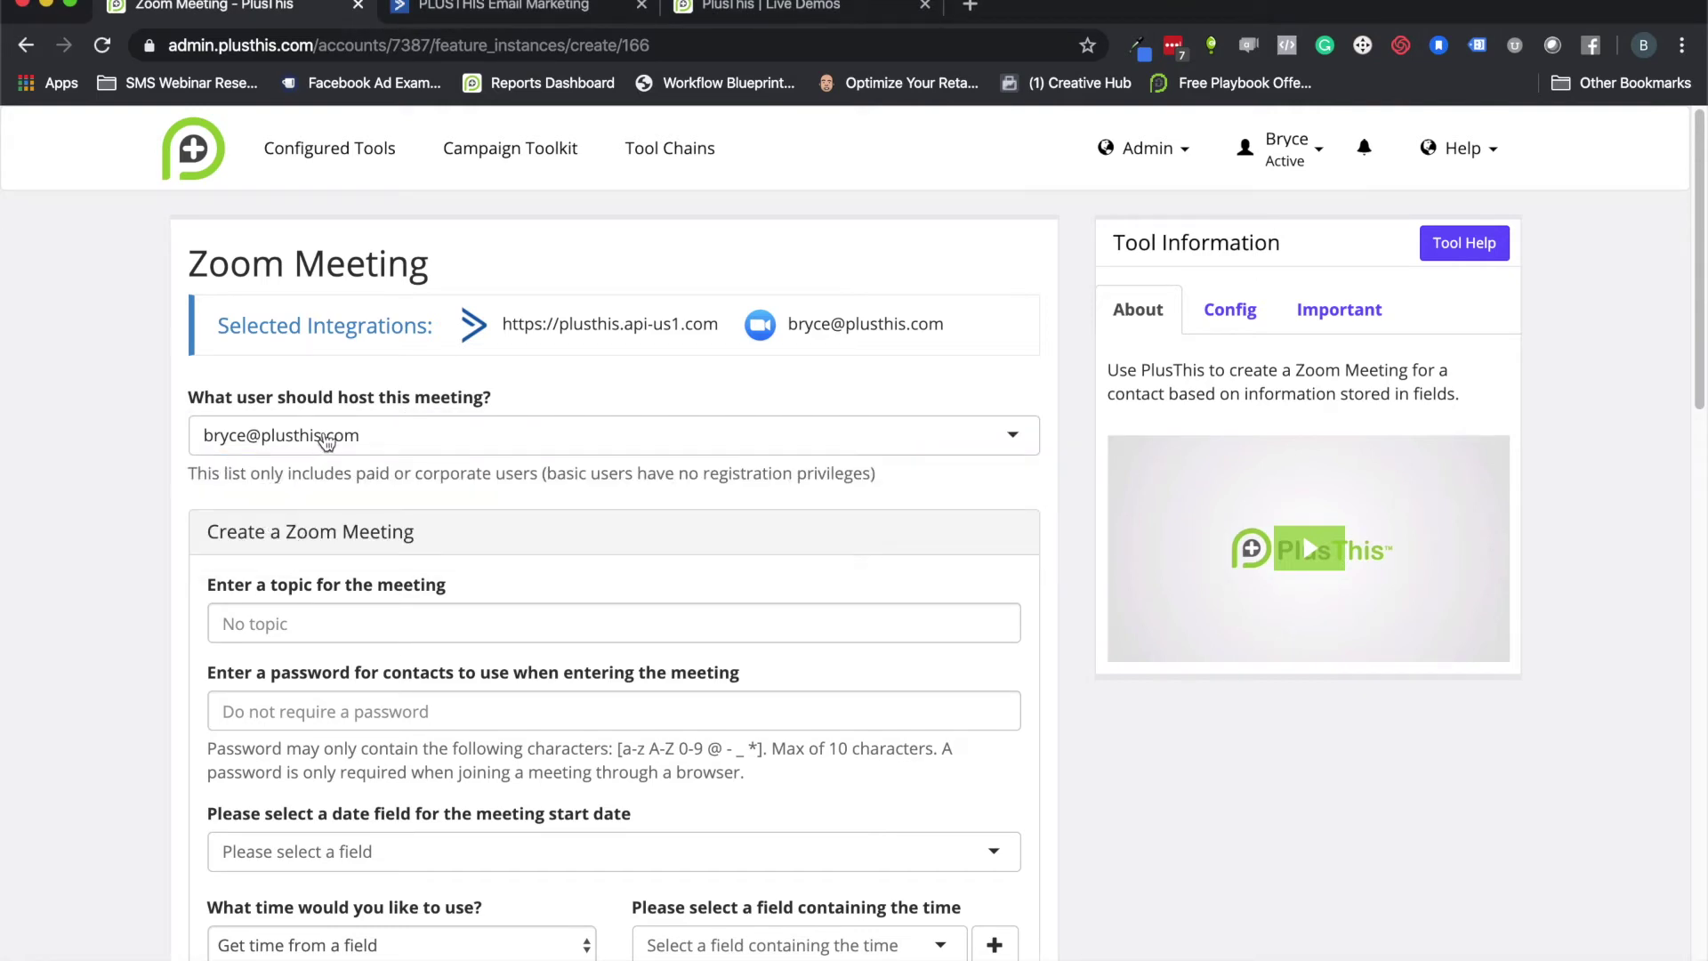
scroll(534, 543, down, 3)
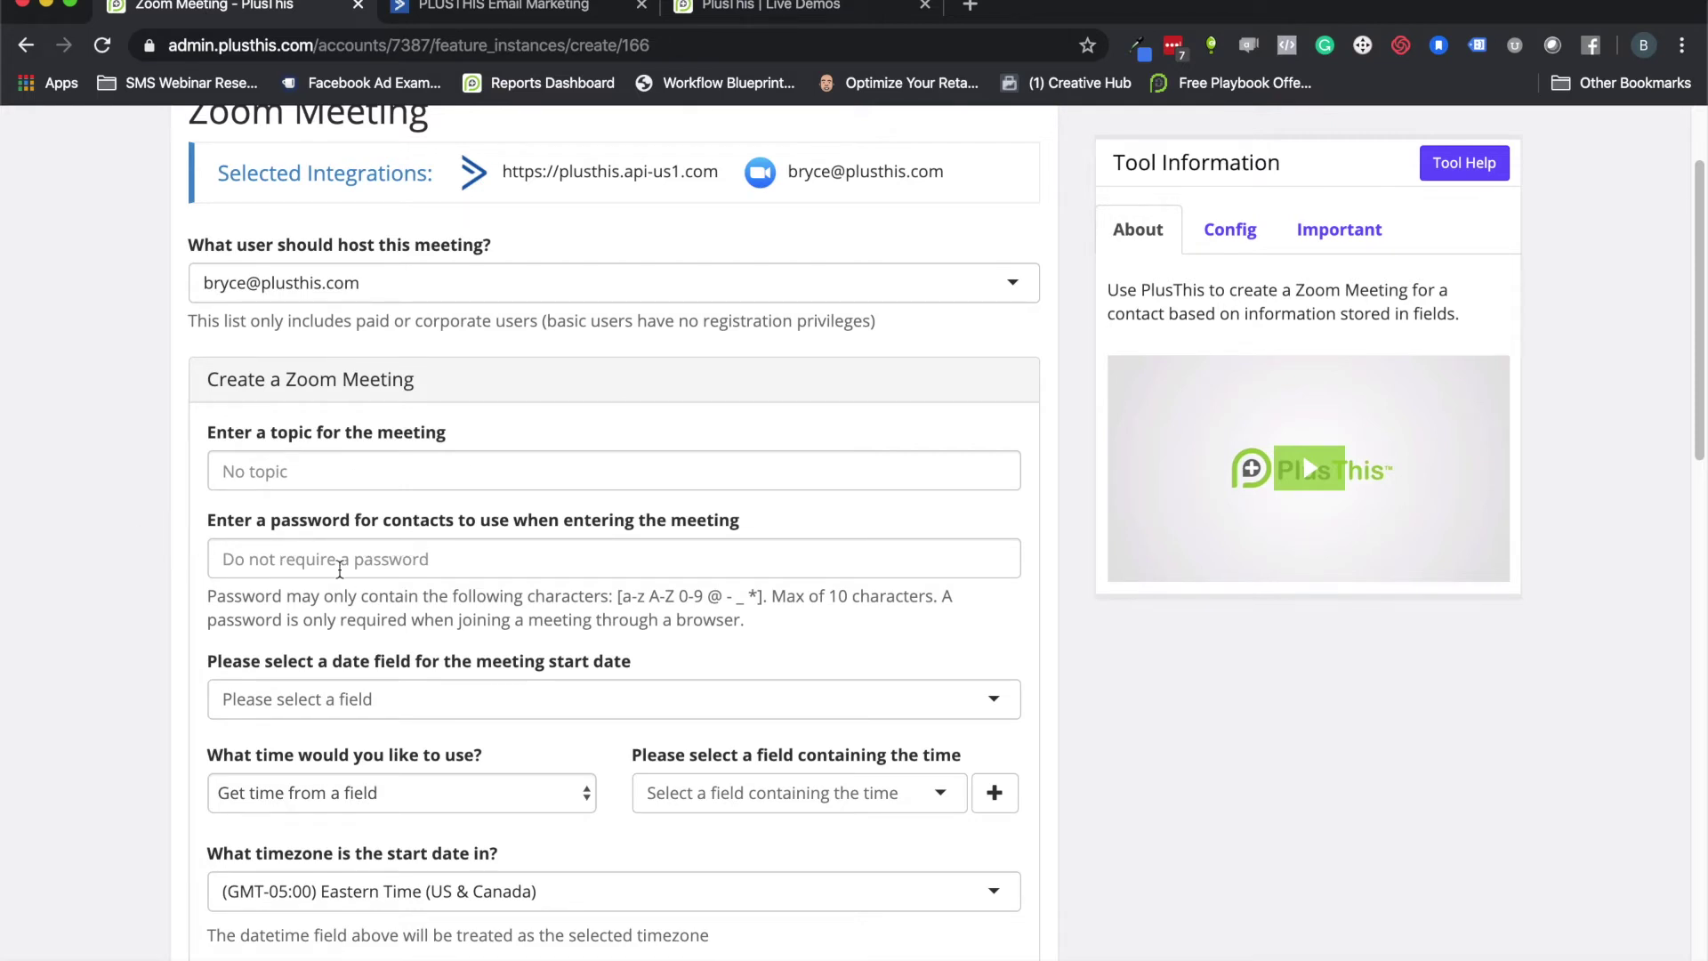
Set the meeting's start date field to zoom start and its time field to Start Time.
scroll(470, 564, down, 3)
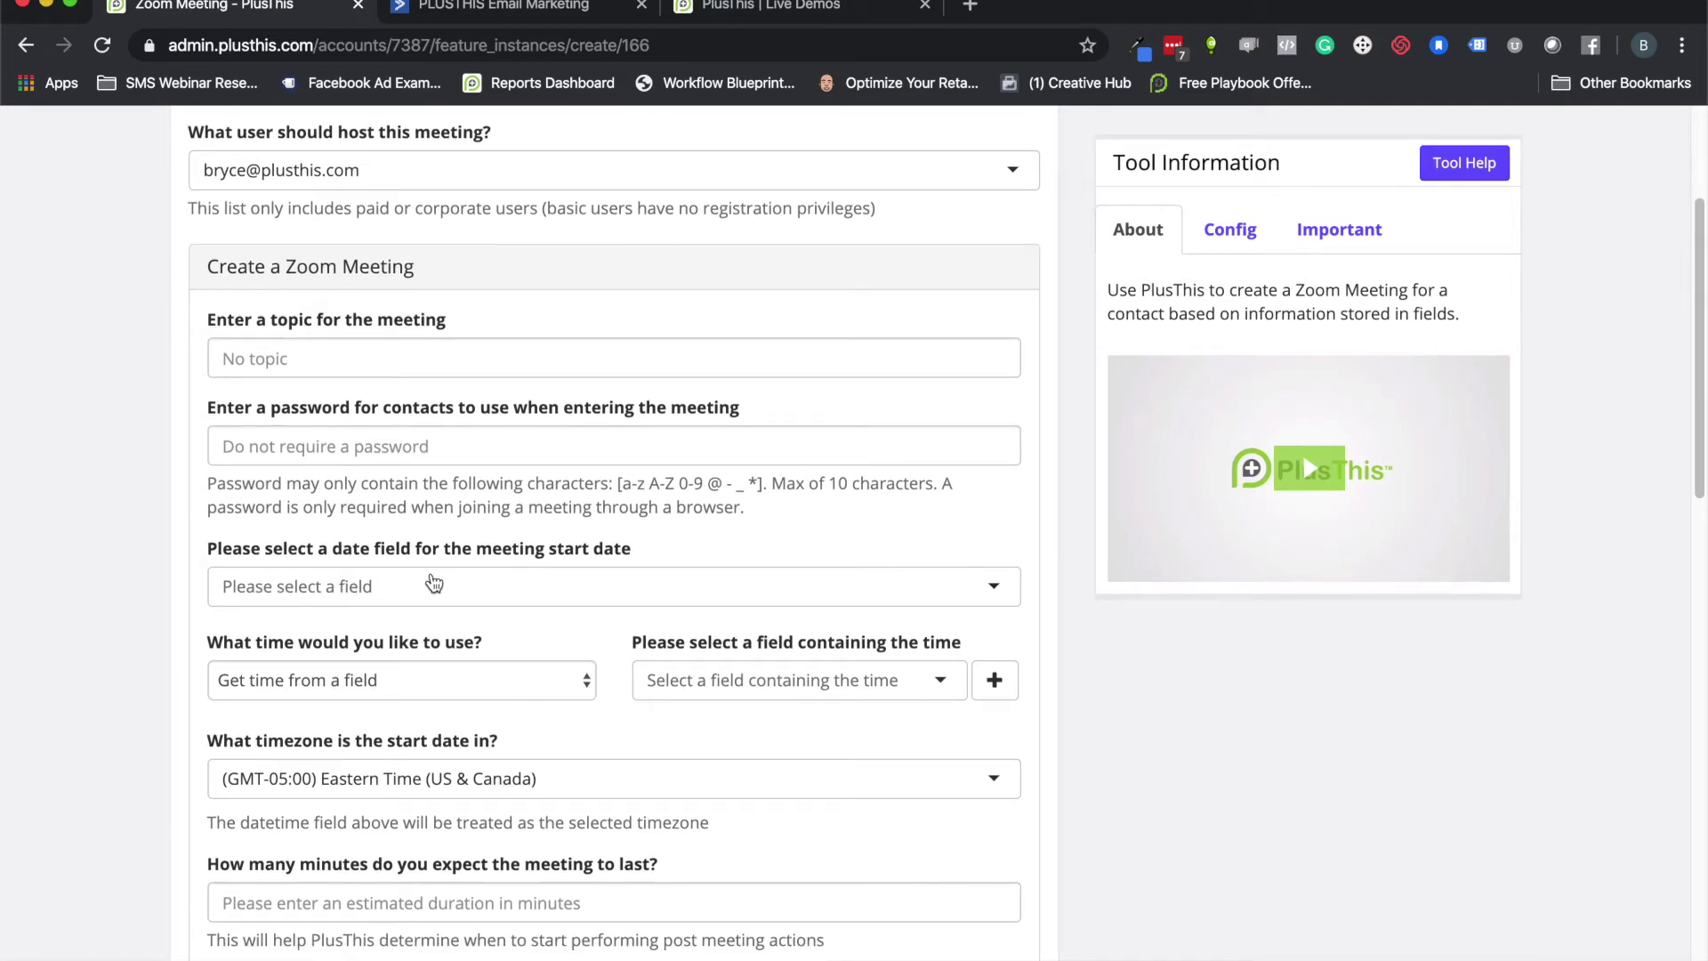
click(461, 587)
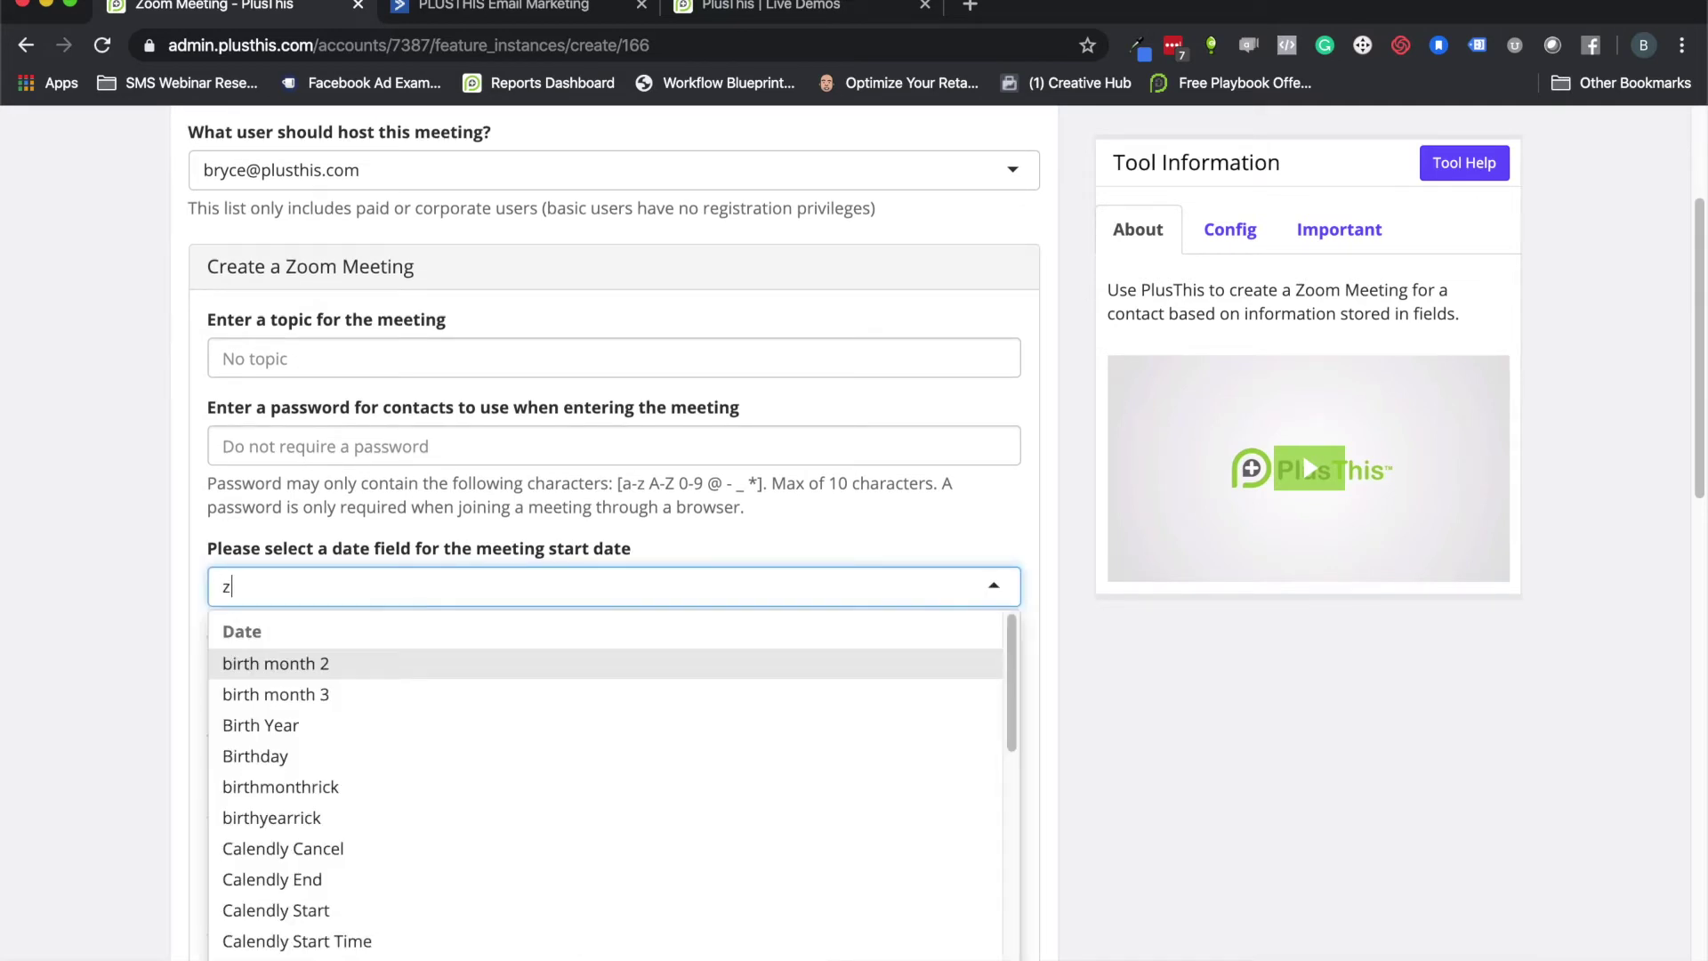
text(zoom)
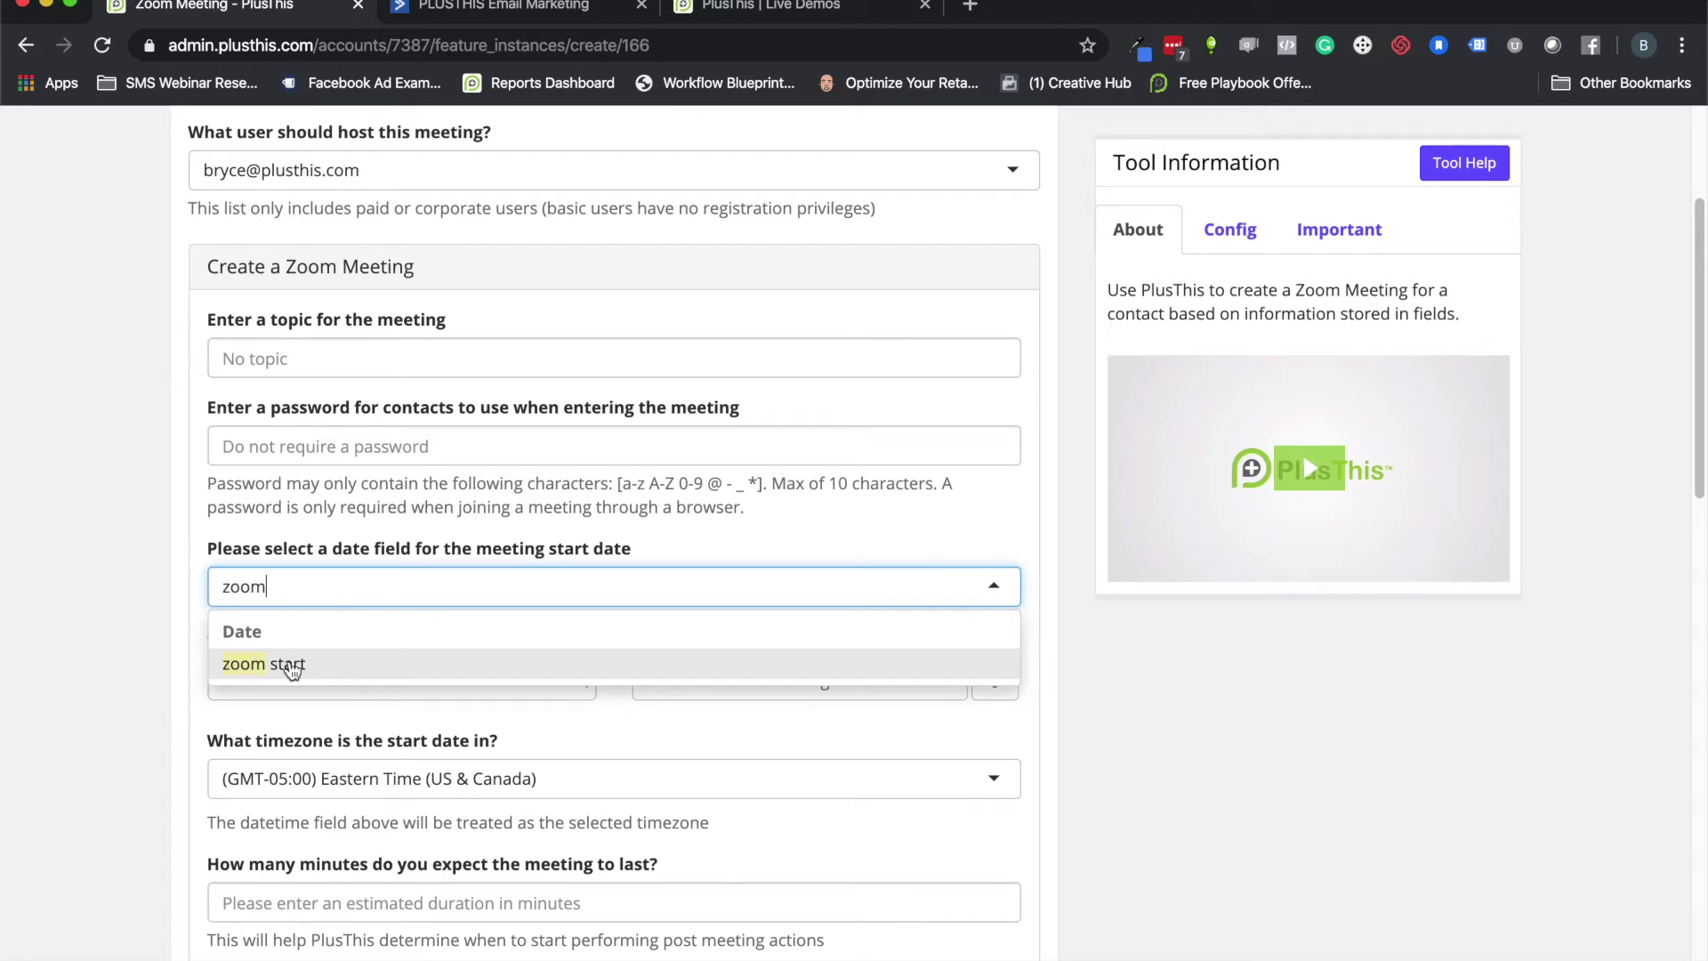
click(289, 665)
click(698, 682)
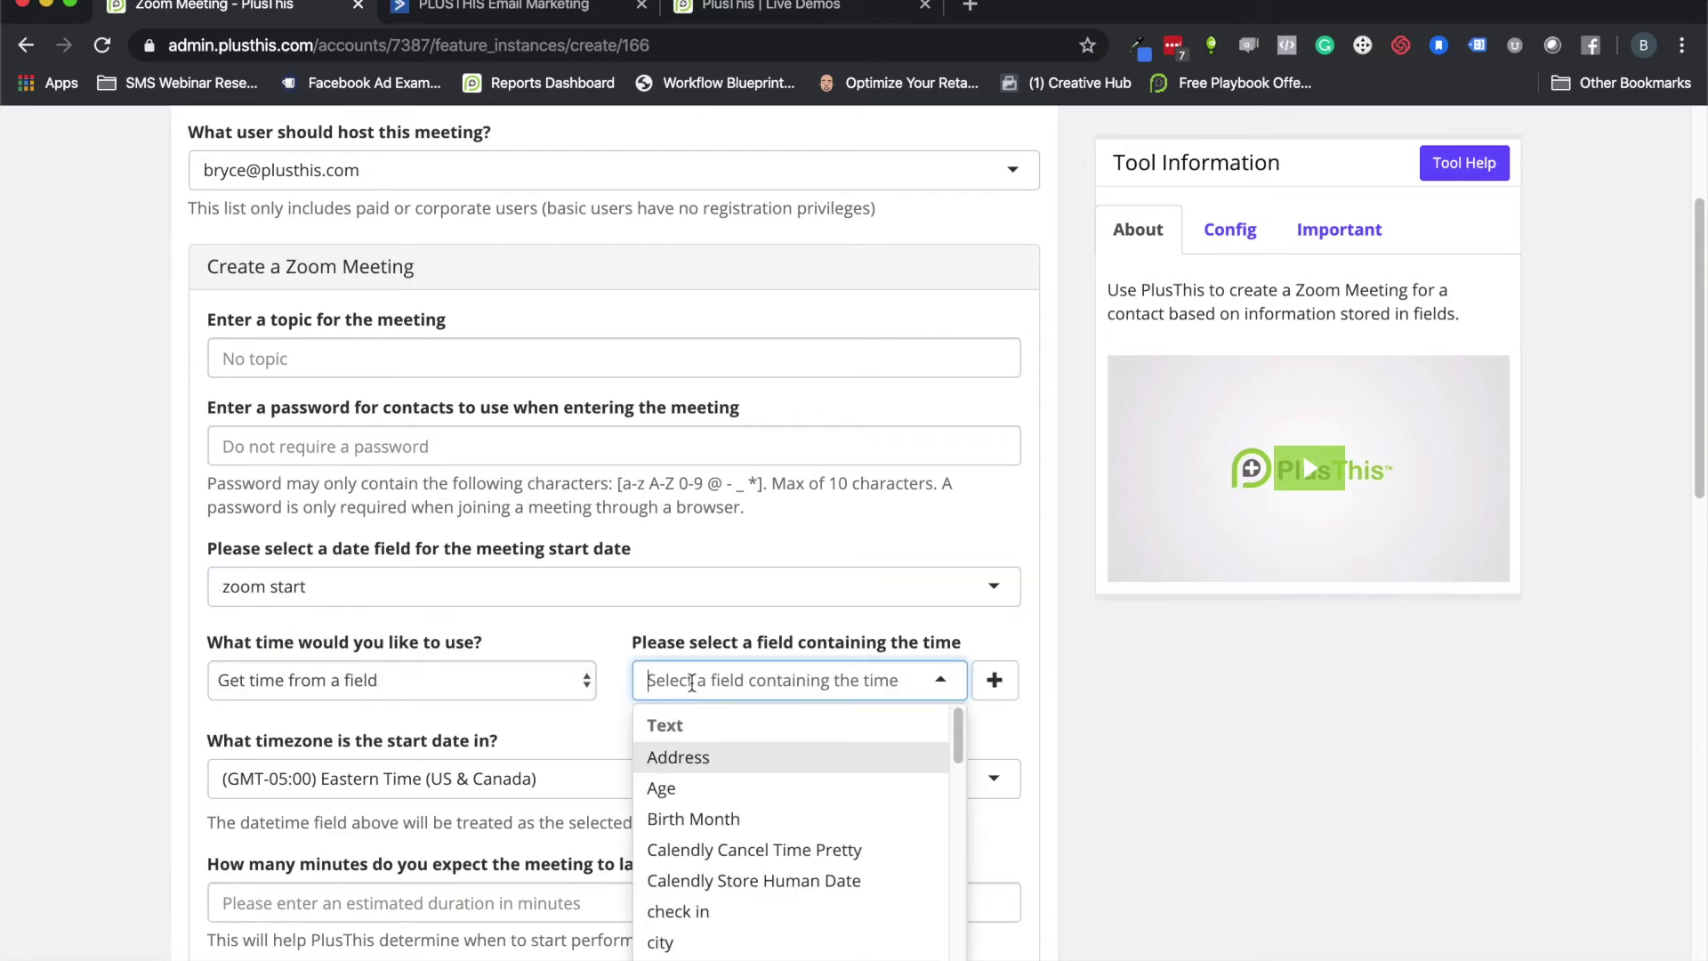
text(star)
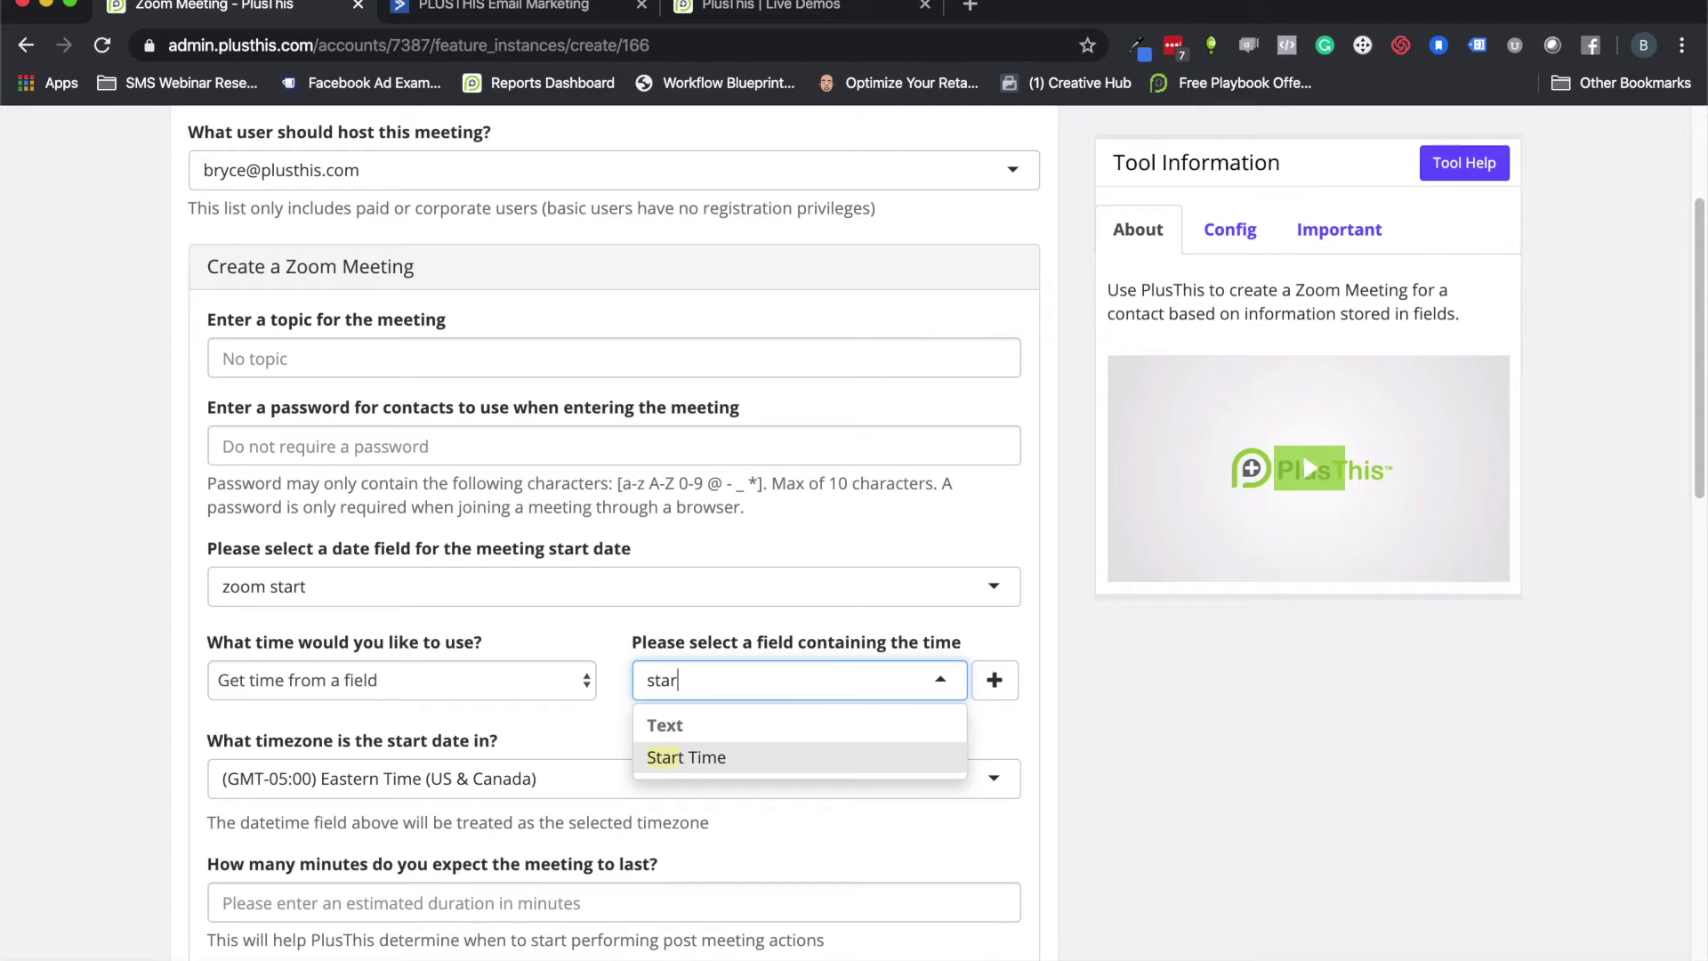
click(732, 764)
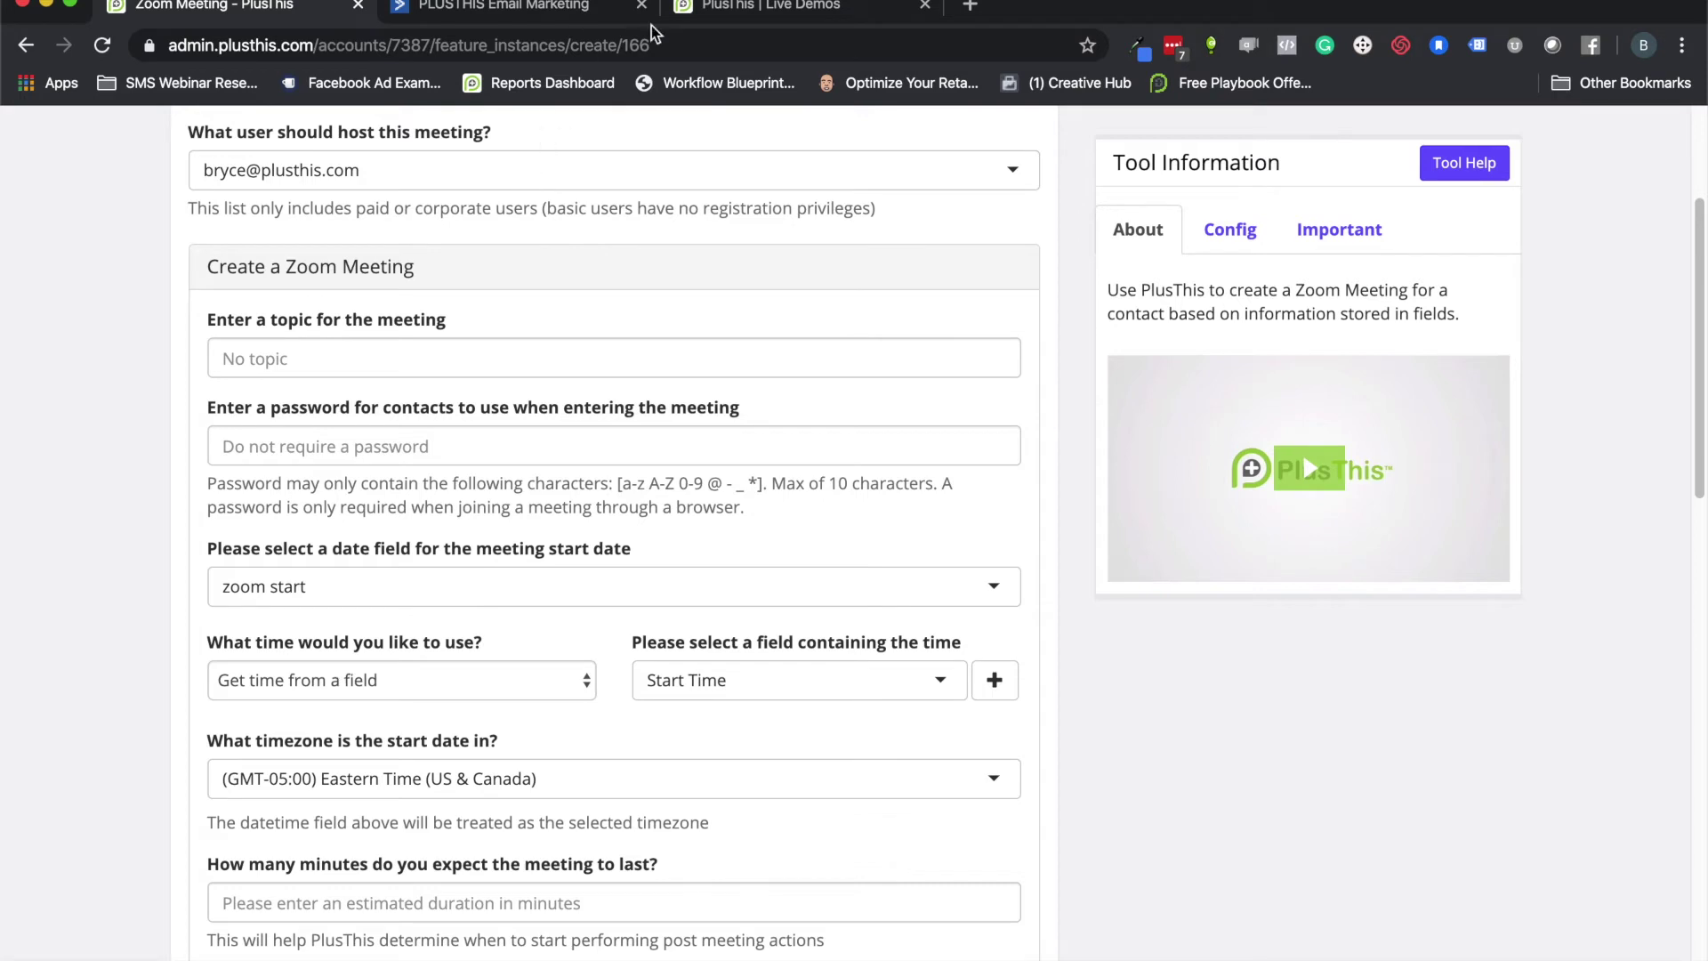
Review the live demo booking page and the ActiveCampaign automation's start trigger, and return to the PlusThis form.
click(722, 11)
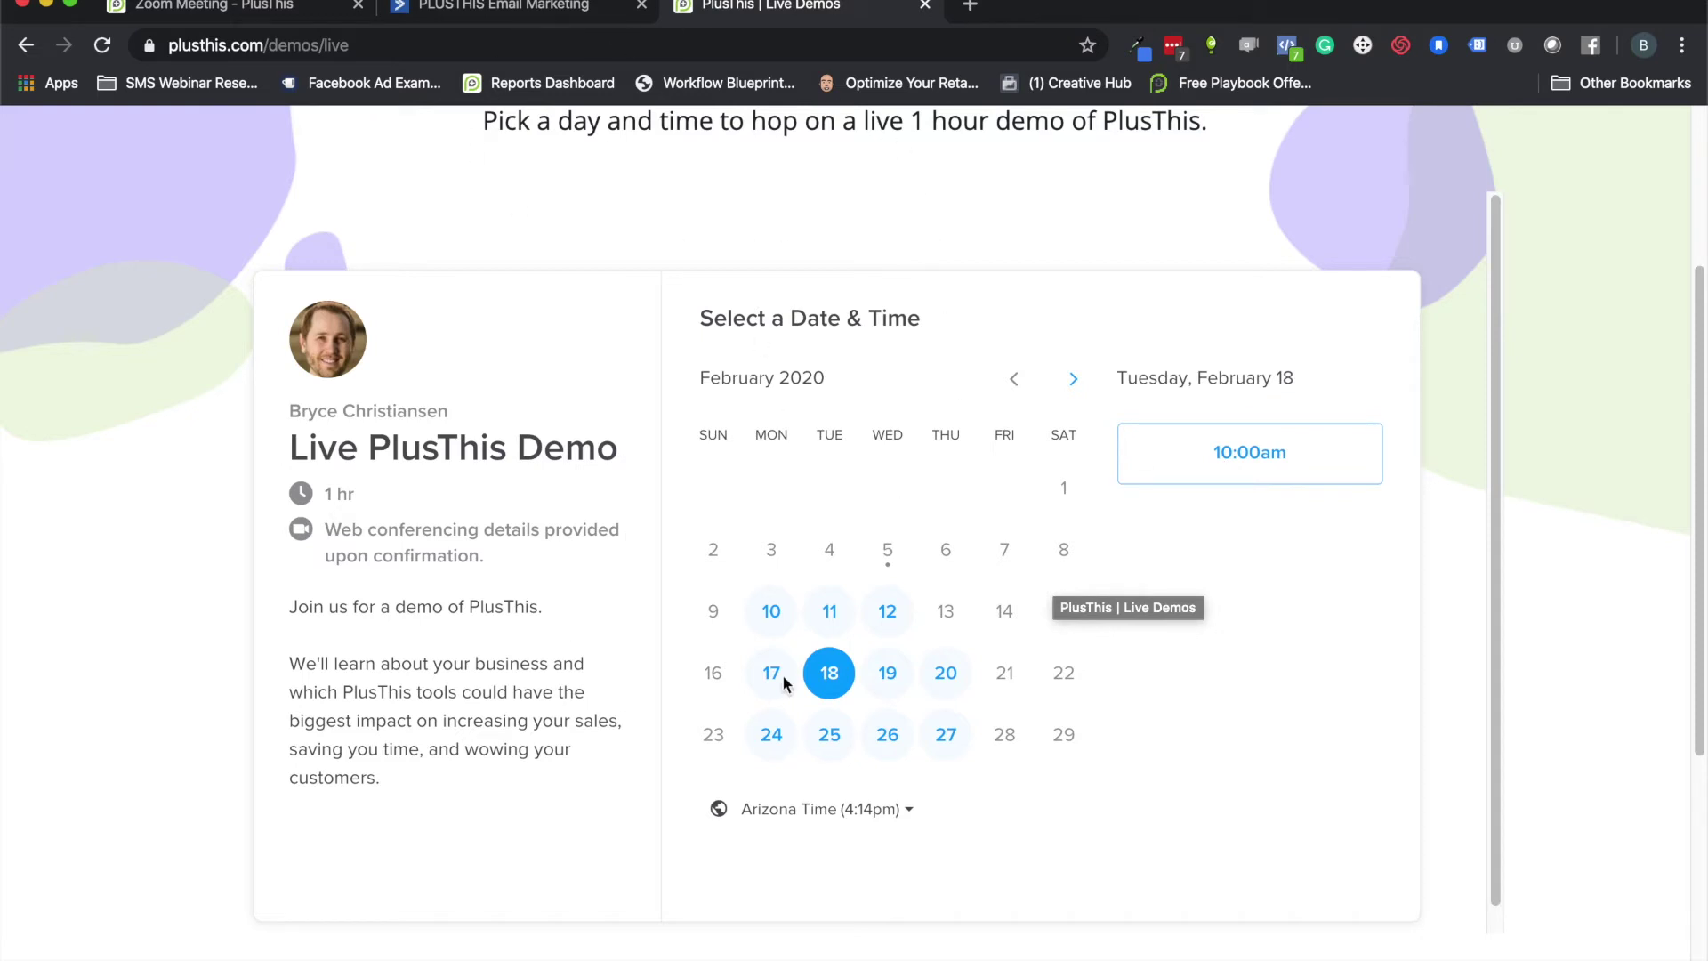
click(489, 9)
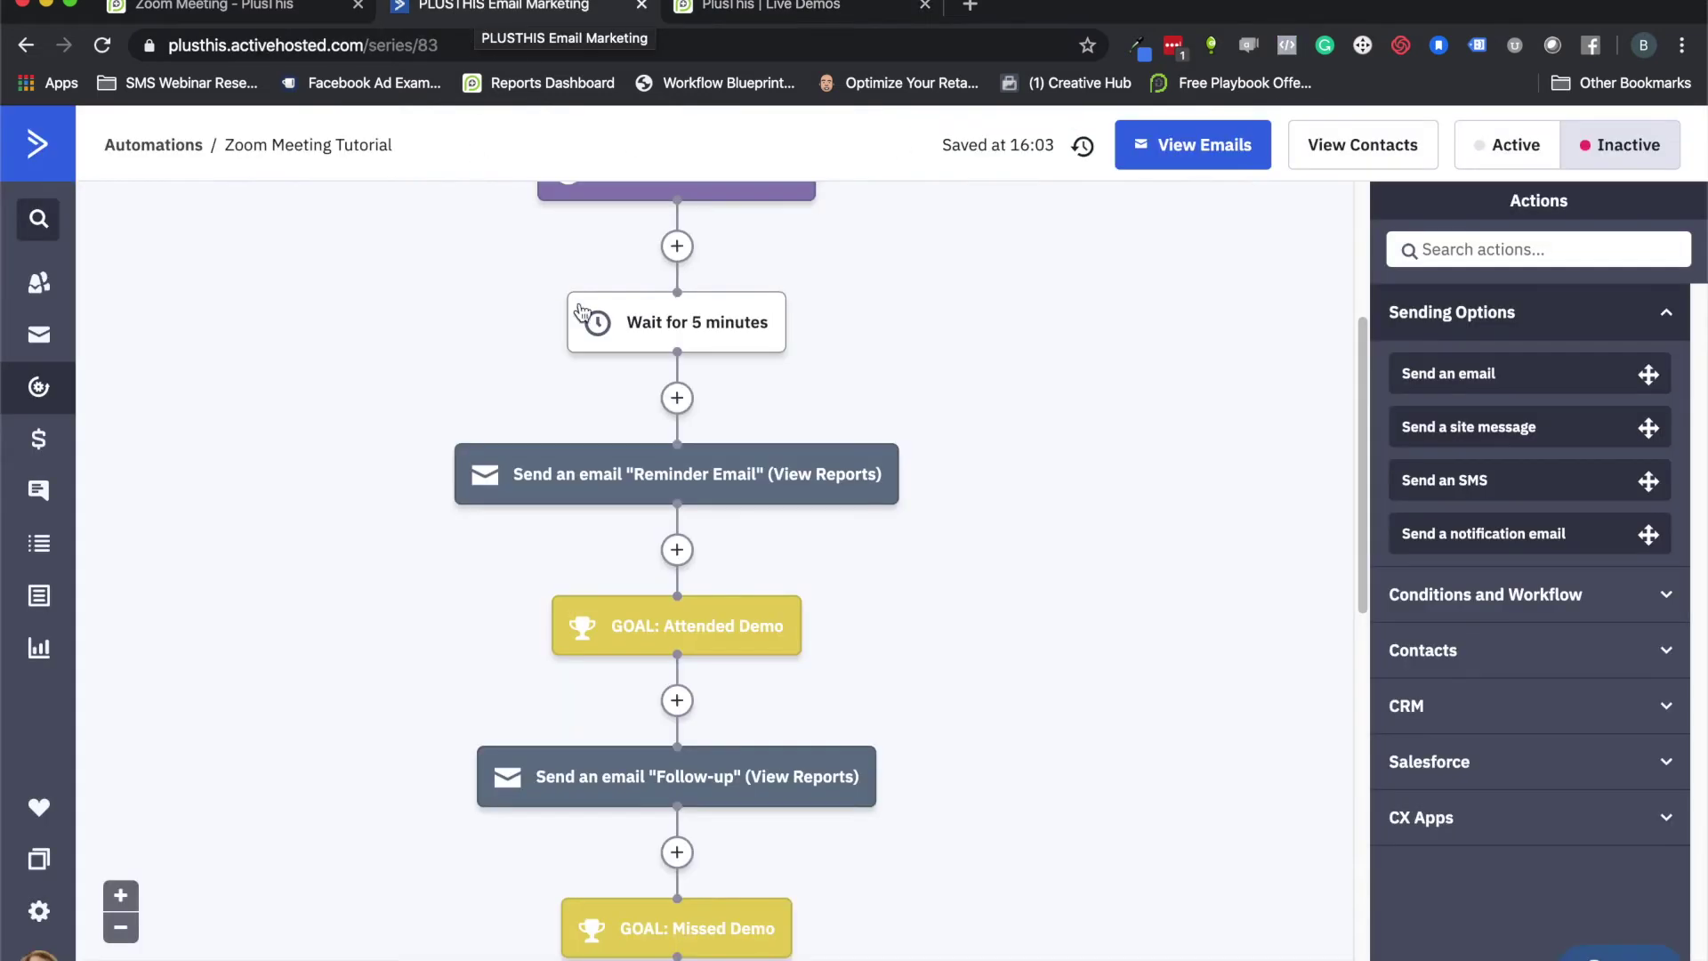
scroll(499, 327, up, 4)
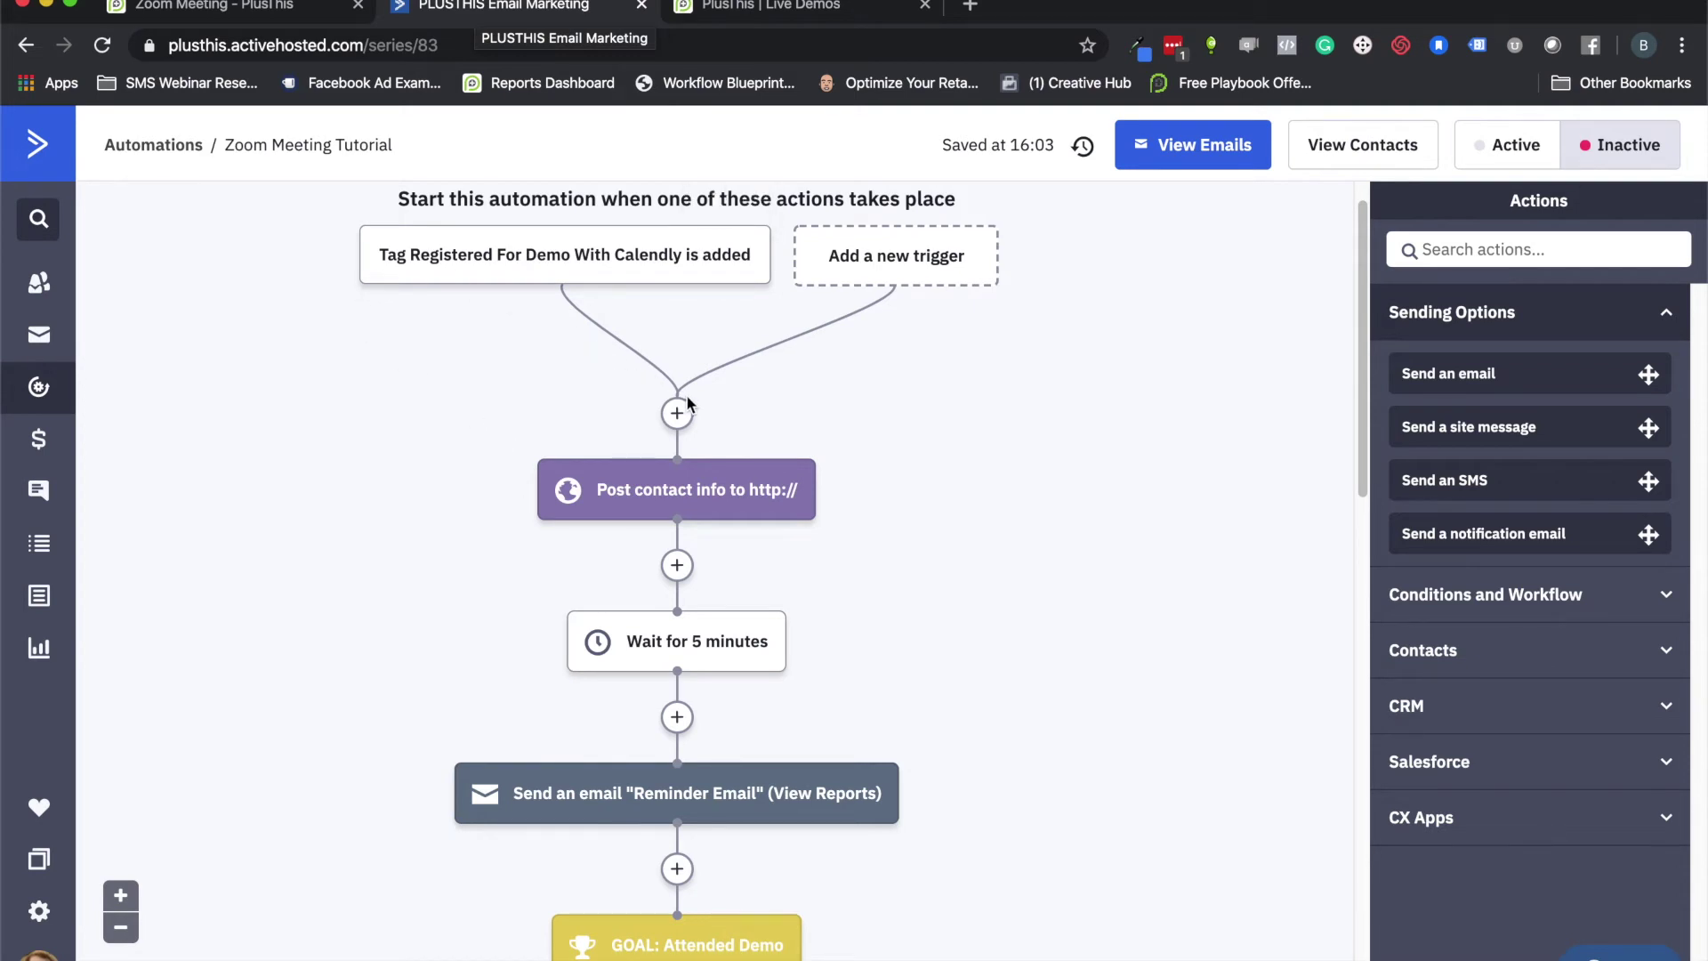
click(193, 10)
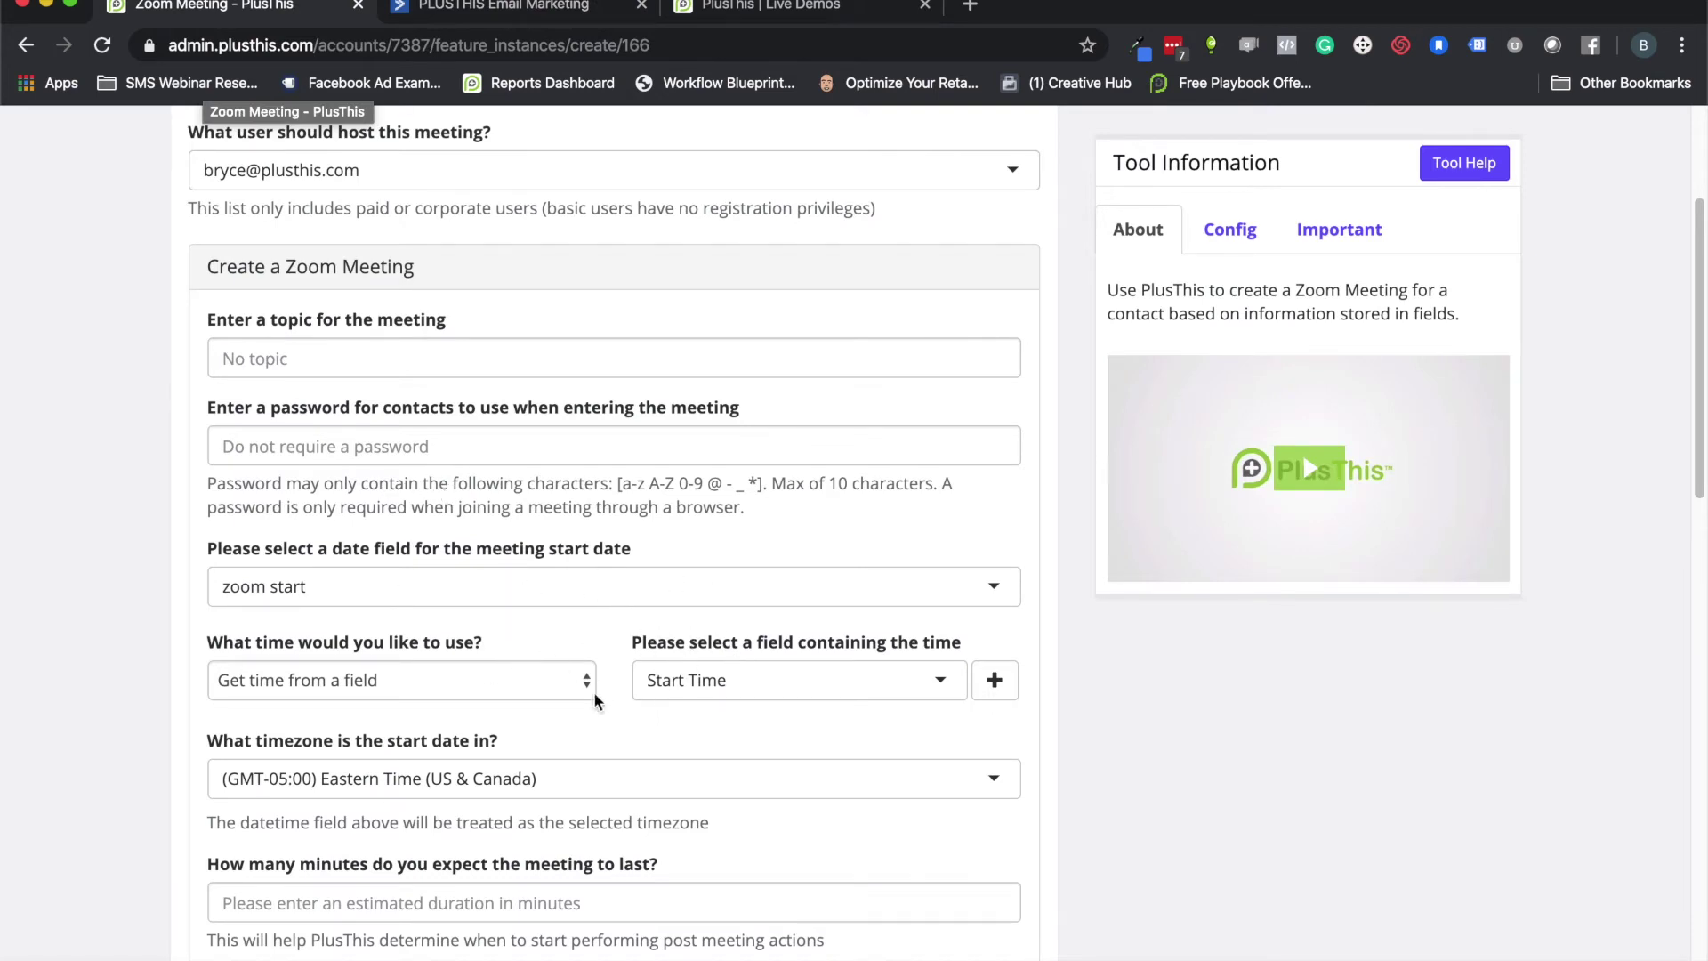
Set the expected meeting duration to 60 minutes.
scroll(427, 623, down, 1)
scroll(413, 602, down, 5)
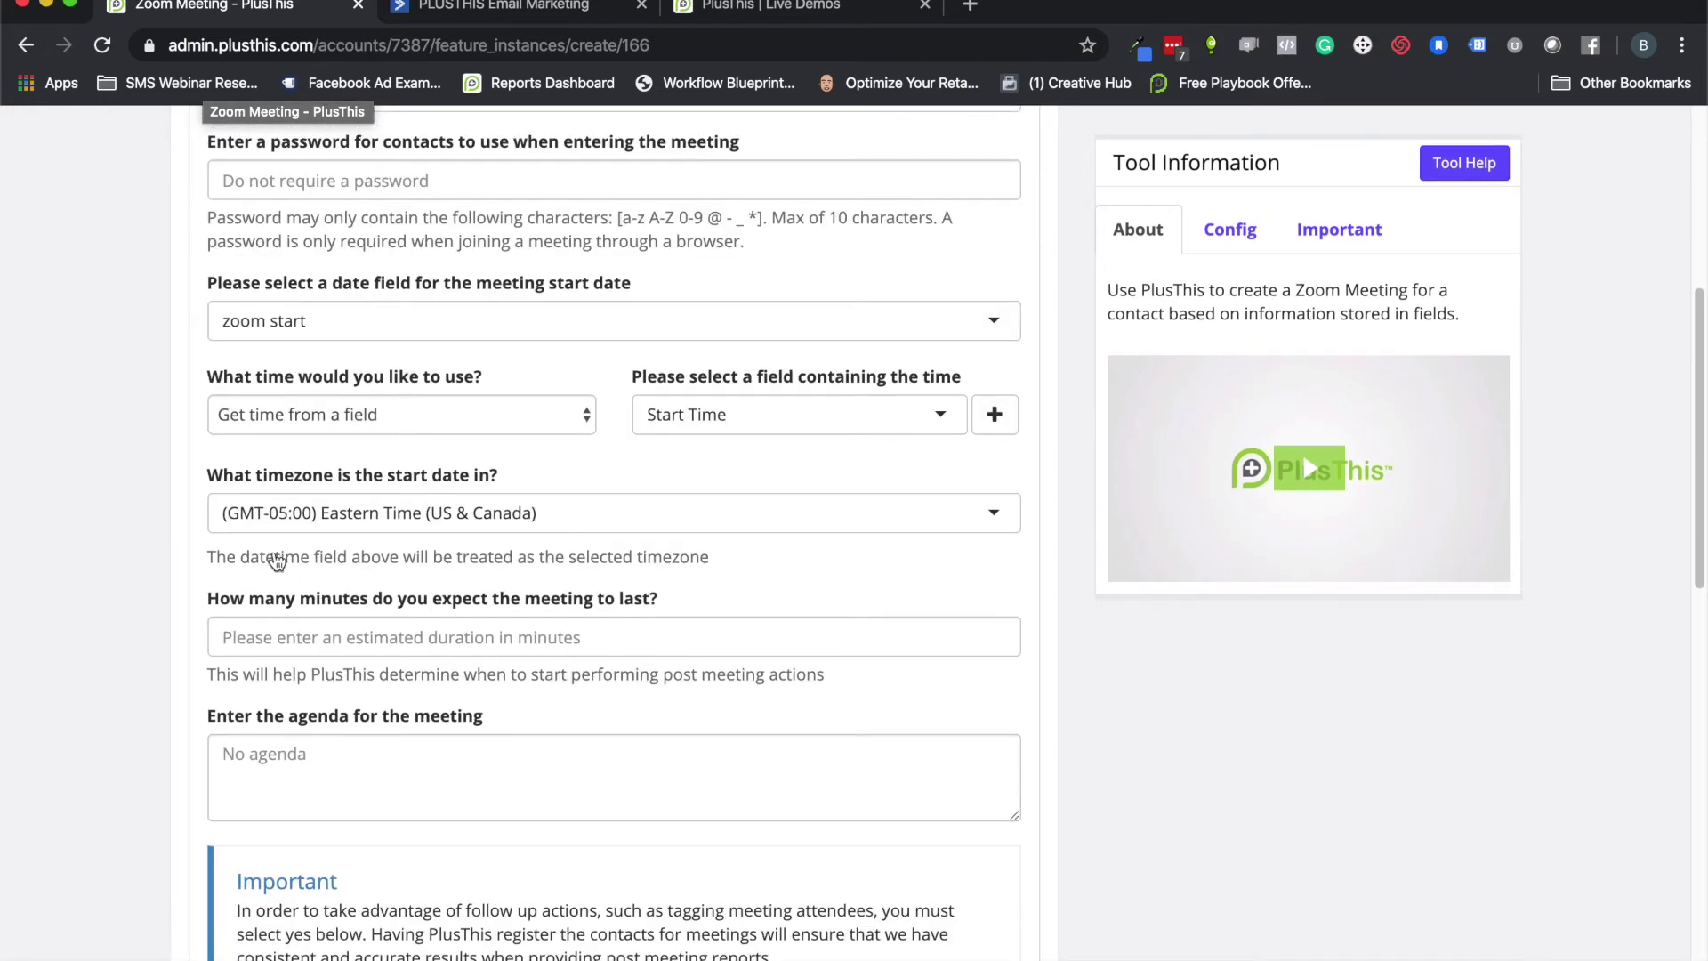
scroll(499, 527, down, 2)
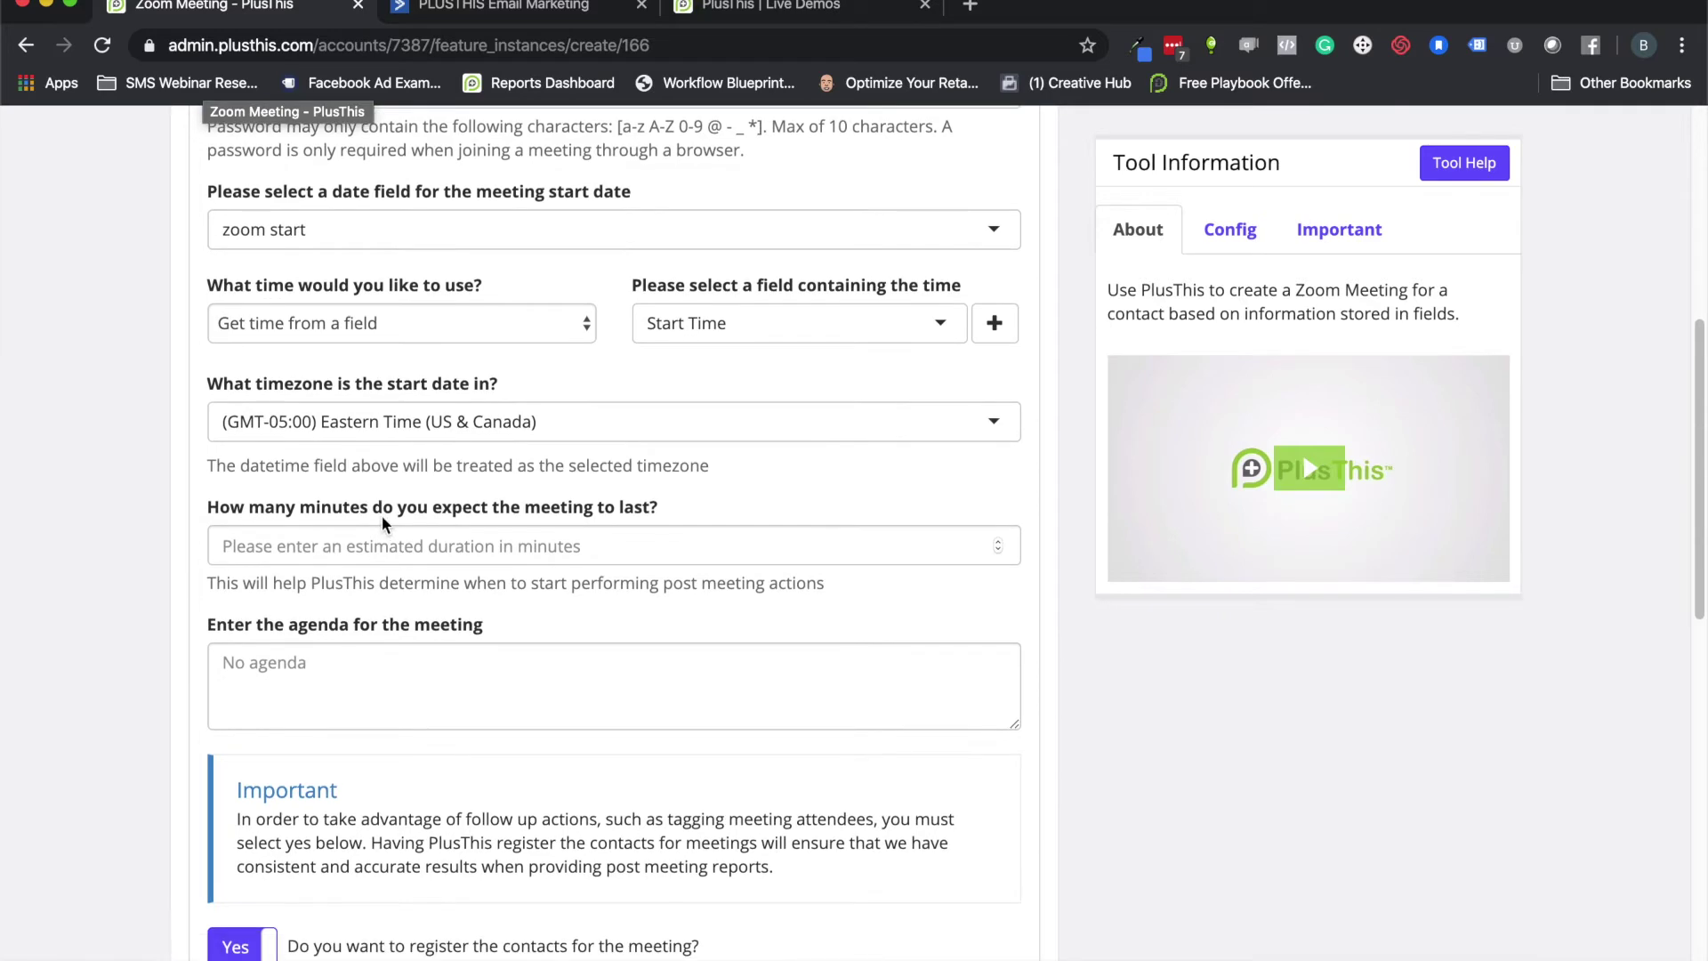
scroll(385, 525, down, 2)
click(366, 476)
text(60)
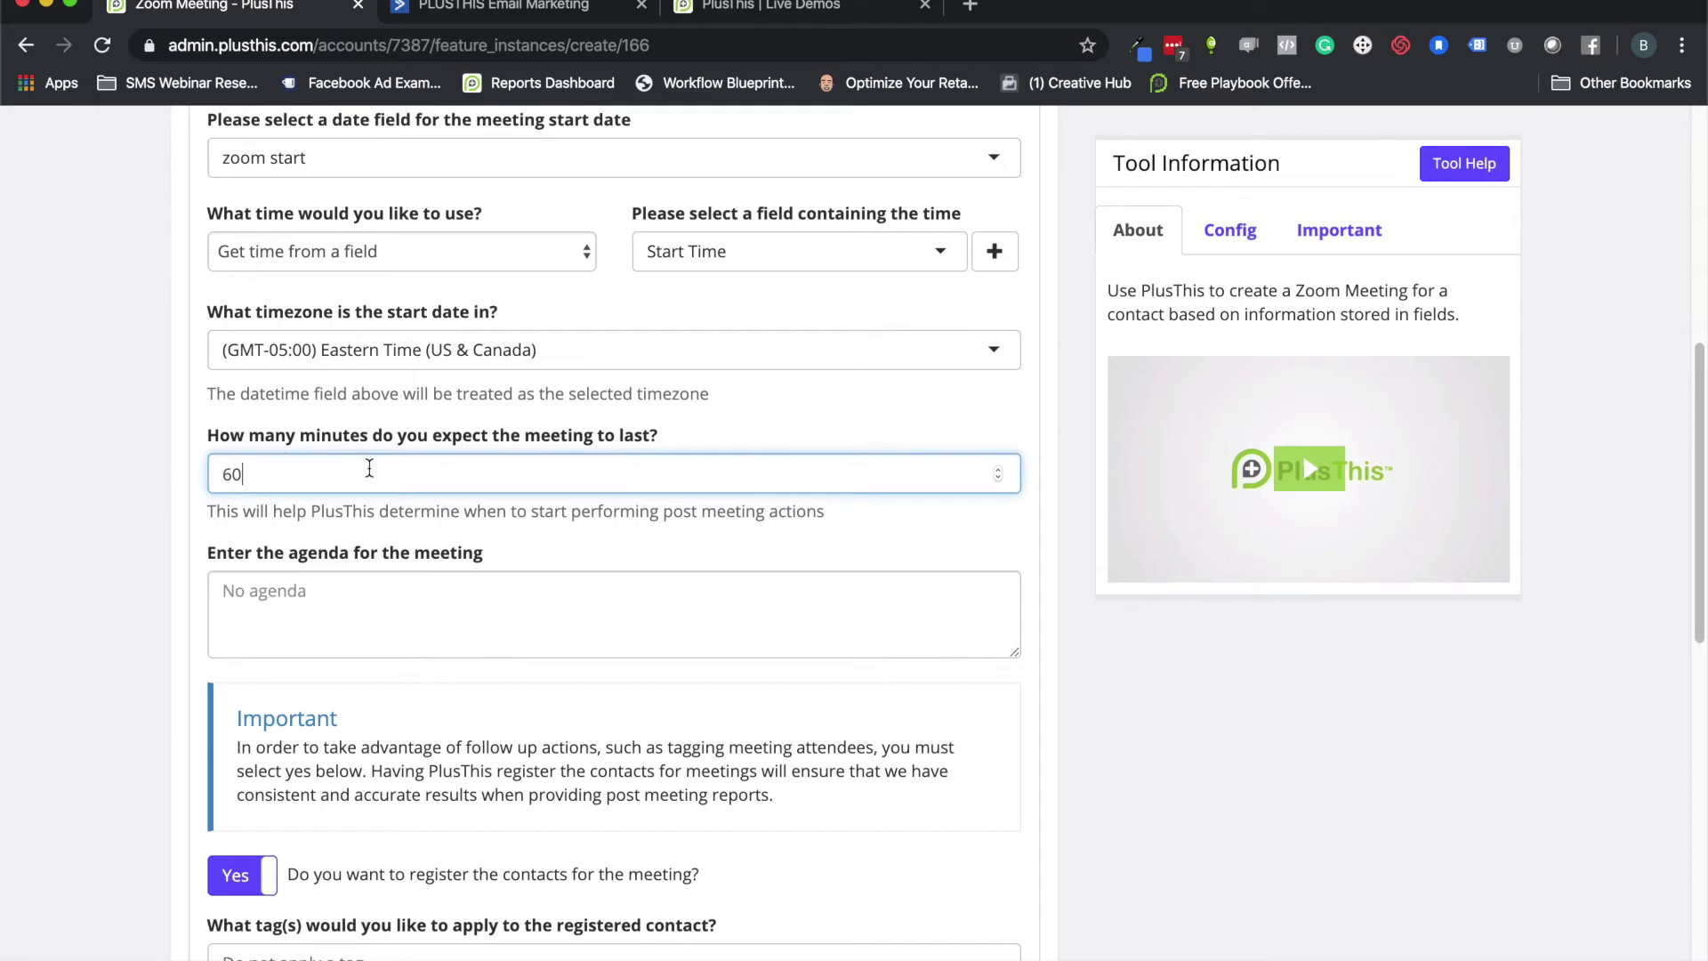
scroll(369, 468, down, 1)
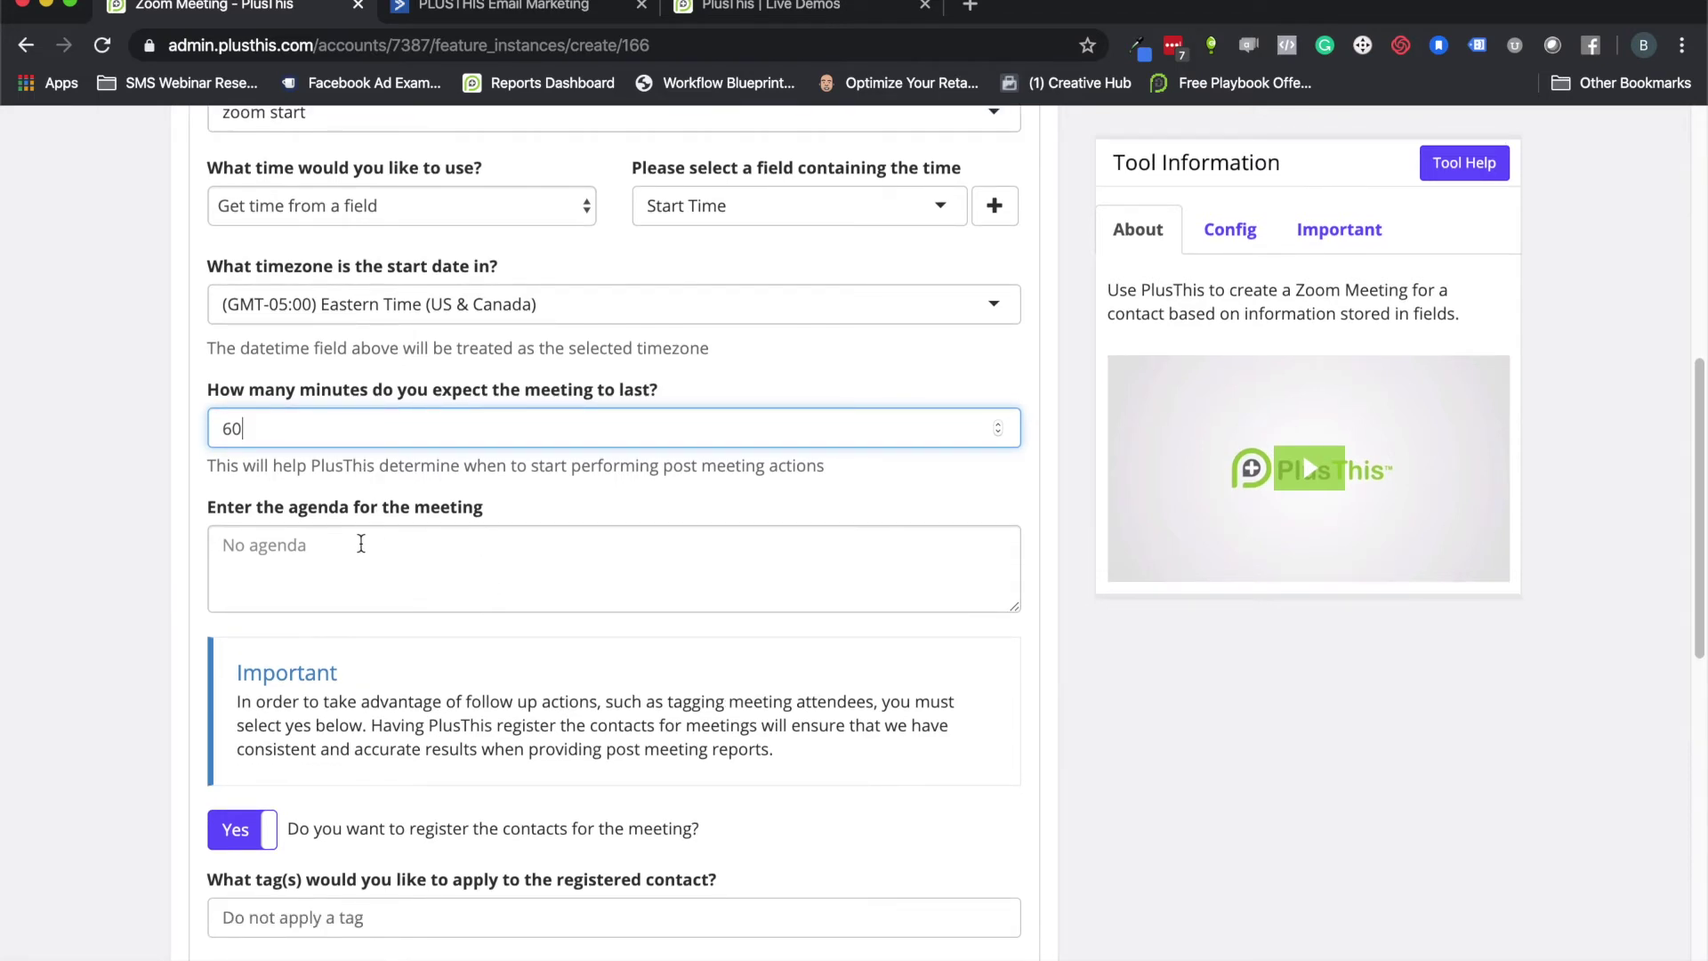
Review the meeting agenda field, the note on follow-up actions and the option to register contacts for the meeting.
click(361, 543)
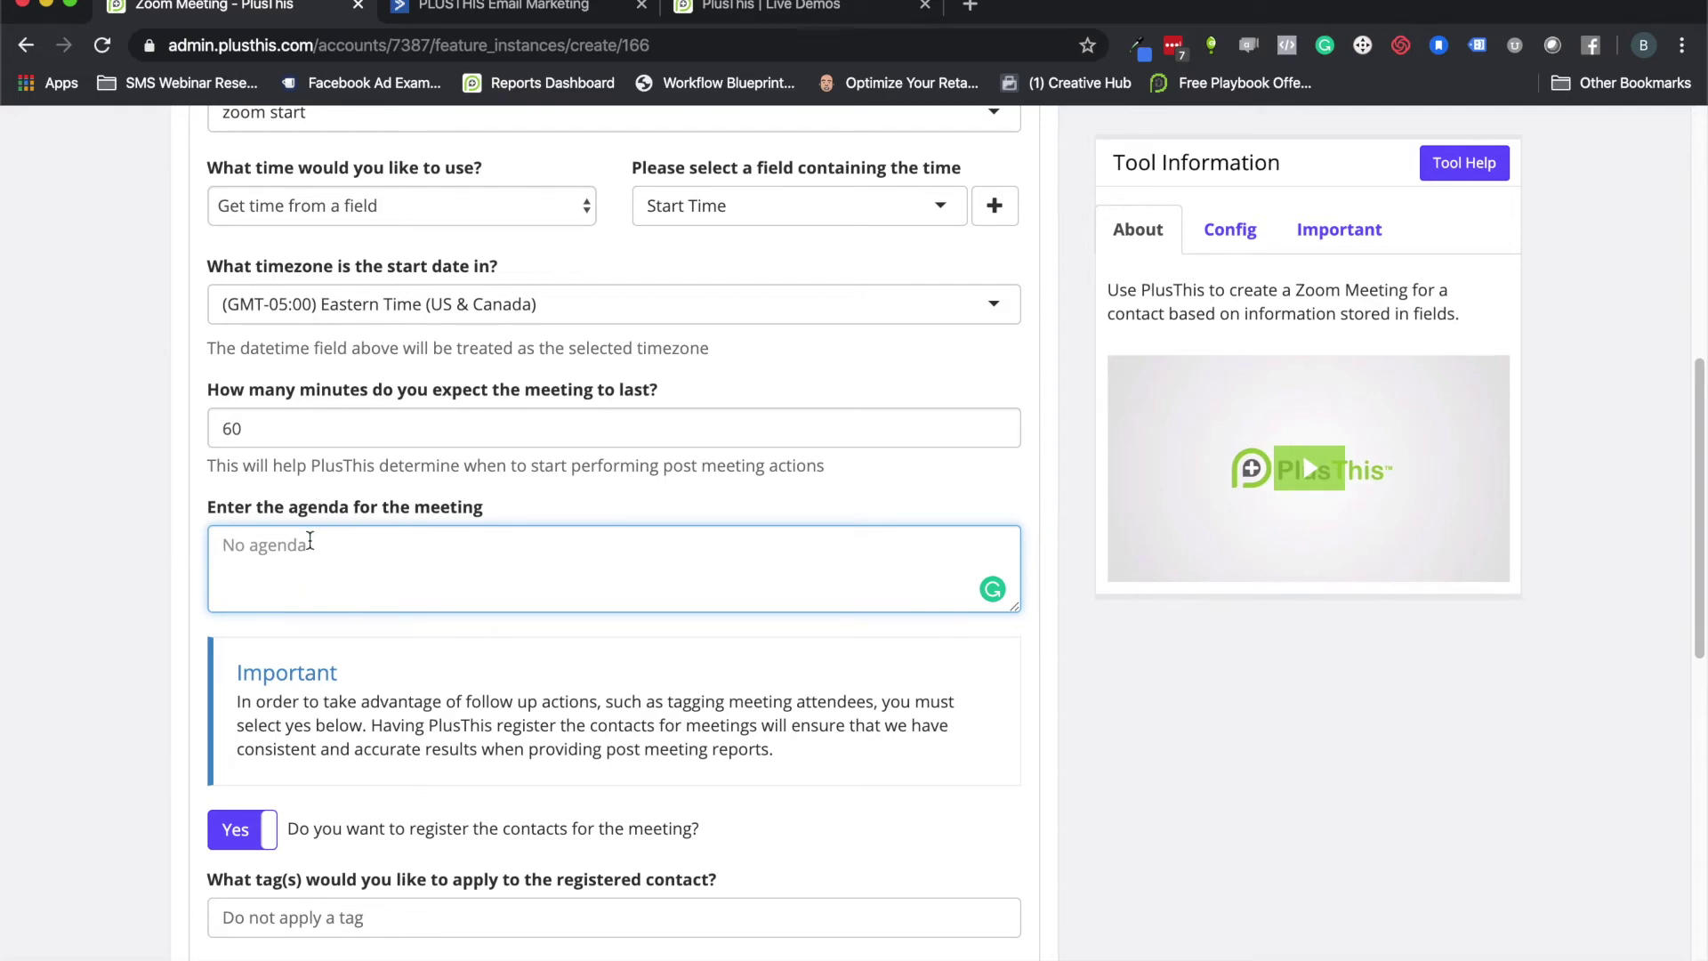
scroll(481, 547, down, 2)
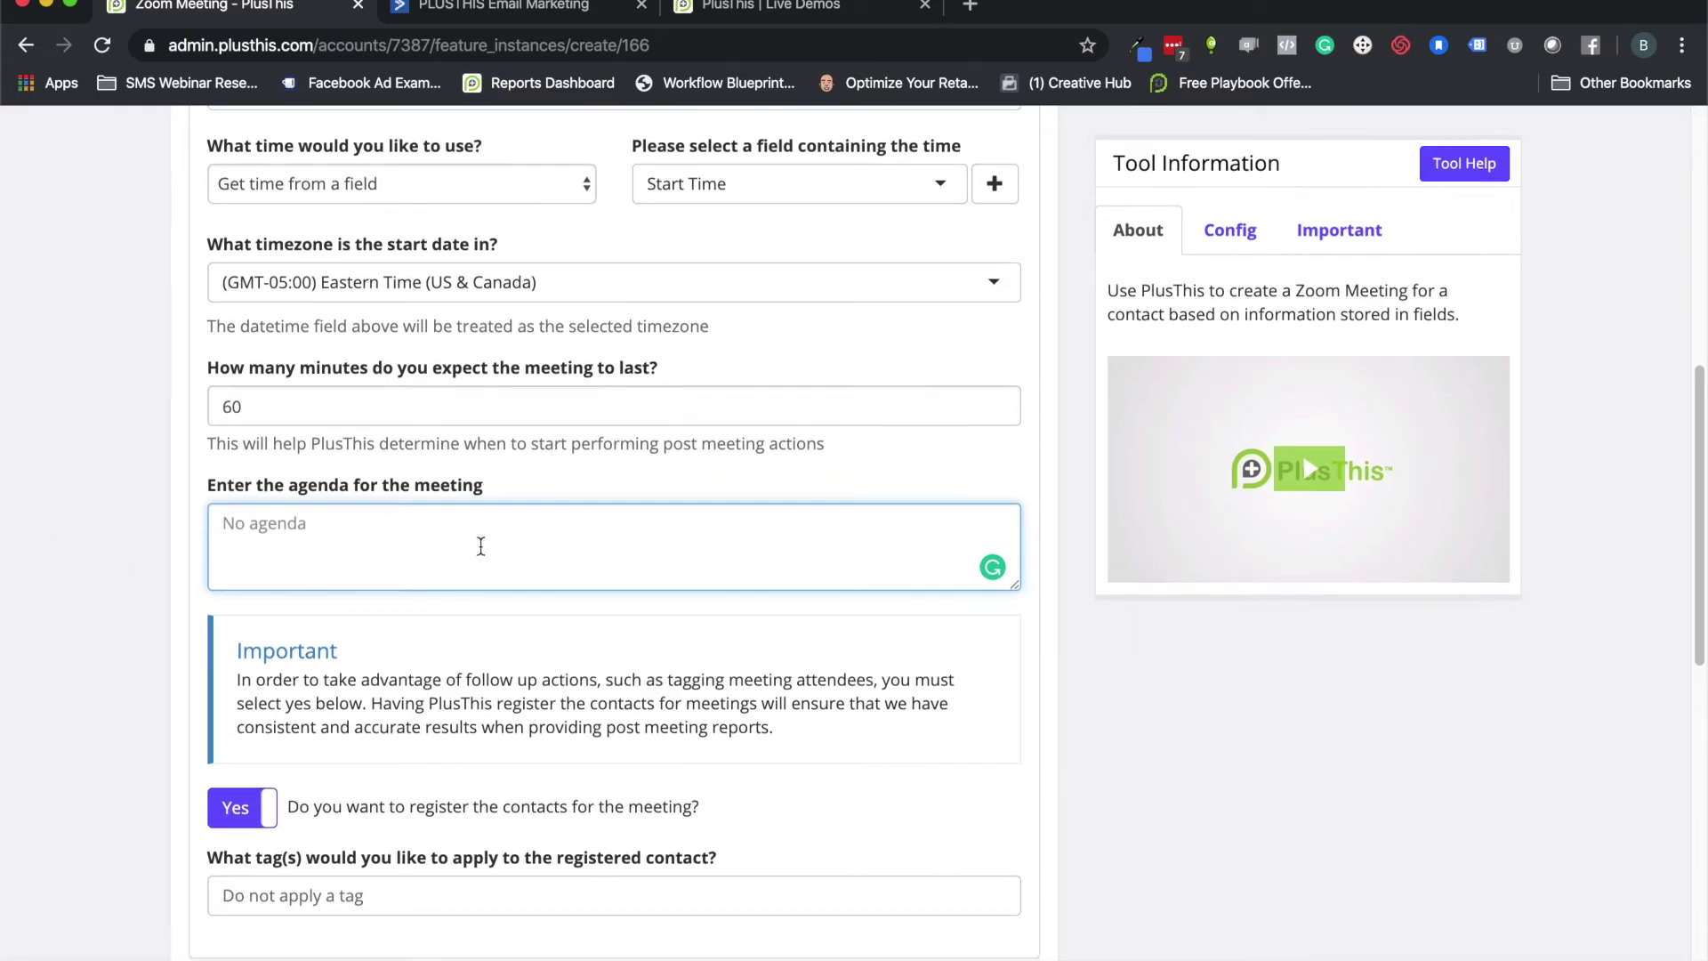
scroll(484, 555, down, 1)
scroll(374, 503, down, 2)
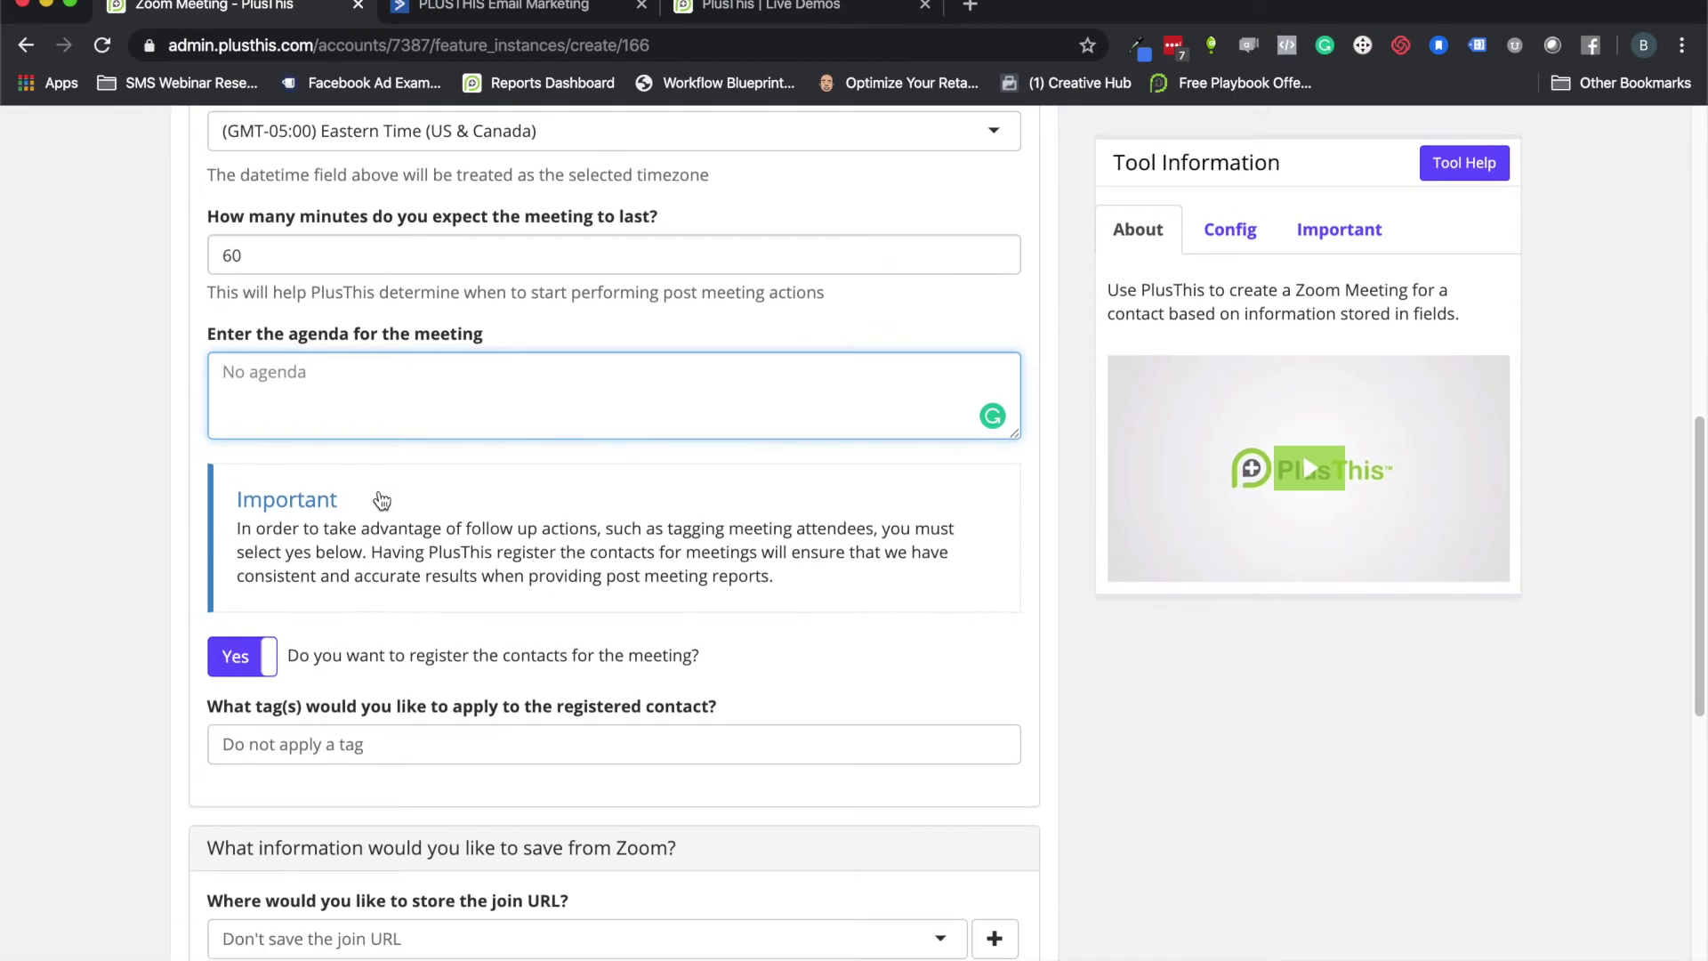
scroll(381, 498, down, 3)
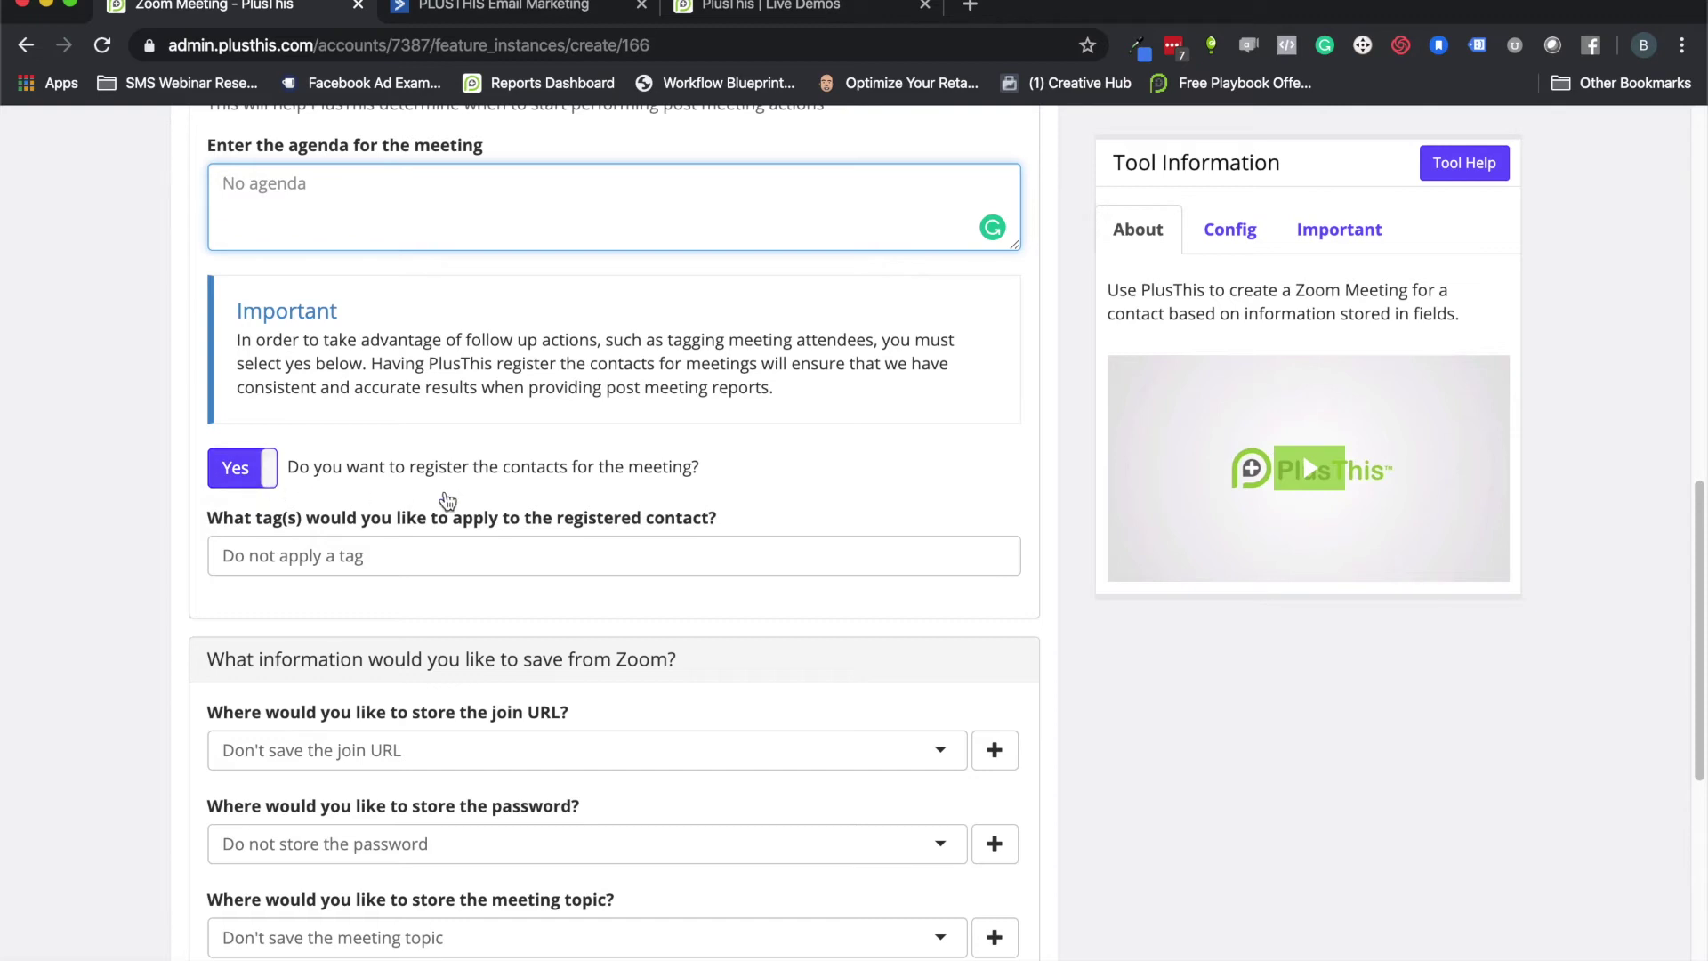
click(287, 474)
click(287, 474)
scroll(427, 458, down, 1)
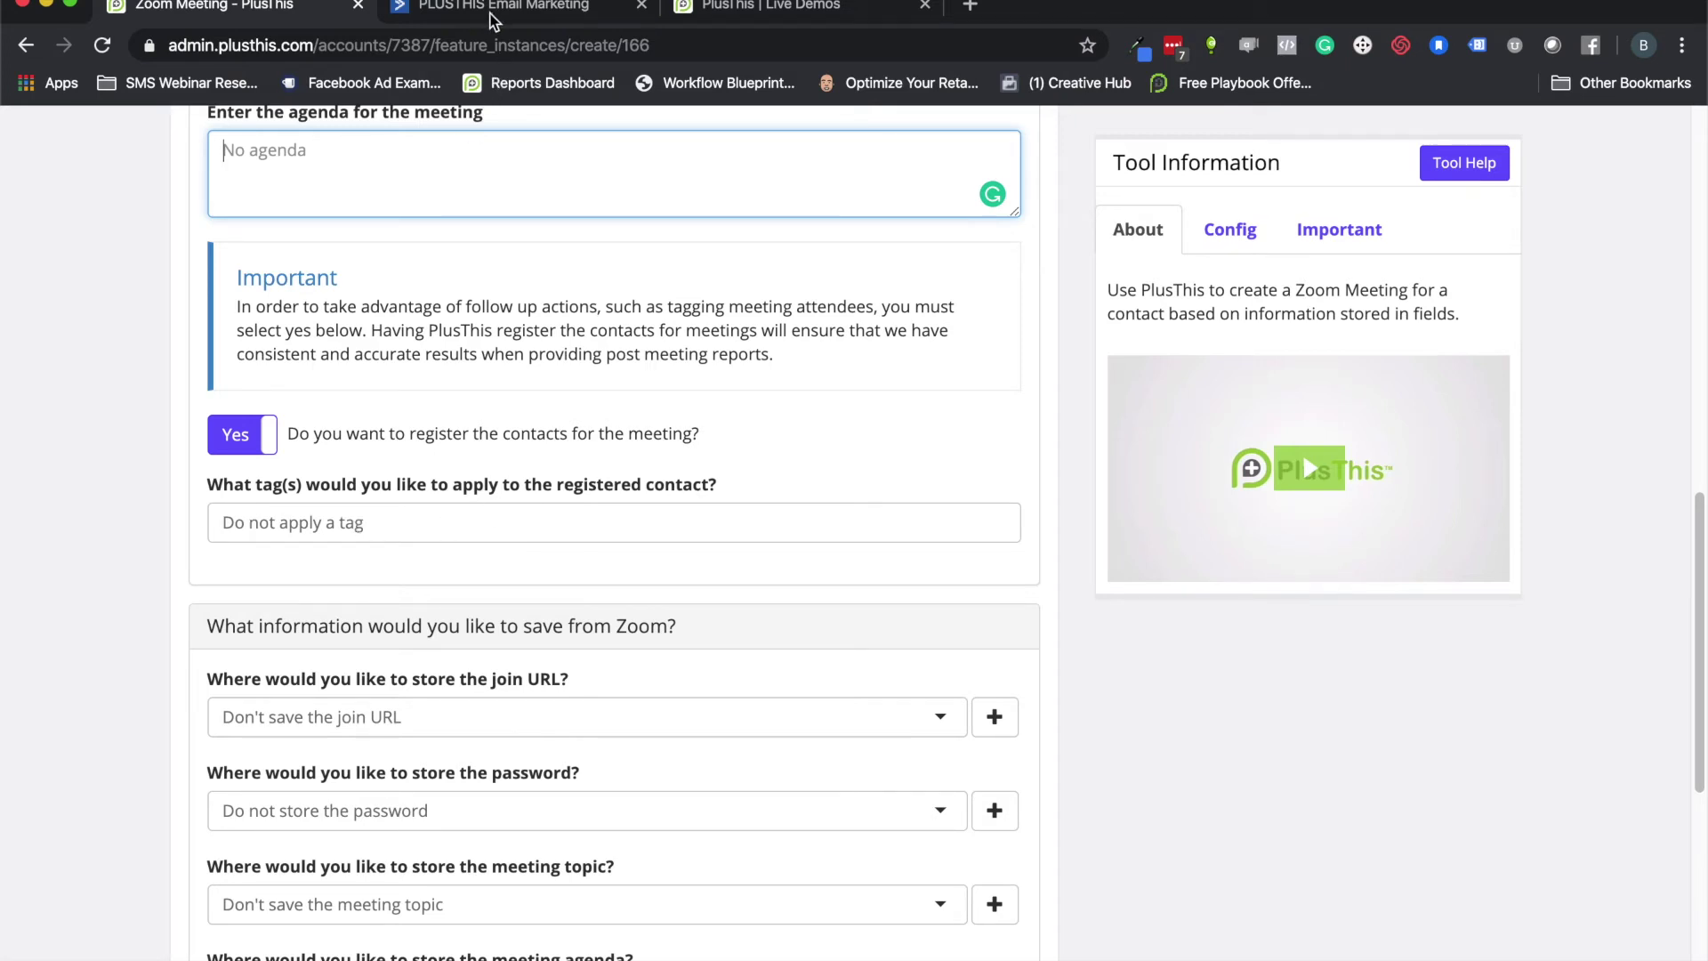
Try adding a webhook action below the trigger of the ActiveCampaign automation, and cancel it at the URL prompt.
click(493, 14)
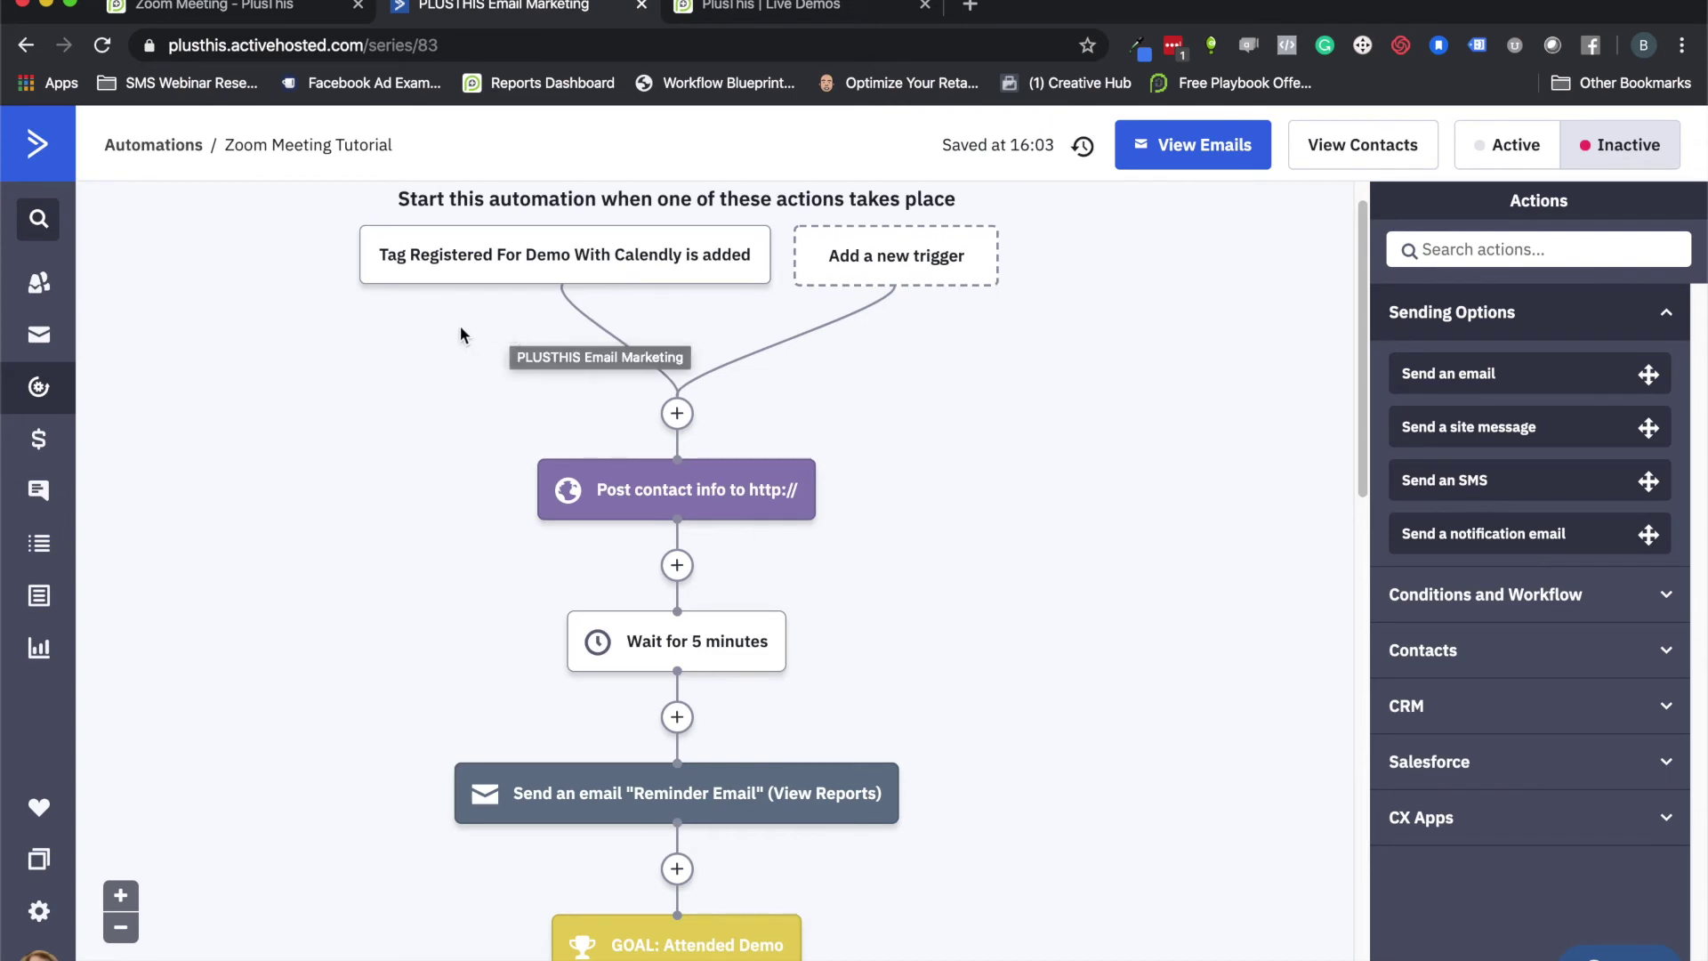
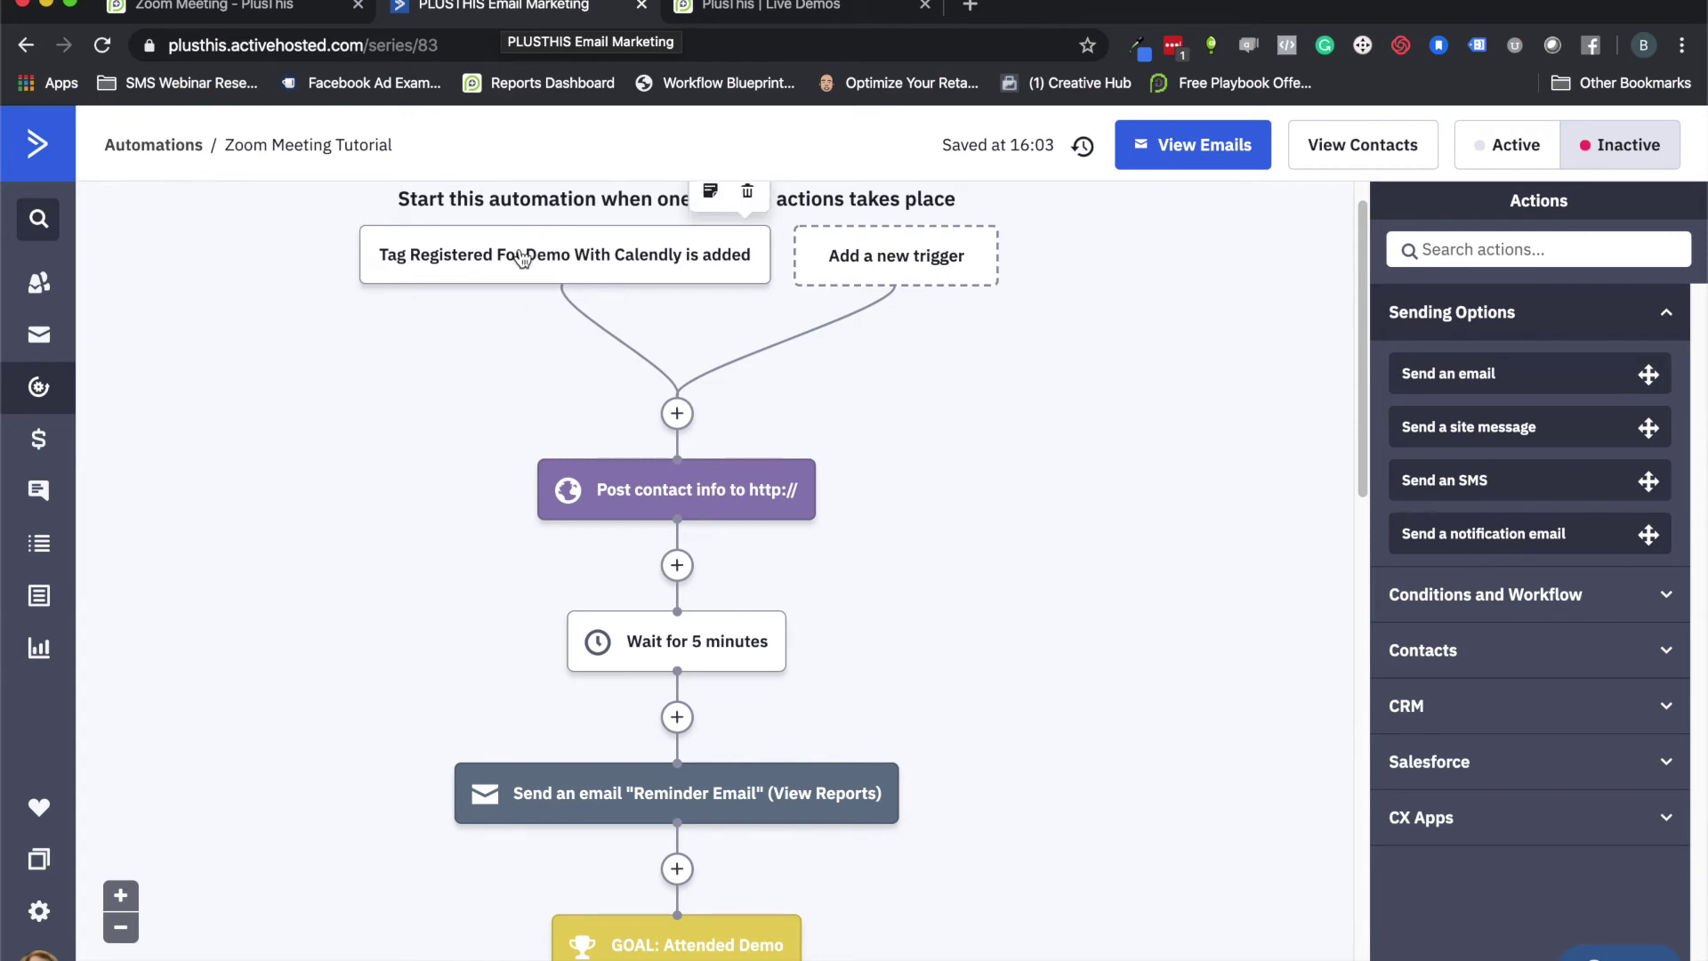
click(678, 418)
click(479, 359)
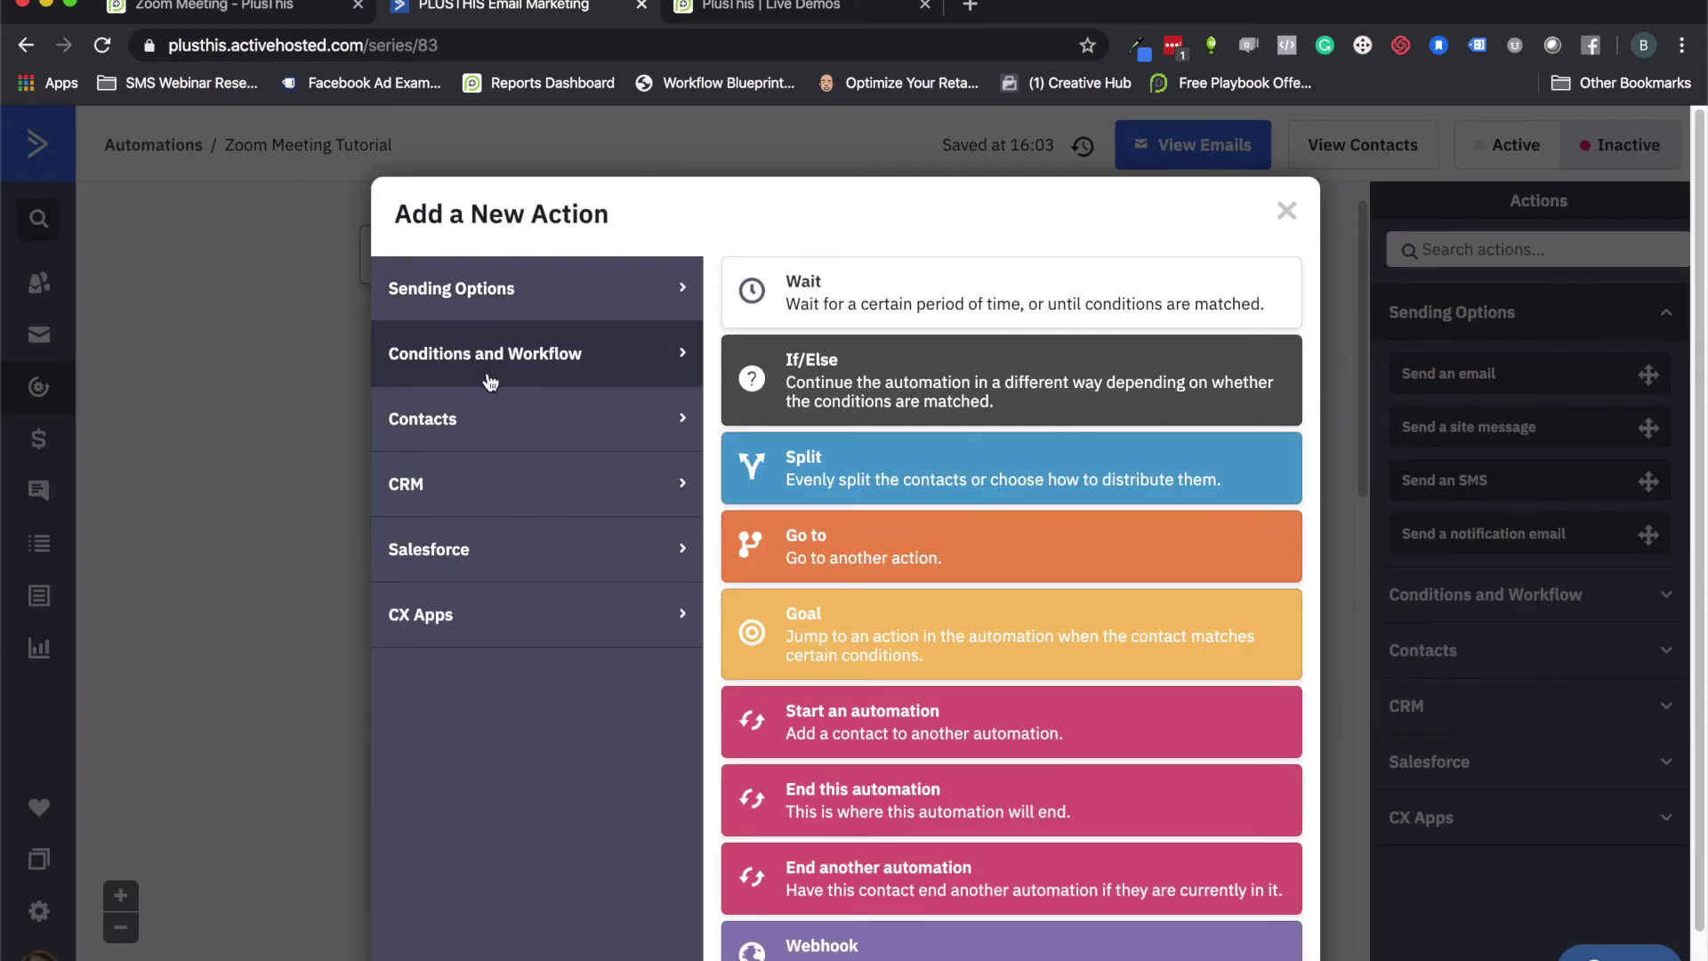
scroll(887, 605, down, 1)
click(836, 859)
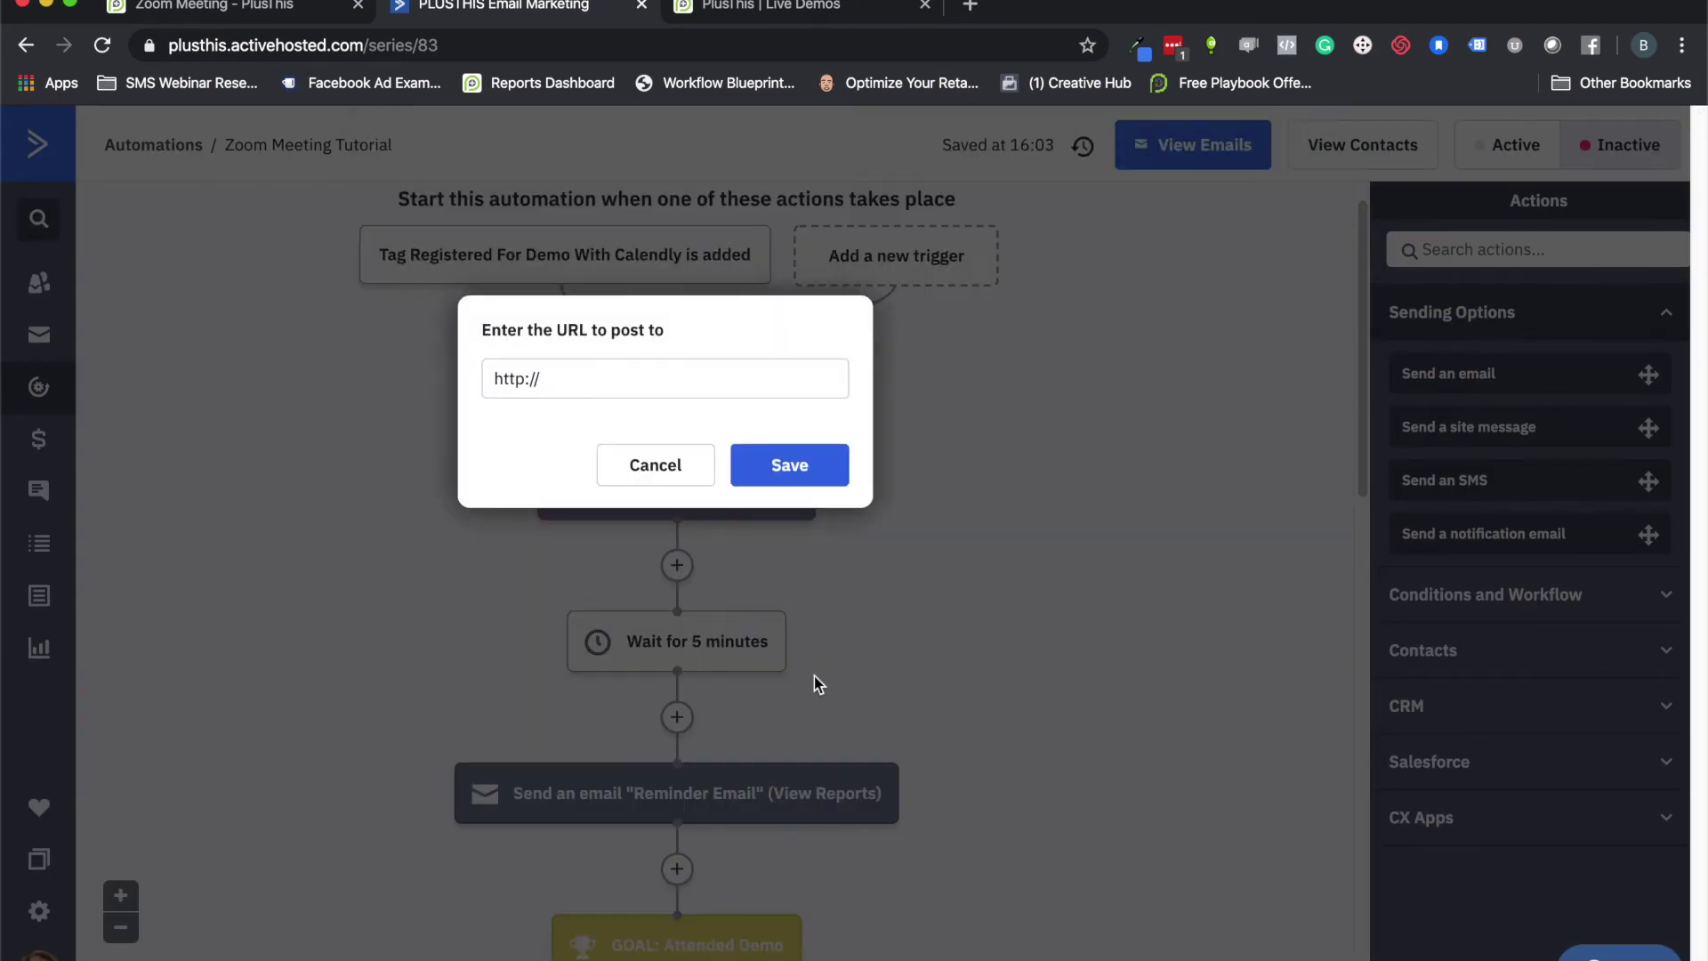
click(650, 465)
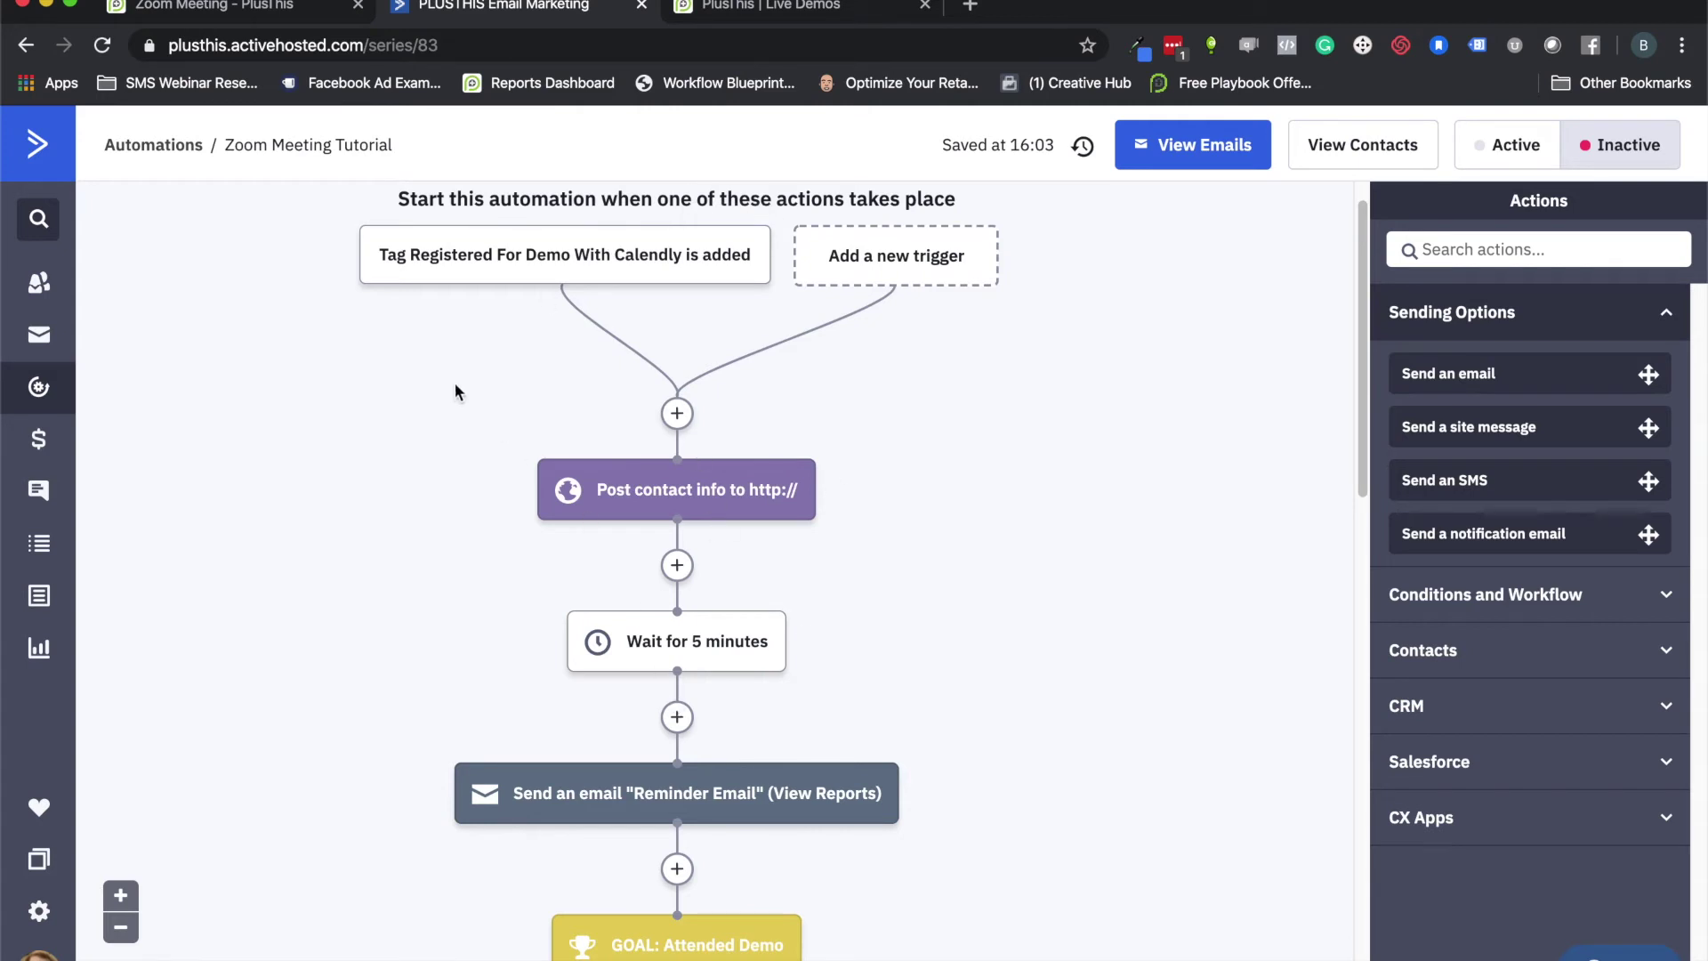
Review the automation's webhook, 5-minute wait and Reminder Email steps.
mouse_move(662, 507)
mouse_move(648, 783)
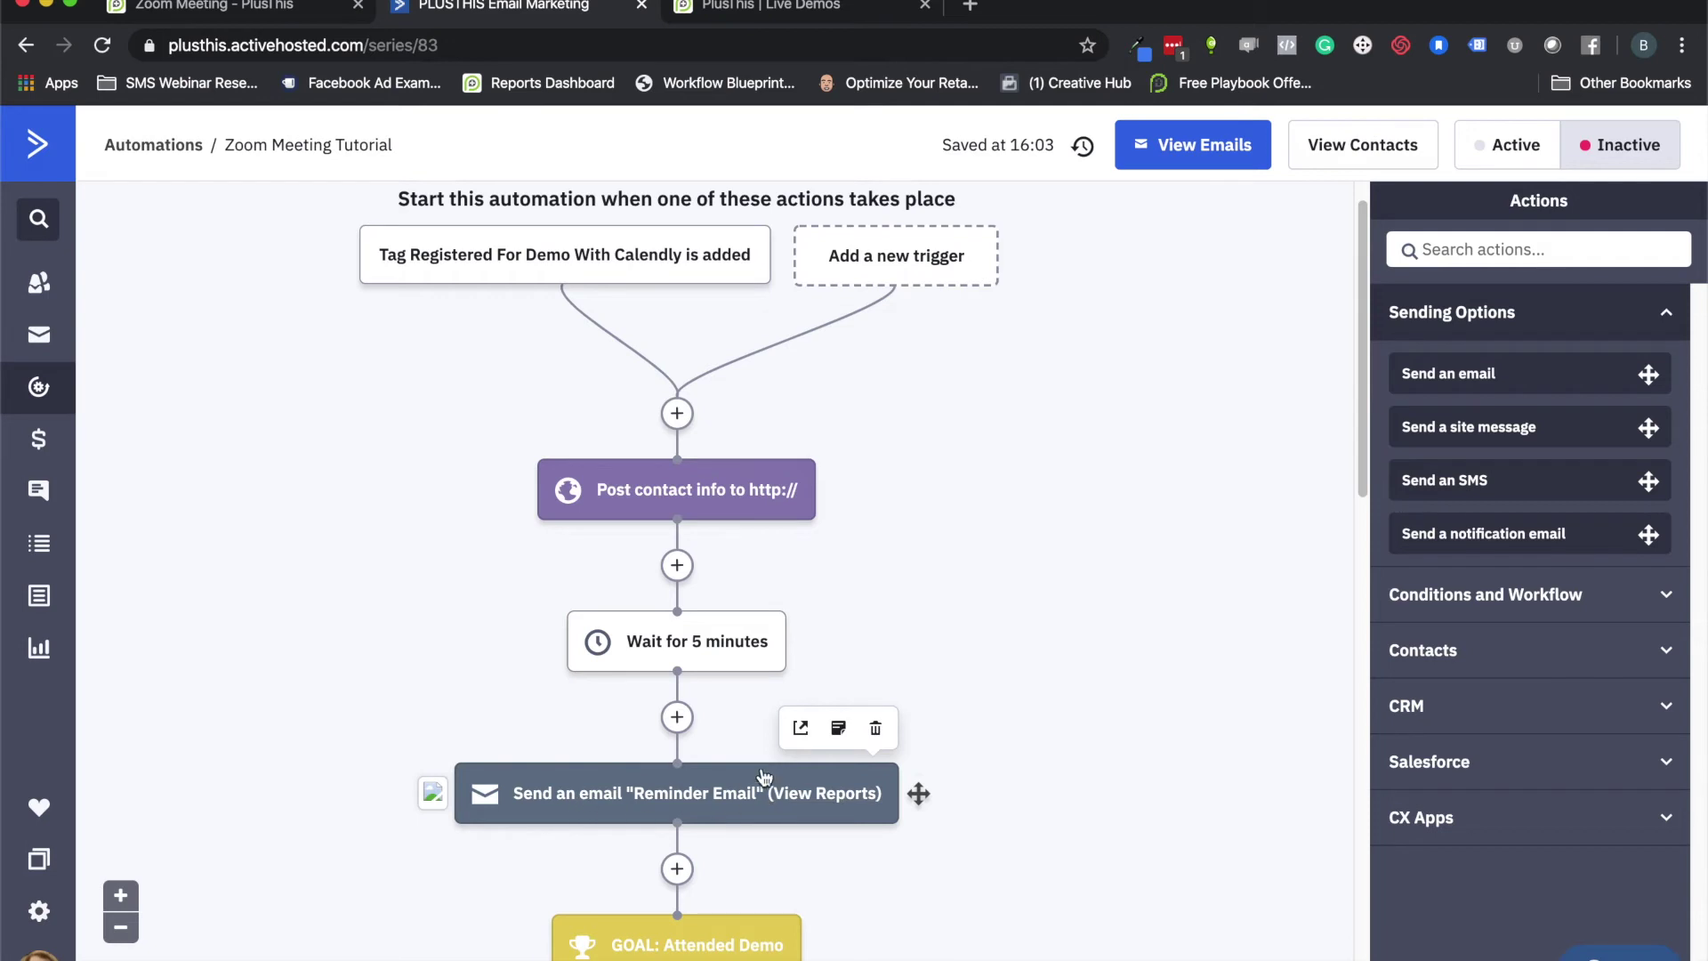
mouse_move(638, 639)
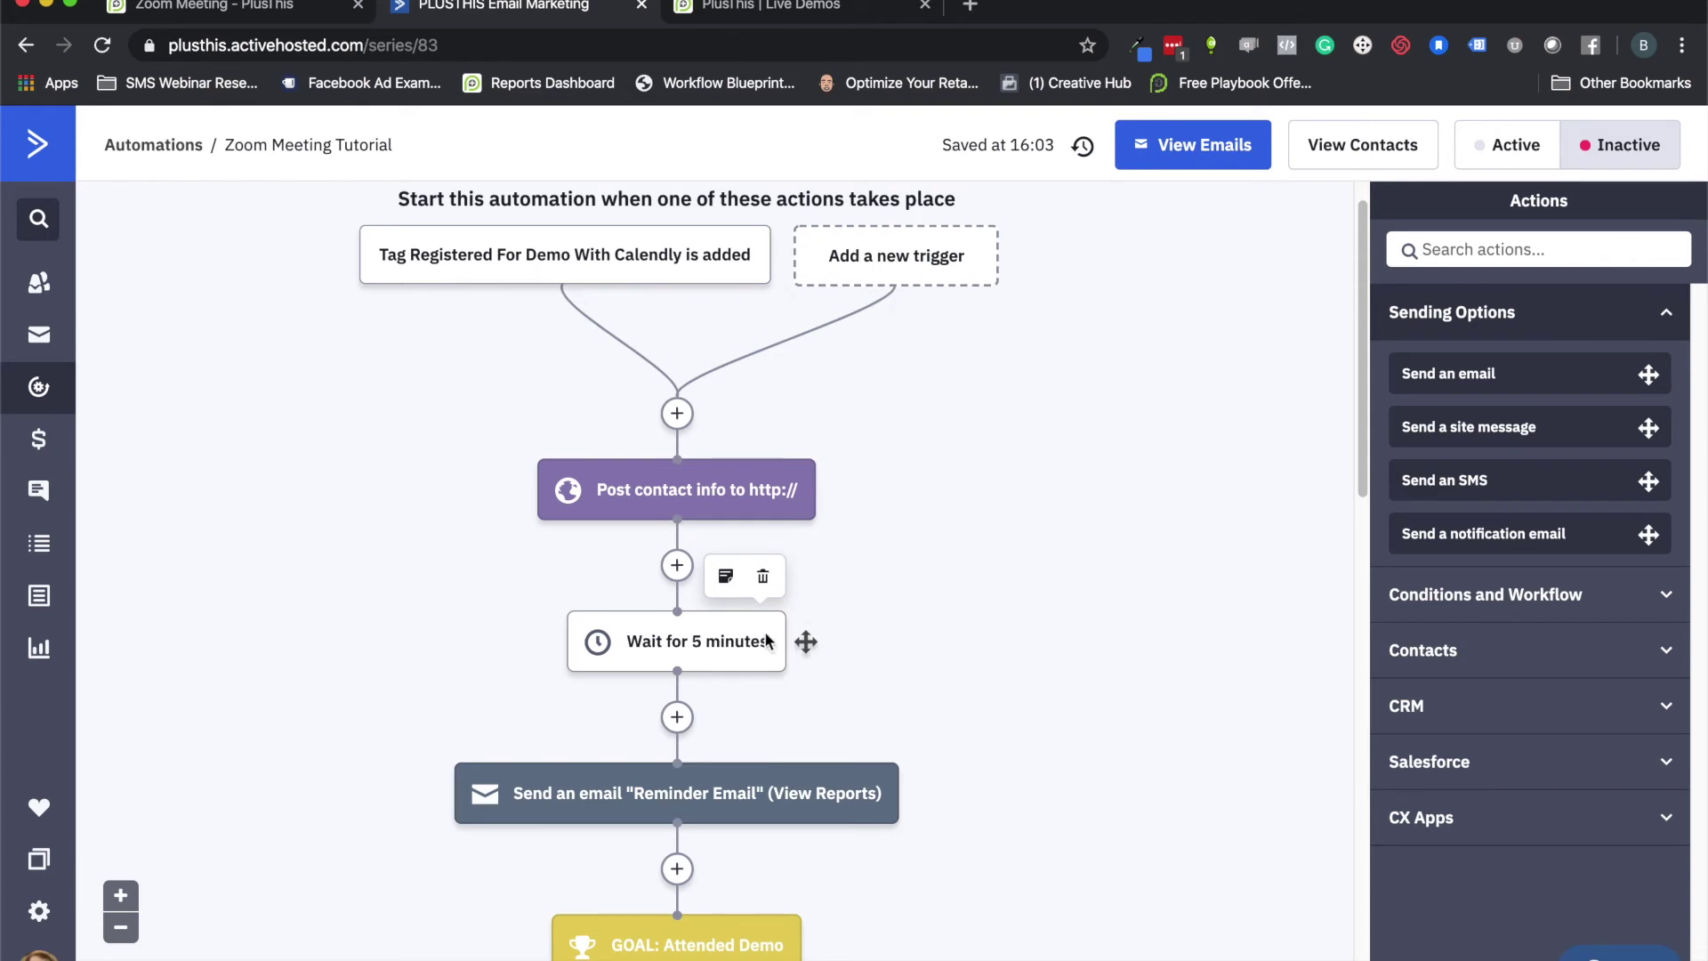
Back in the PlusThis Zoom Meeting form, store the join URL in the Join Link field.
click(273, 12)
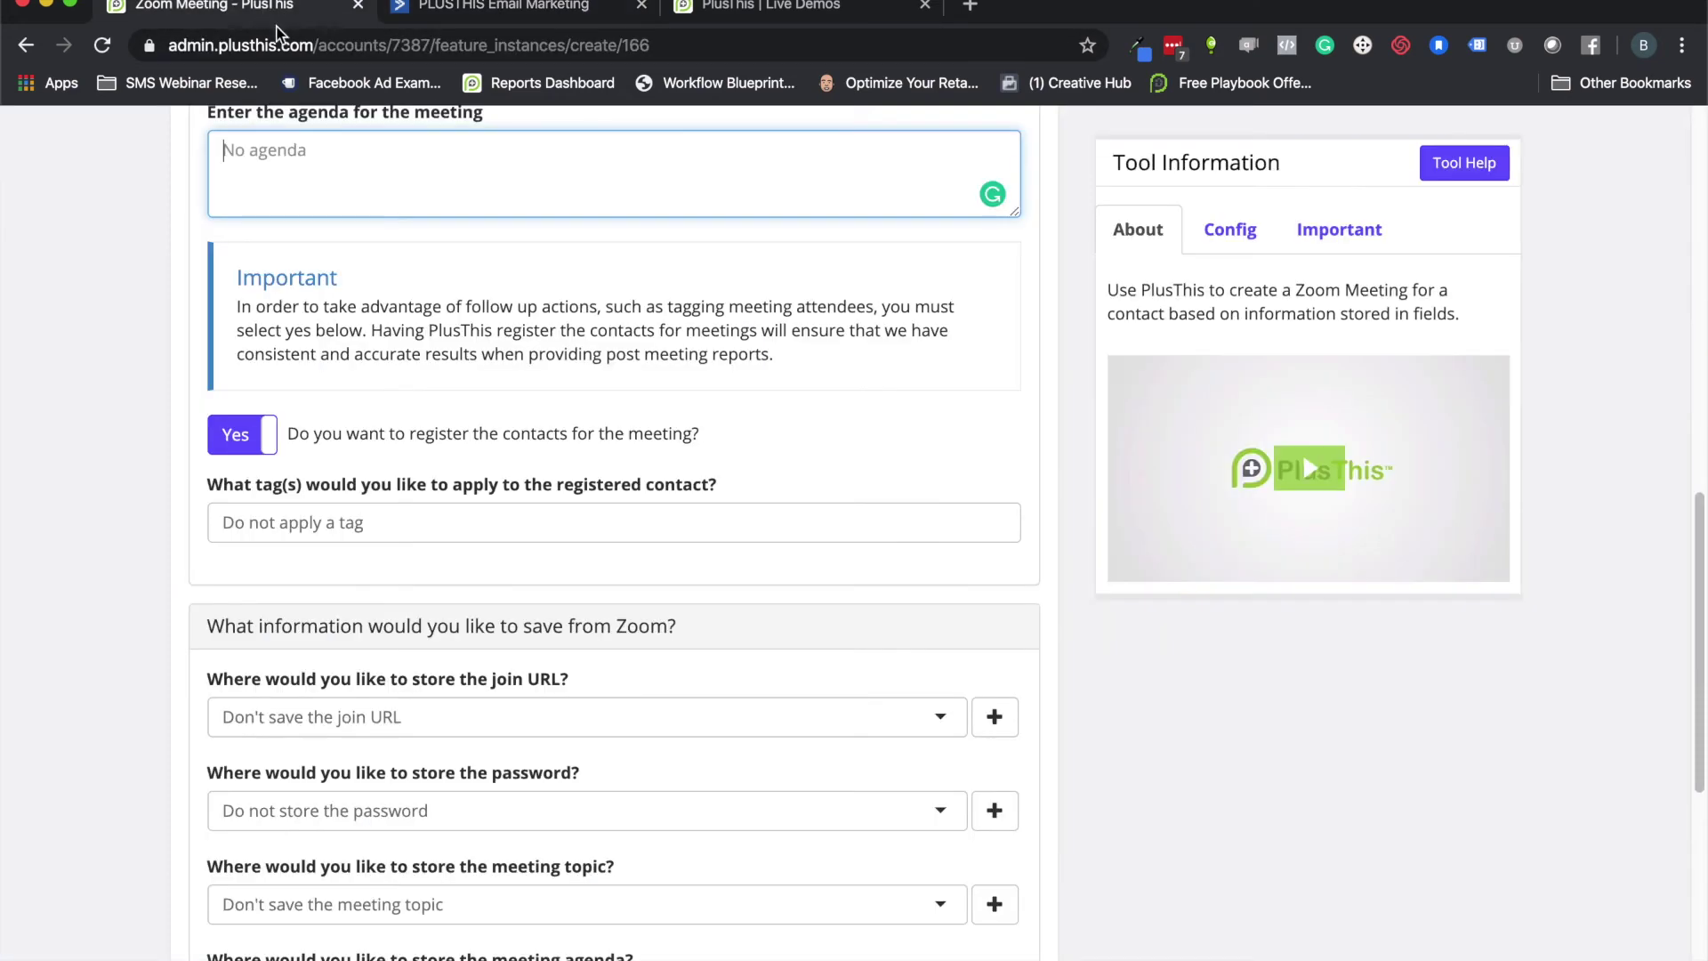
scroll(511, 449, down, 3)
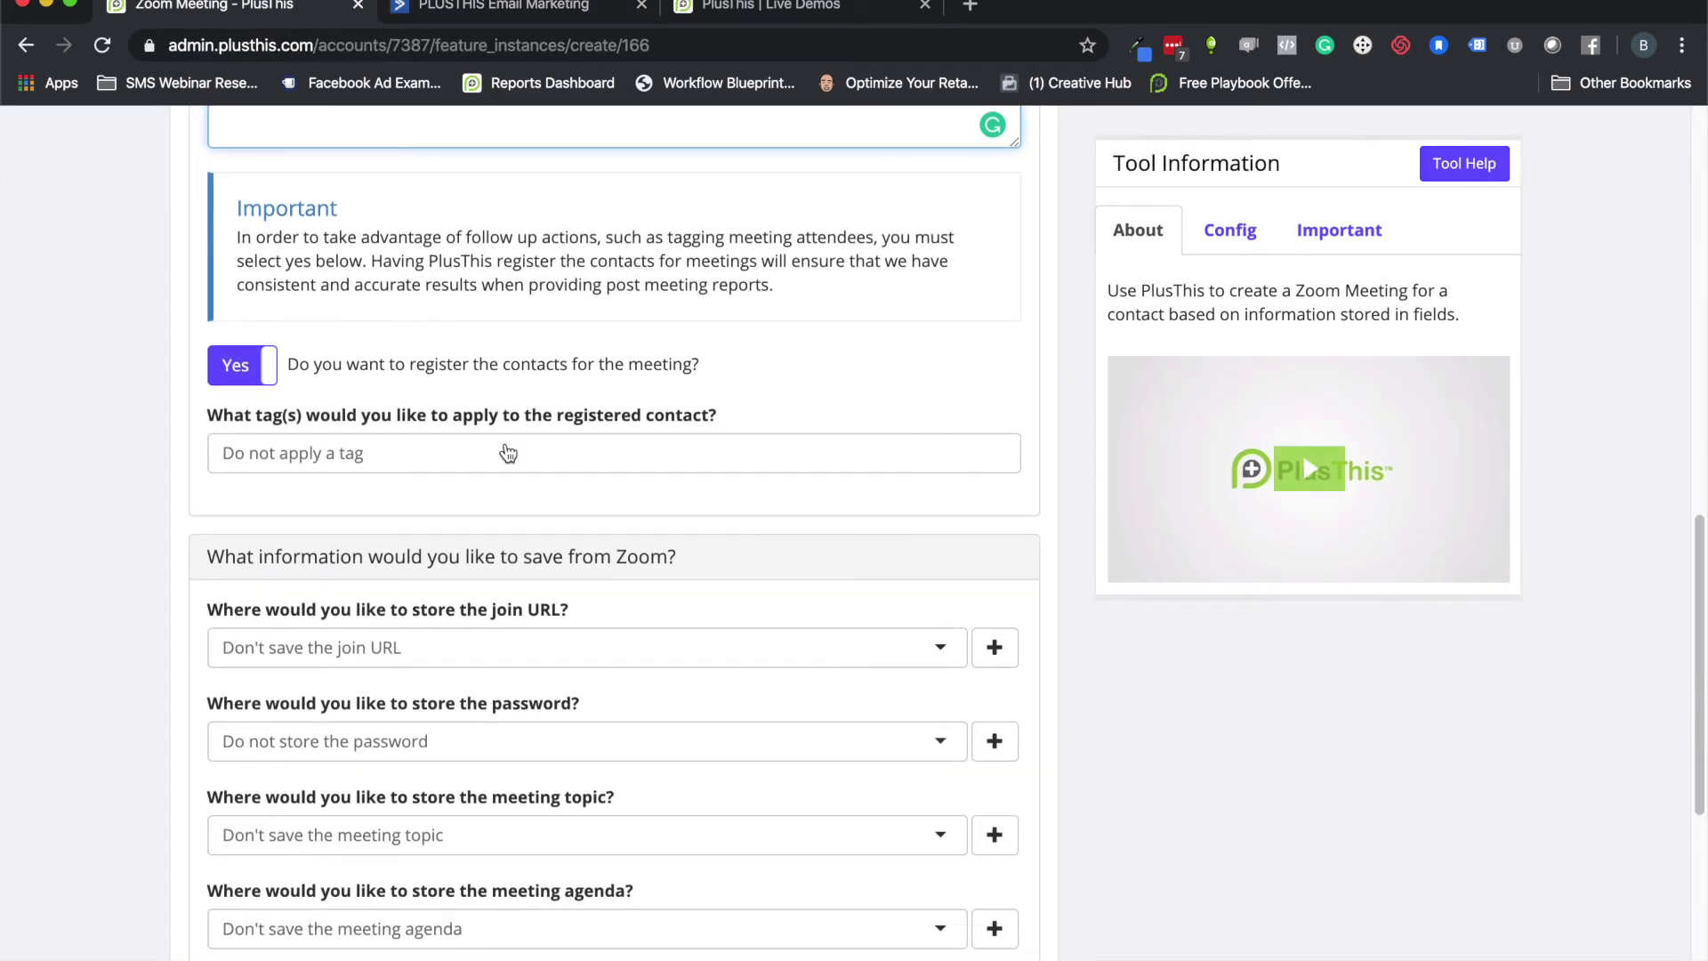
scroll(513, 452, down, 3)
click(363, 440)
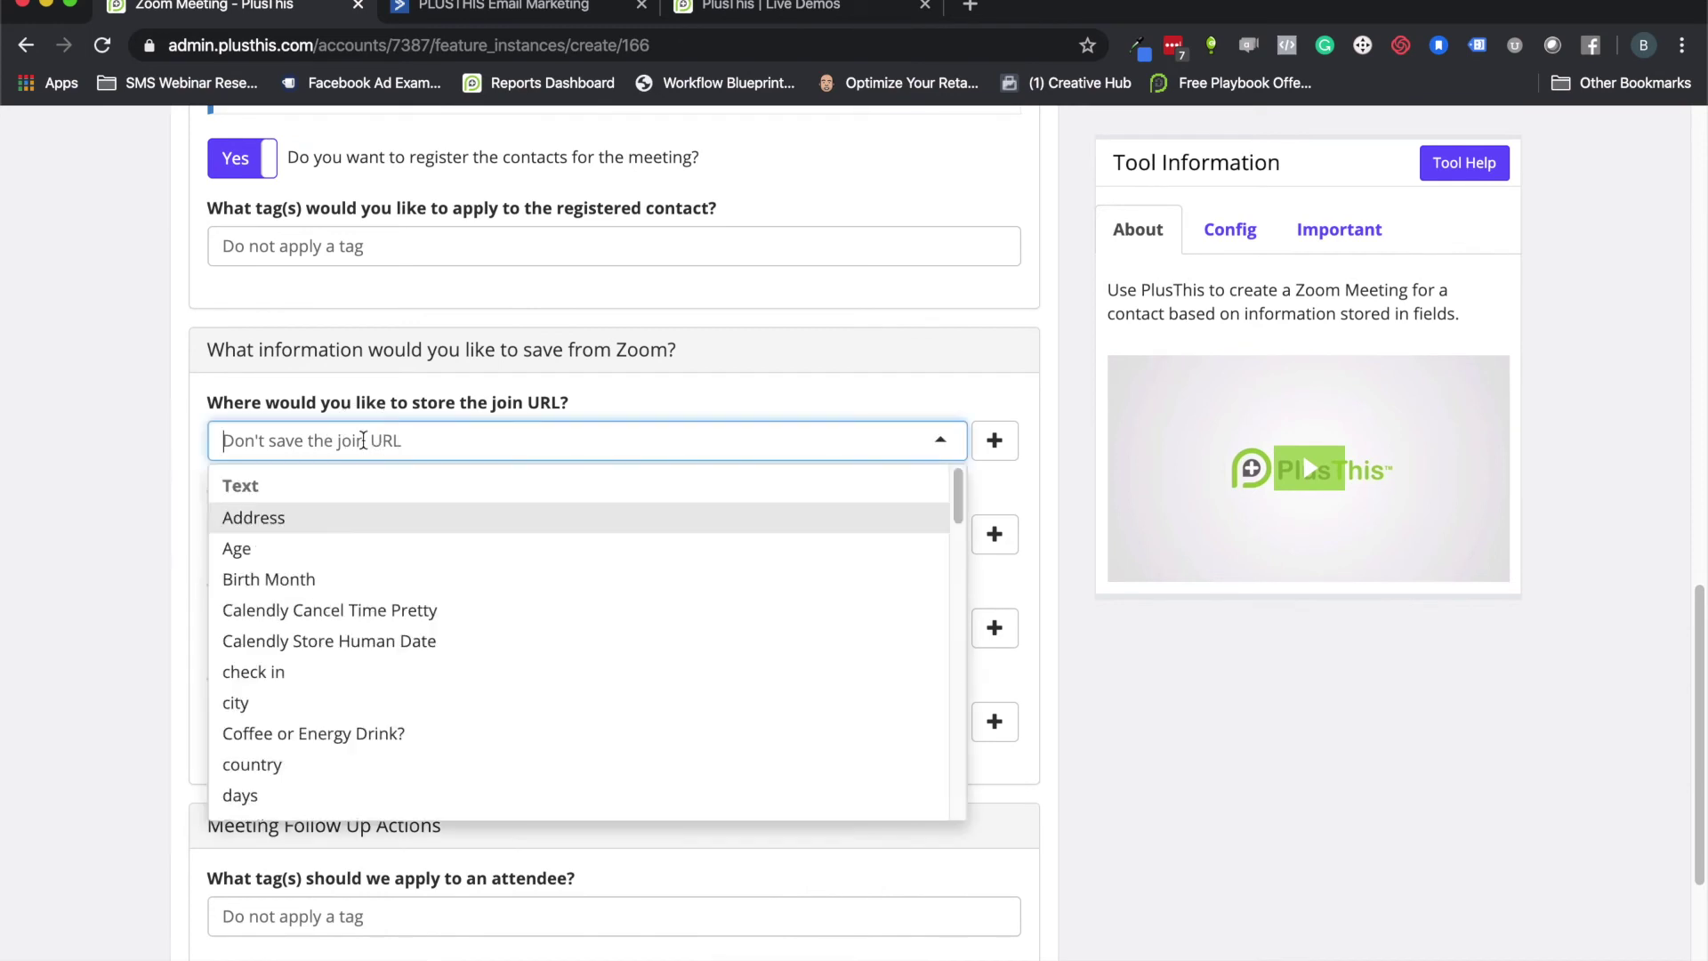
text(join)
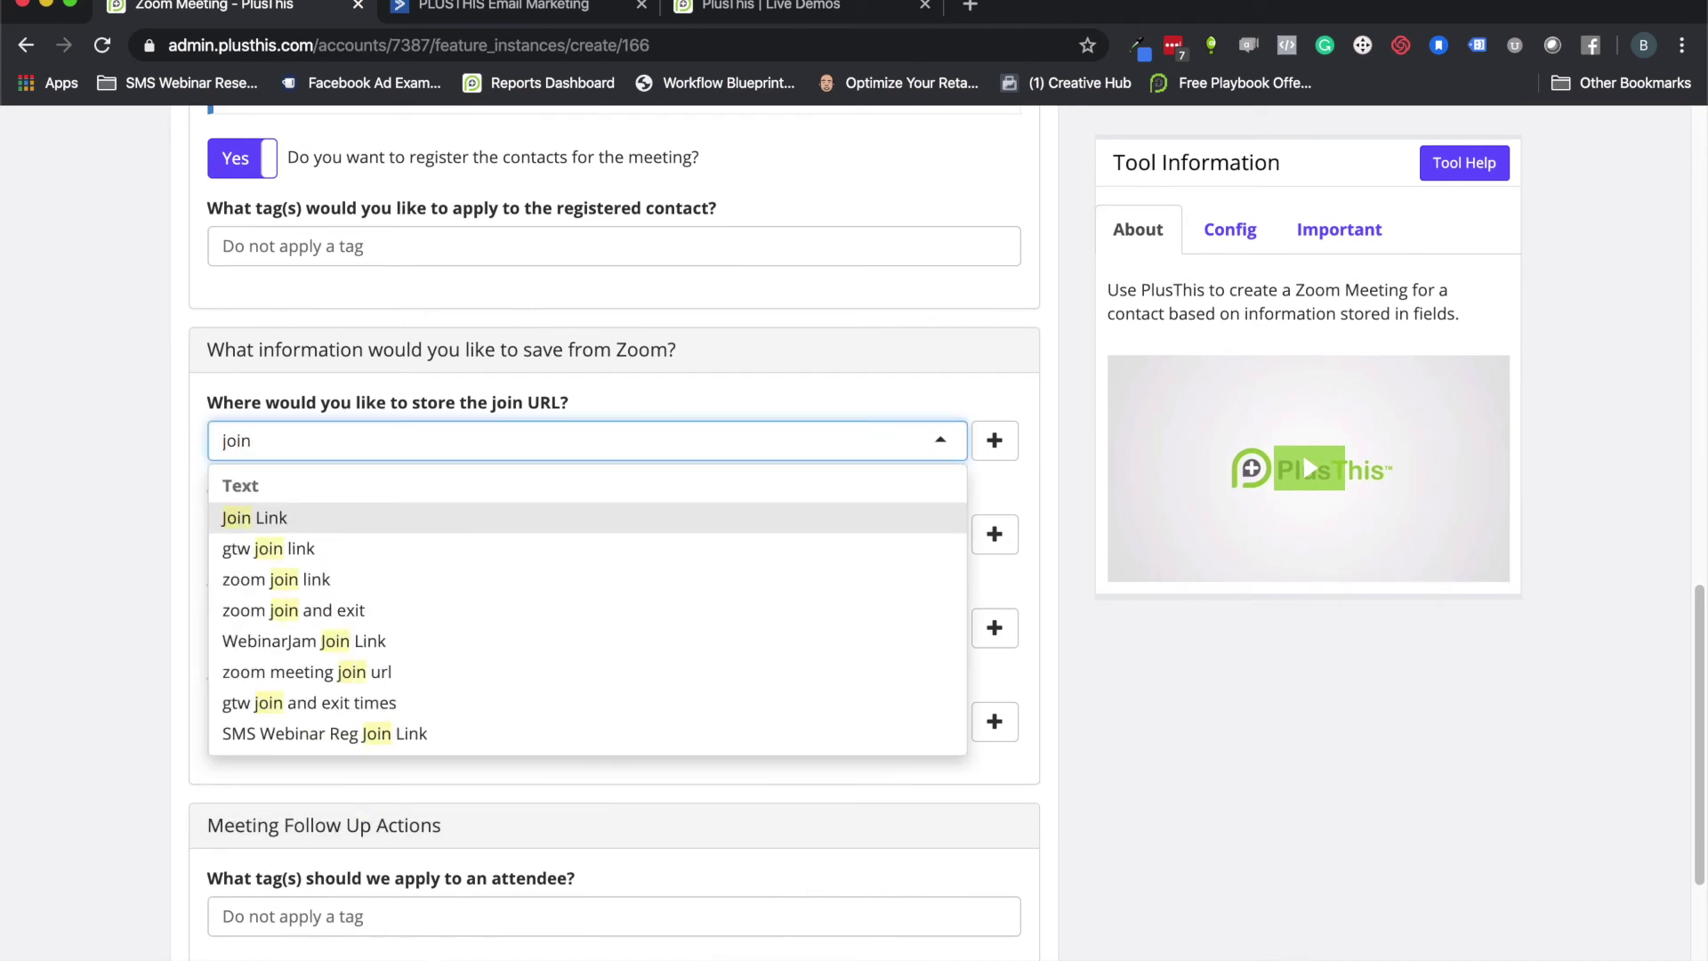
click(275, 520)
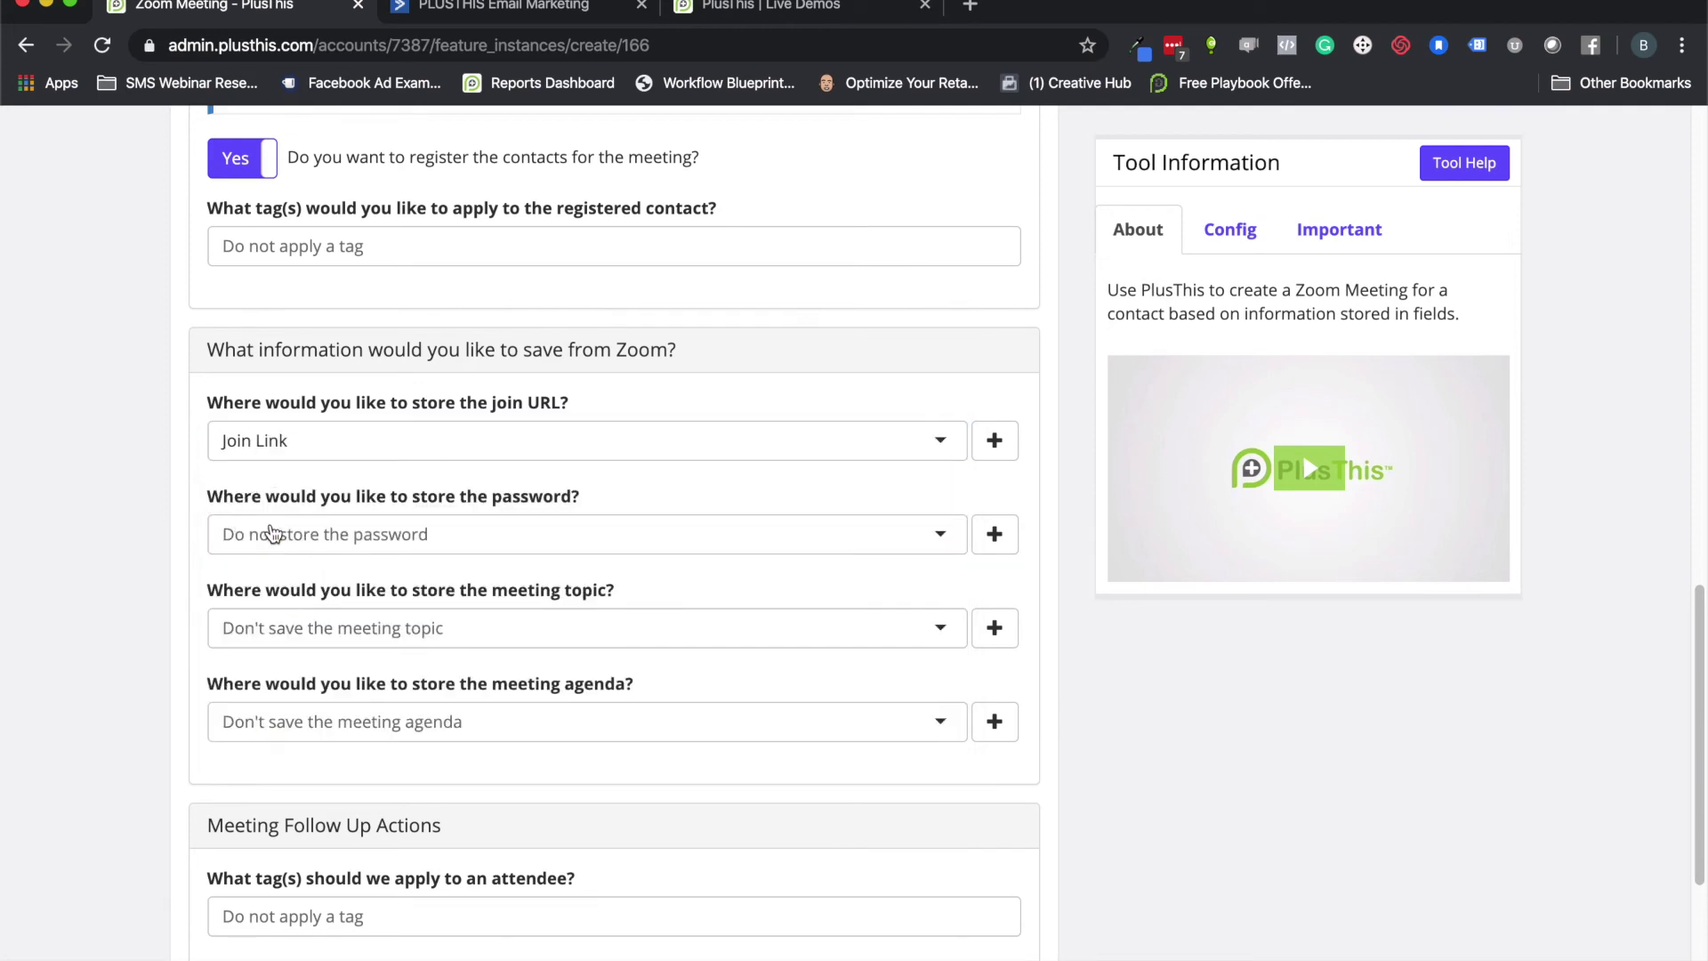
Review the remaining Zoom storage fields and the follow-up tag choices for attendees and non-attendees.
scroll(485, 476, down, 2)
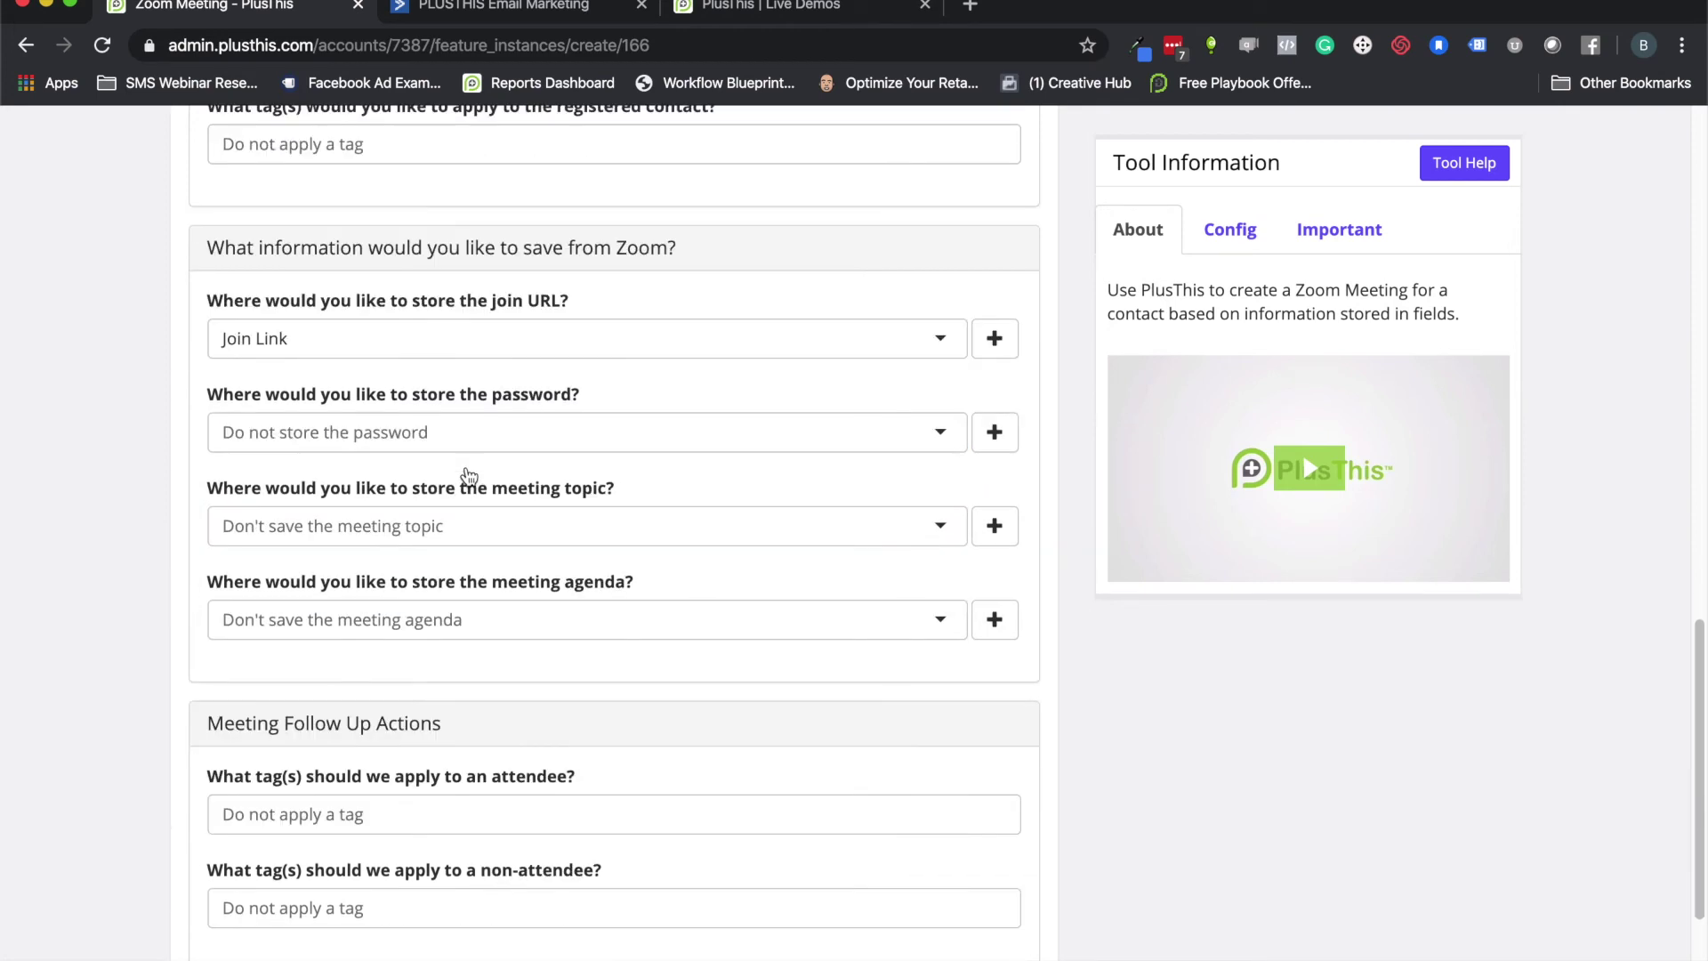
scroll(271, 458, down, 3)
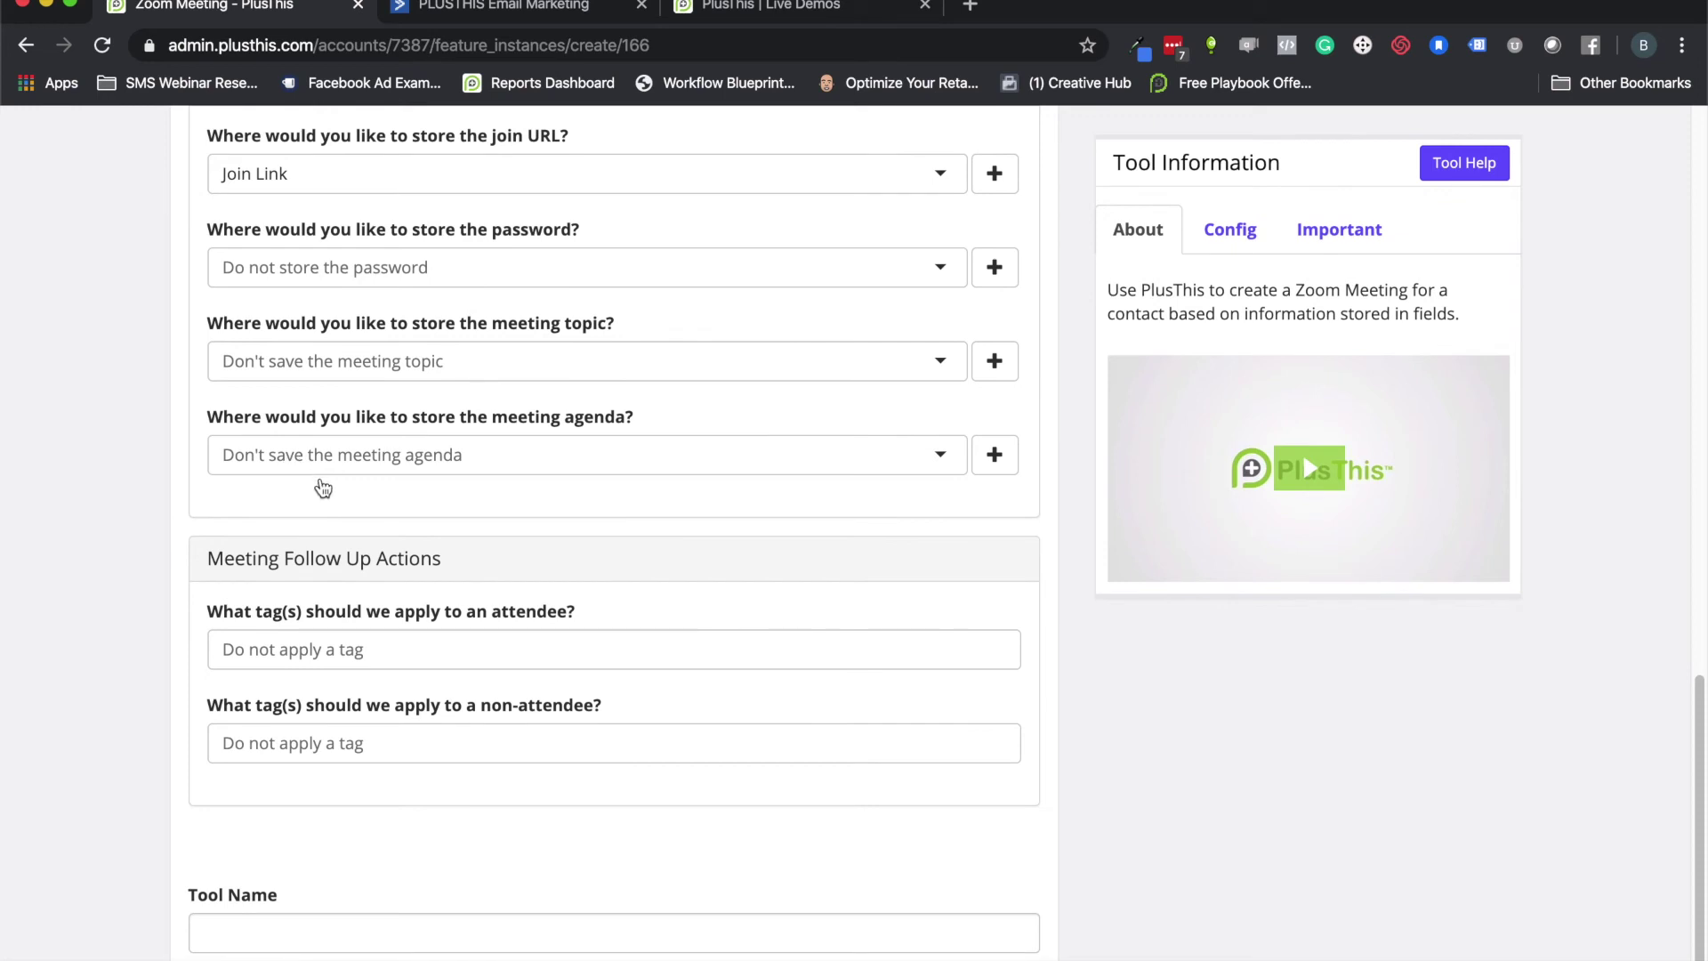
click(296, 649)
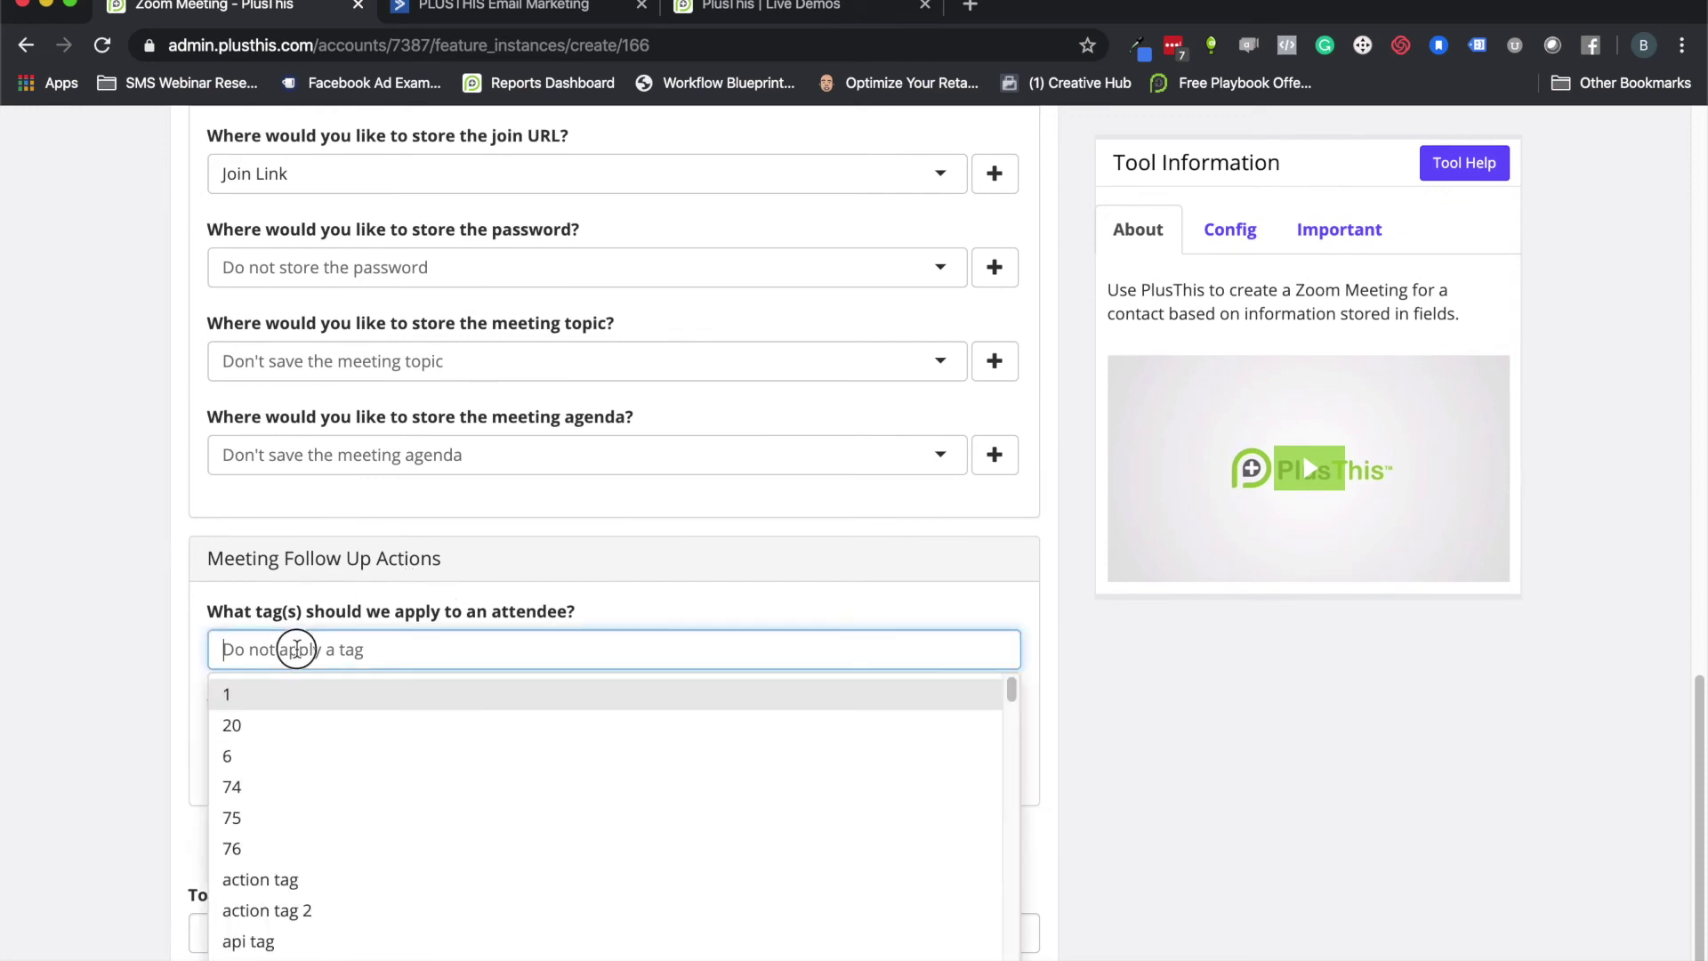
click(148, 611)
click(329, 740)
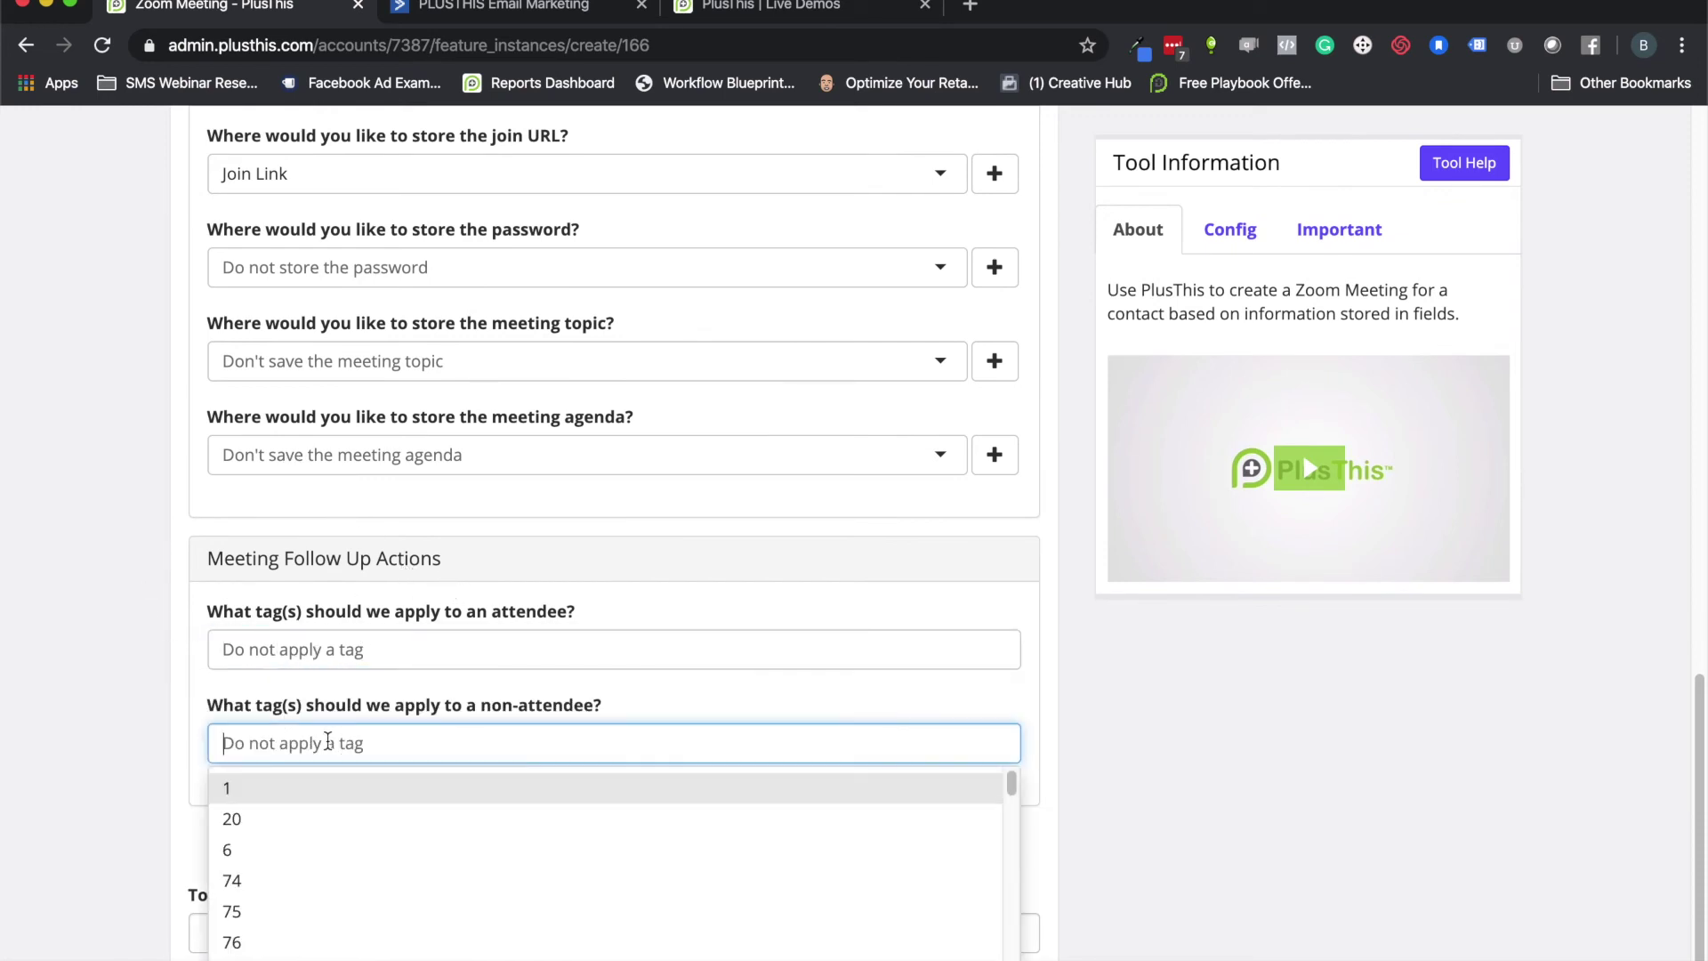
click(143, 717)
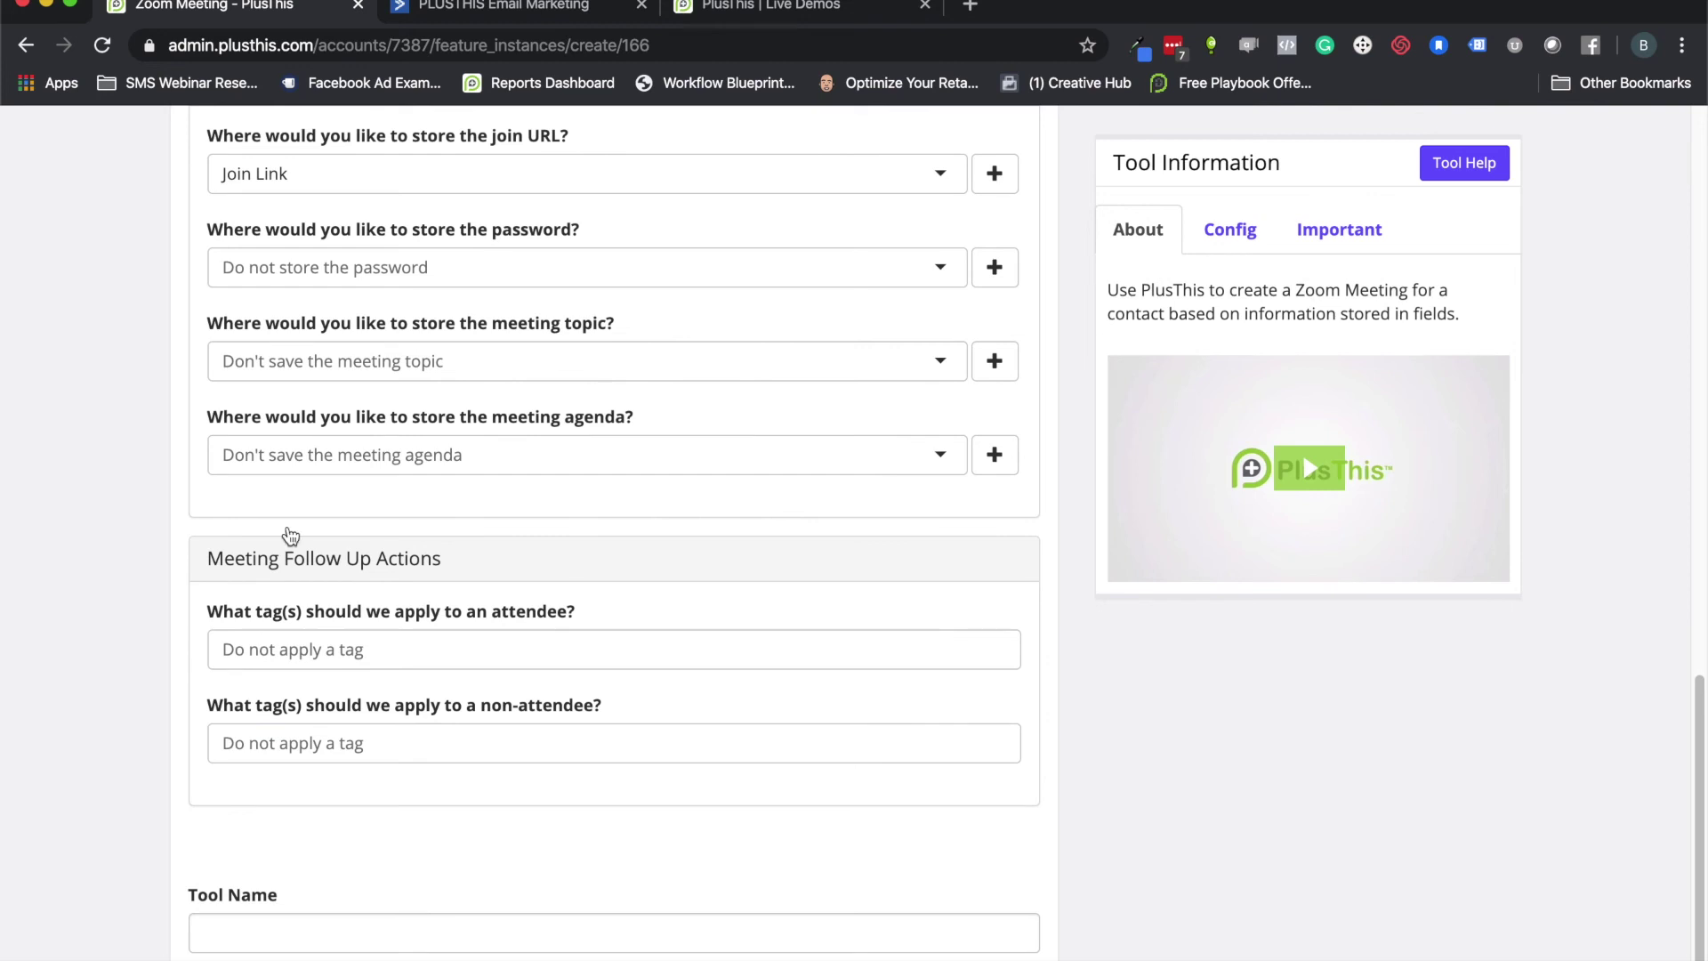
Switch to the ActiveCampaign automation and examine its Attended Demo and Missed Demo goals.
click(463, 13)
scroll(413, 491, down, 3)
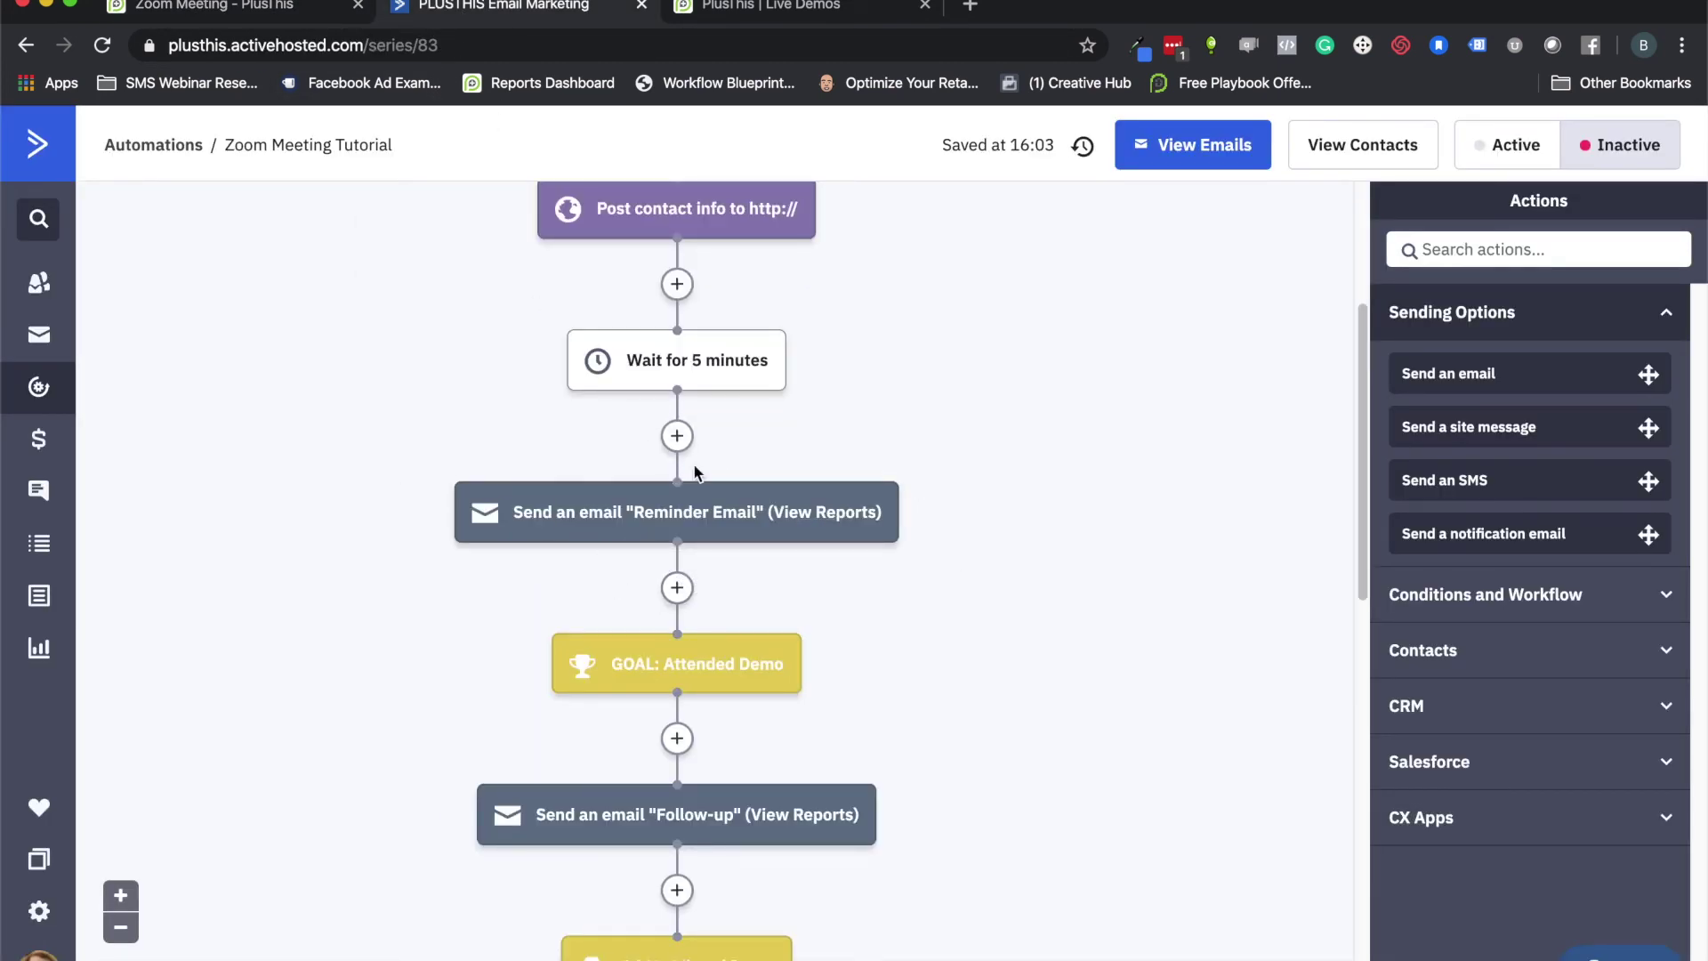
scroll(722, 534, down, 1)
scroll(723, 534, down, 2)
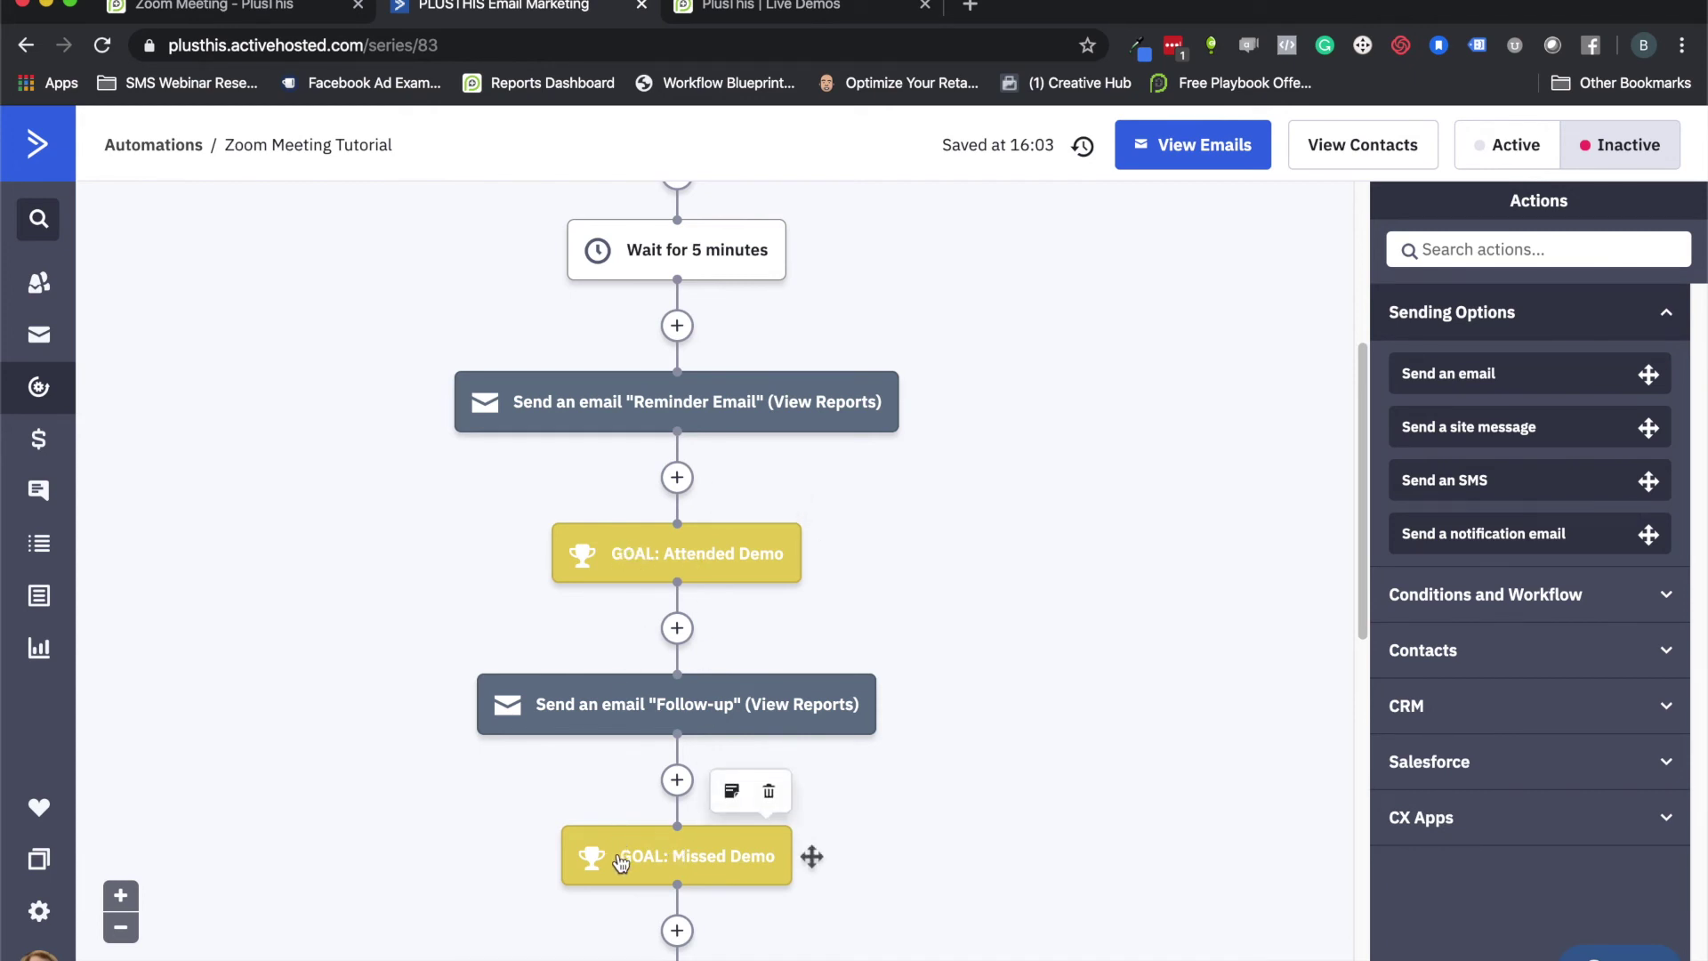
Back in the PlusThis Zoom Meeting form, choose the existing attended tag for meeting attendees.
click(230, 18)
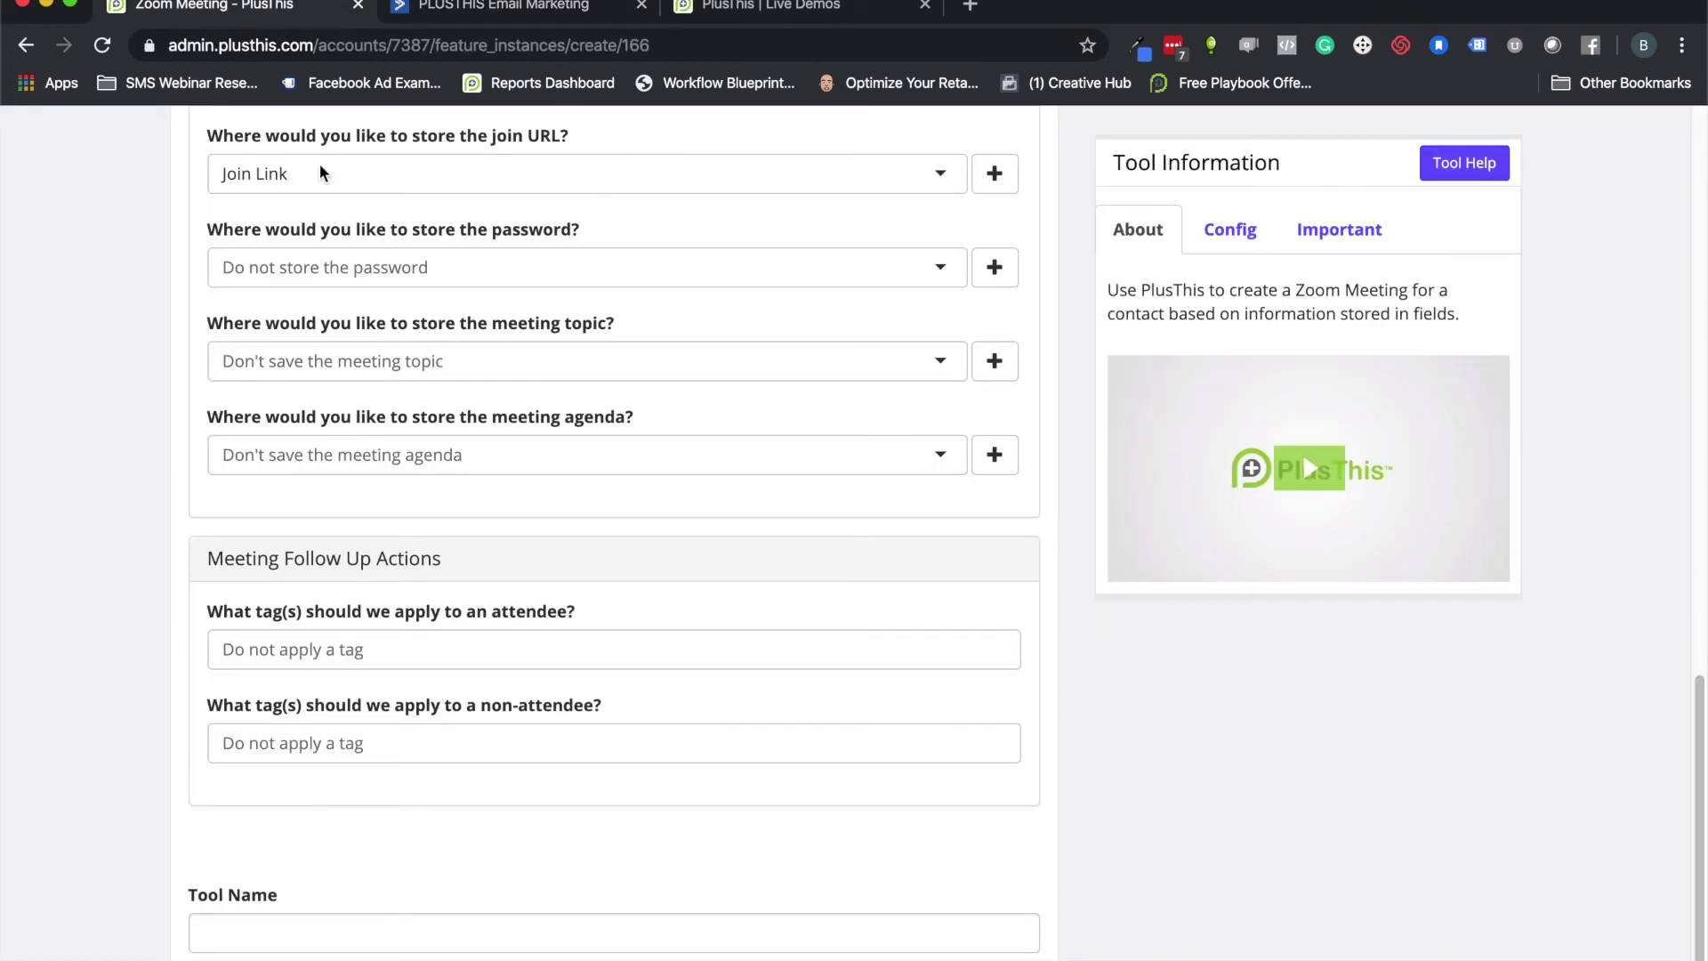
click(399, 634)
text(attne)
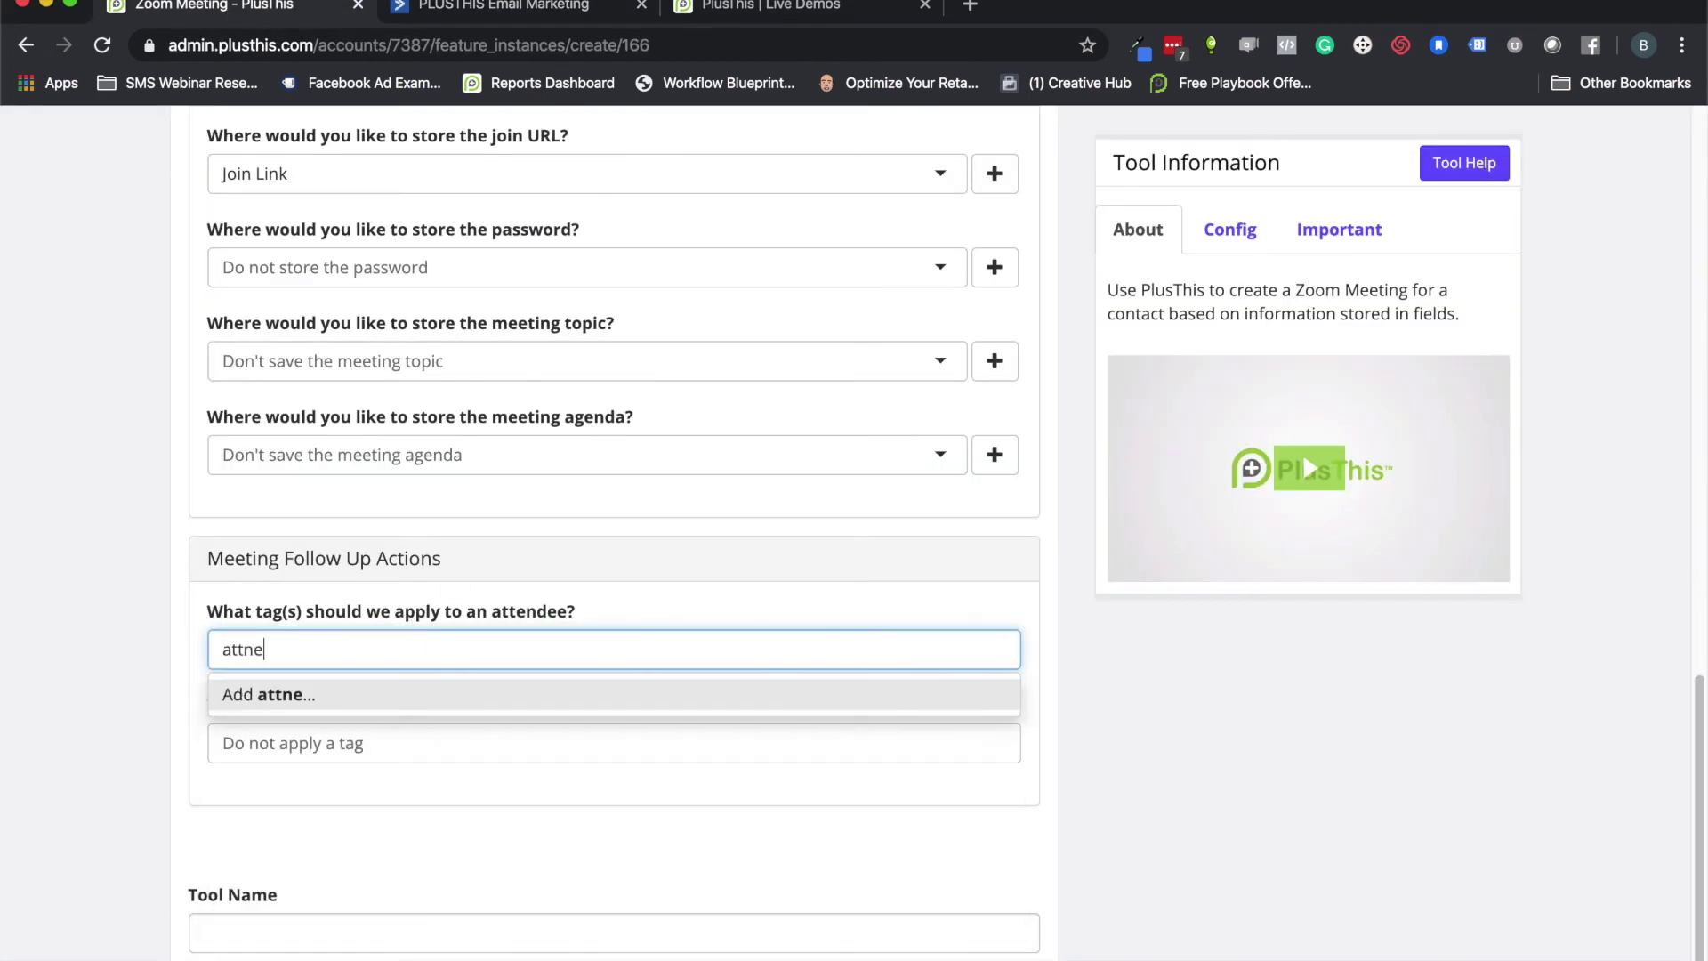
key(BackSpace)
key(BackSpace)
text(ended)
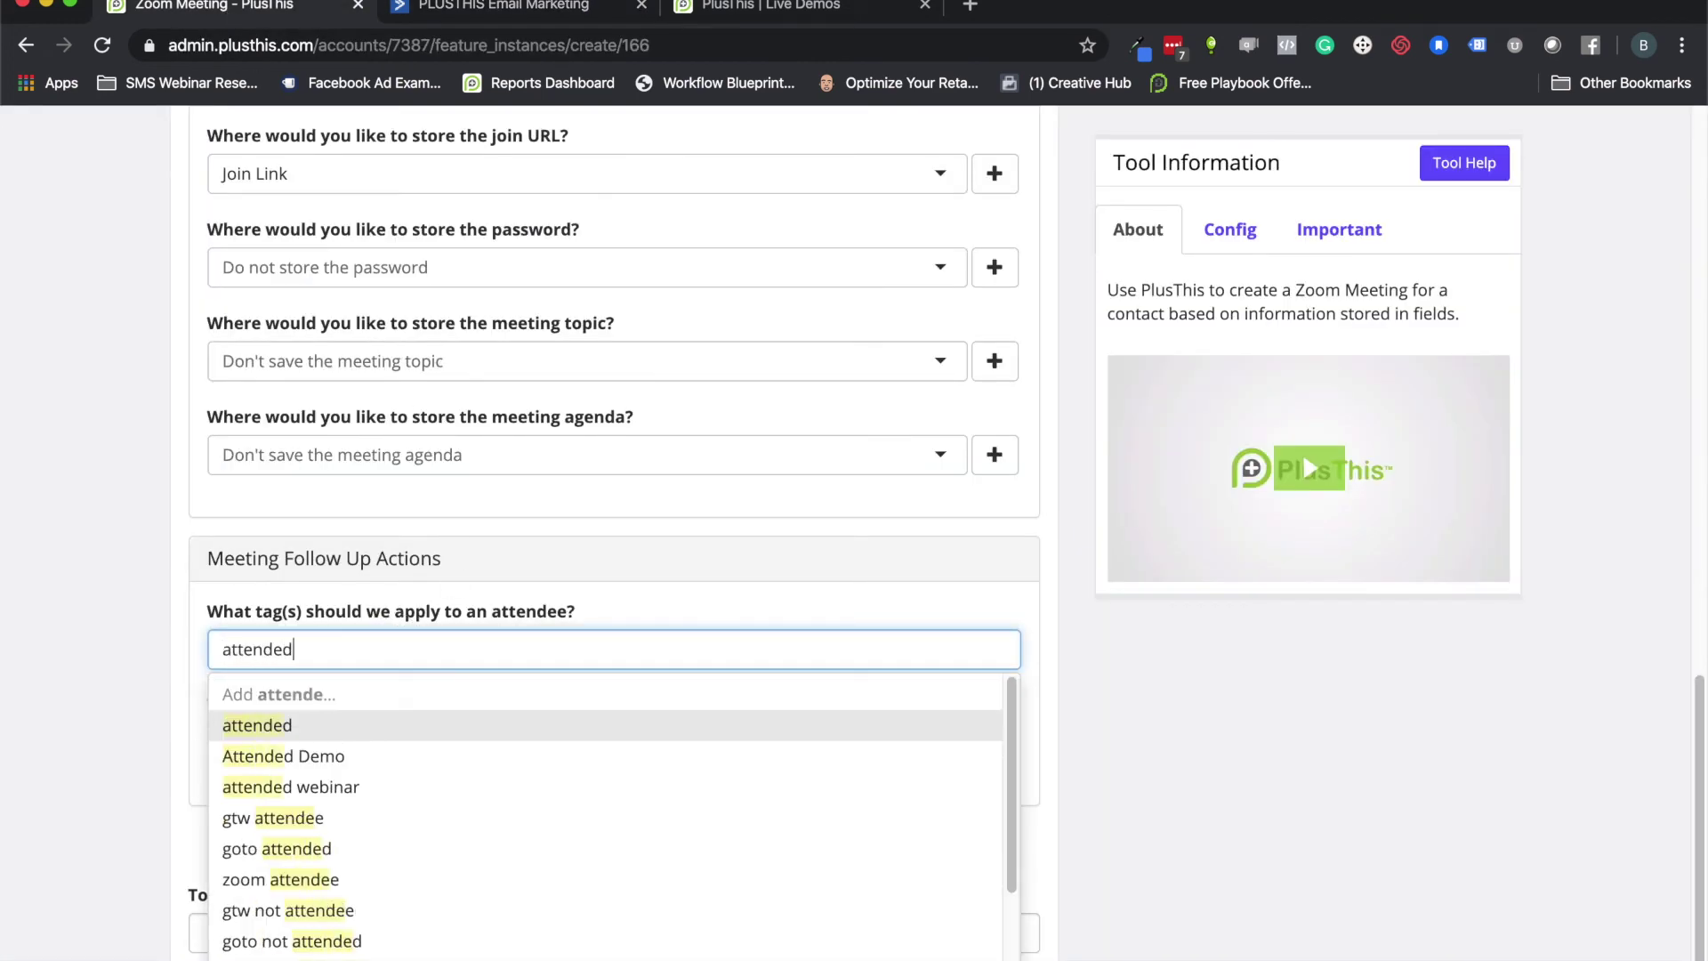
click(324, 726)
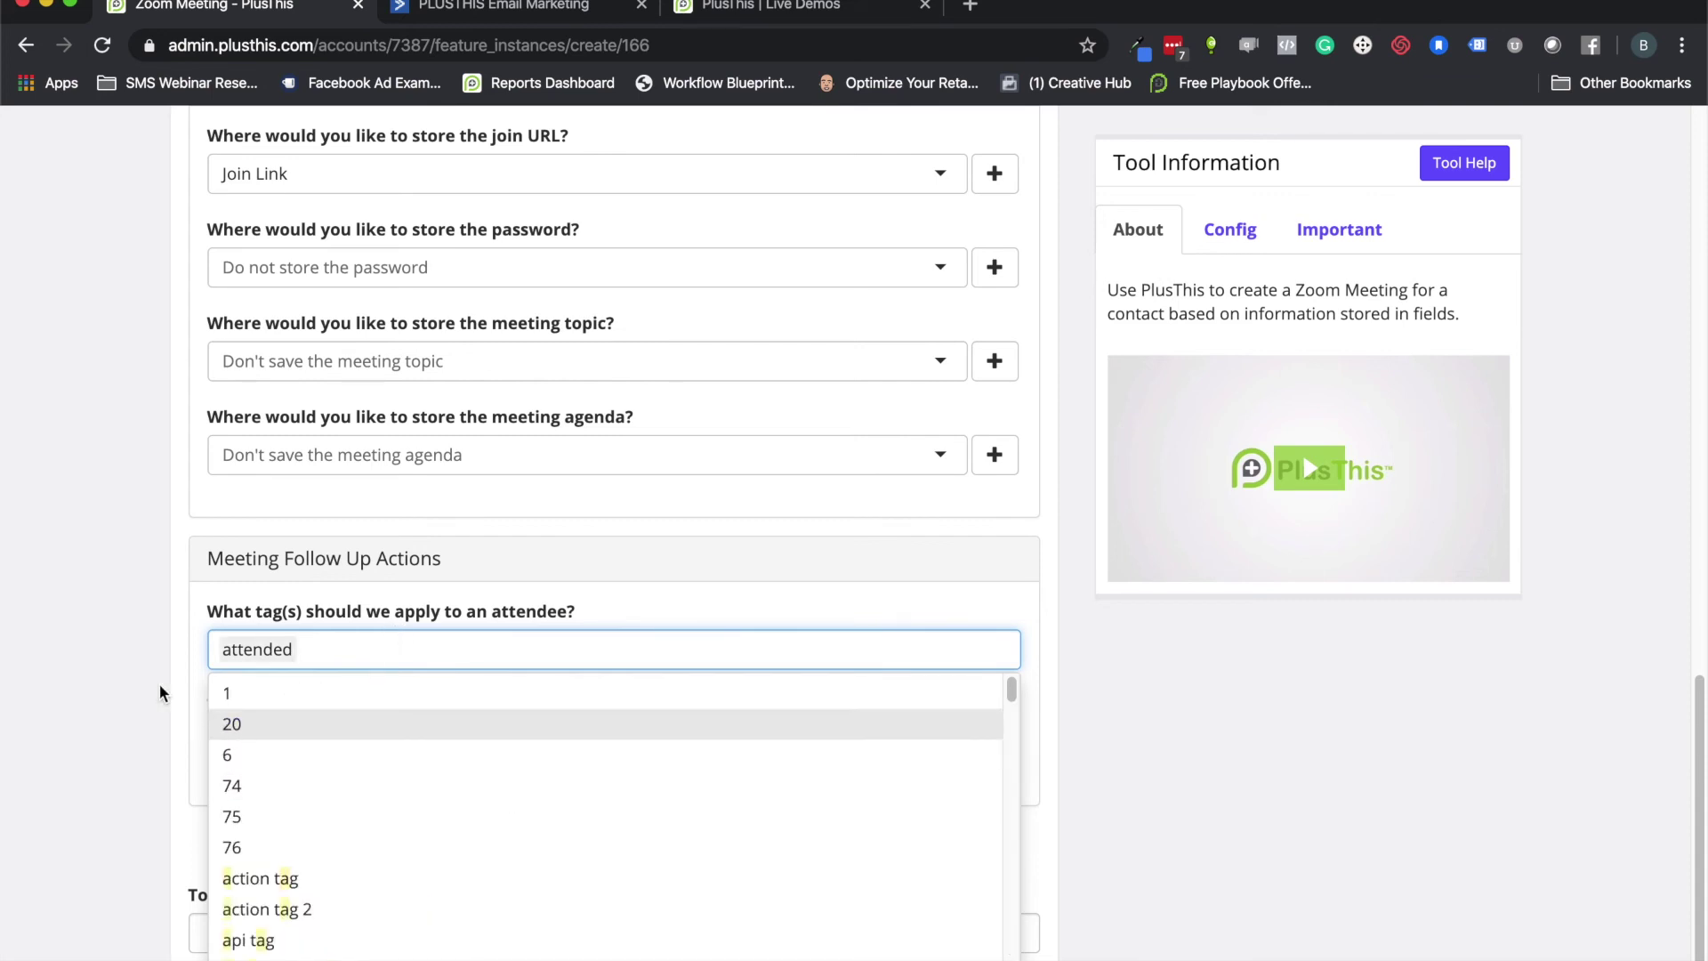
click(117, 658)
Choose the Missed Demo tag for non-attendees, and compare the tags with the goals in the ActiveCampaign automation.
click(250, 734)
text(missed)
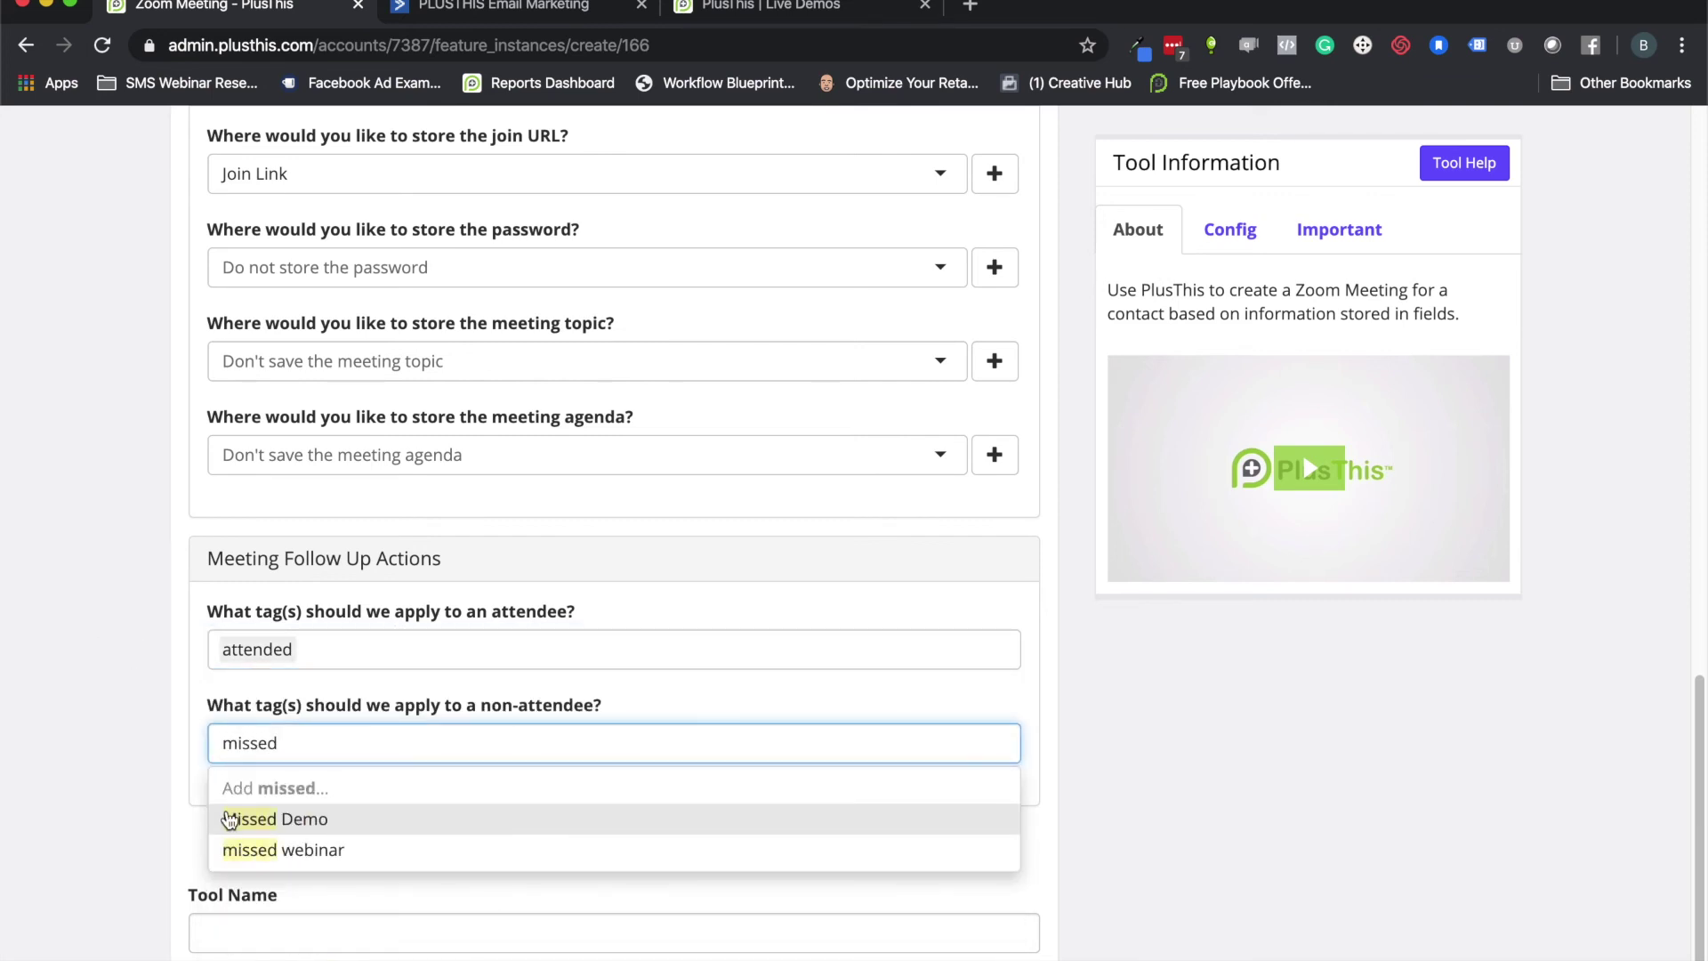
click(230, 819)
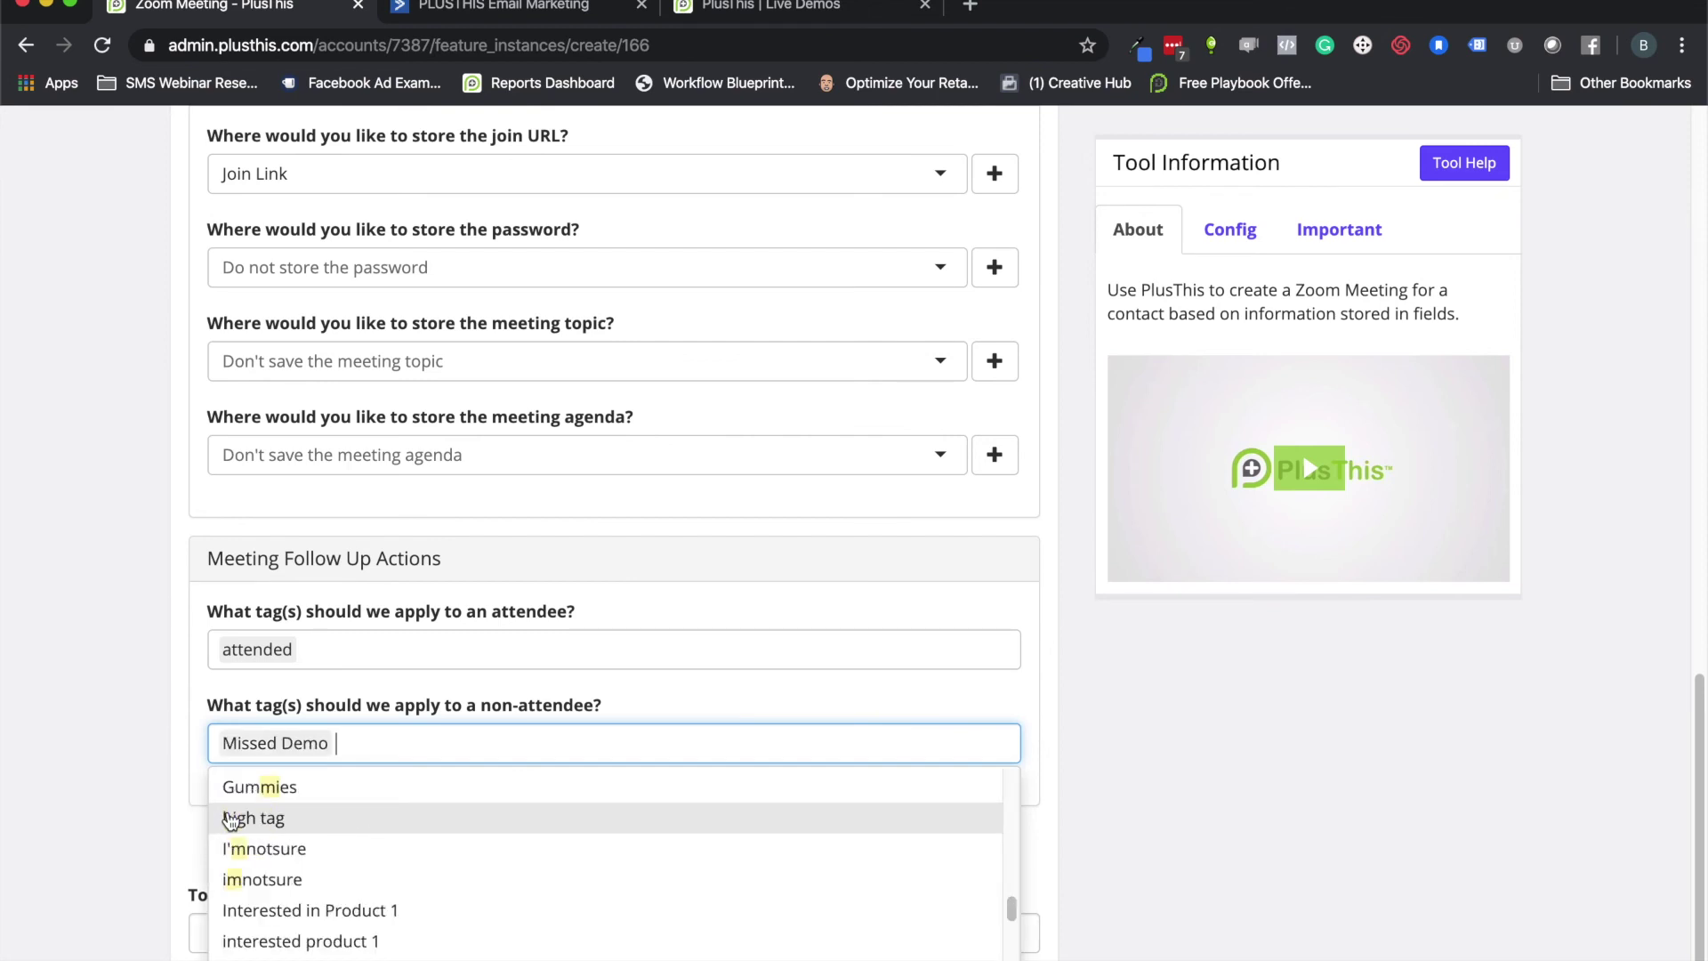
click(125, 731)
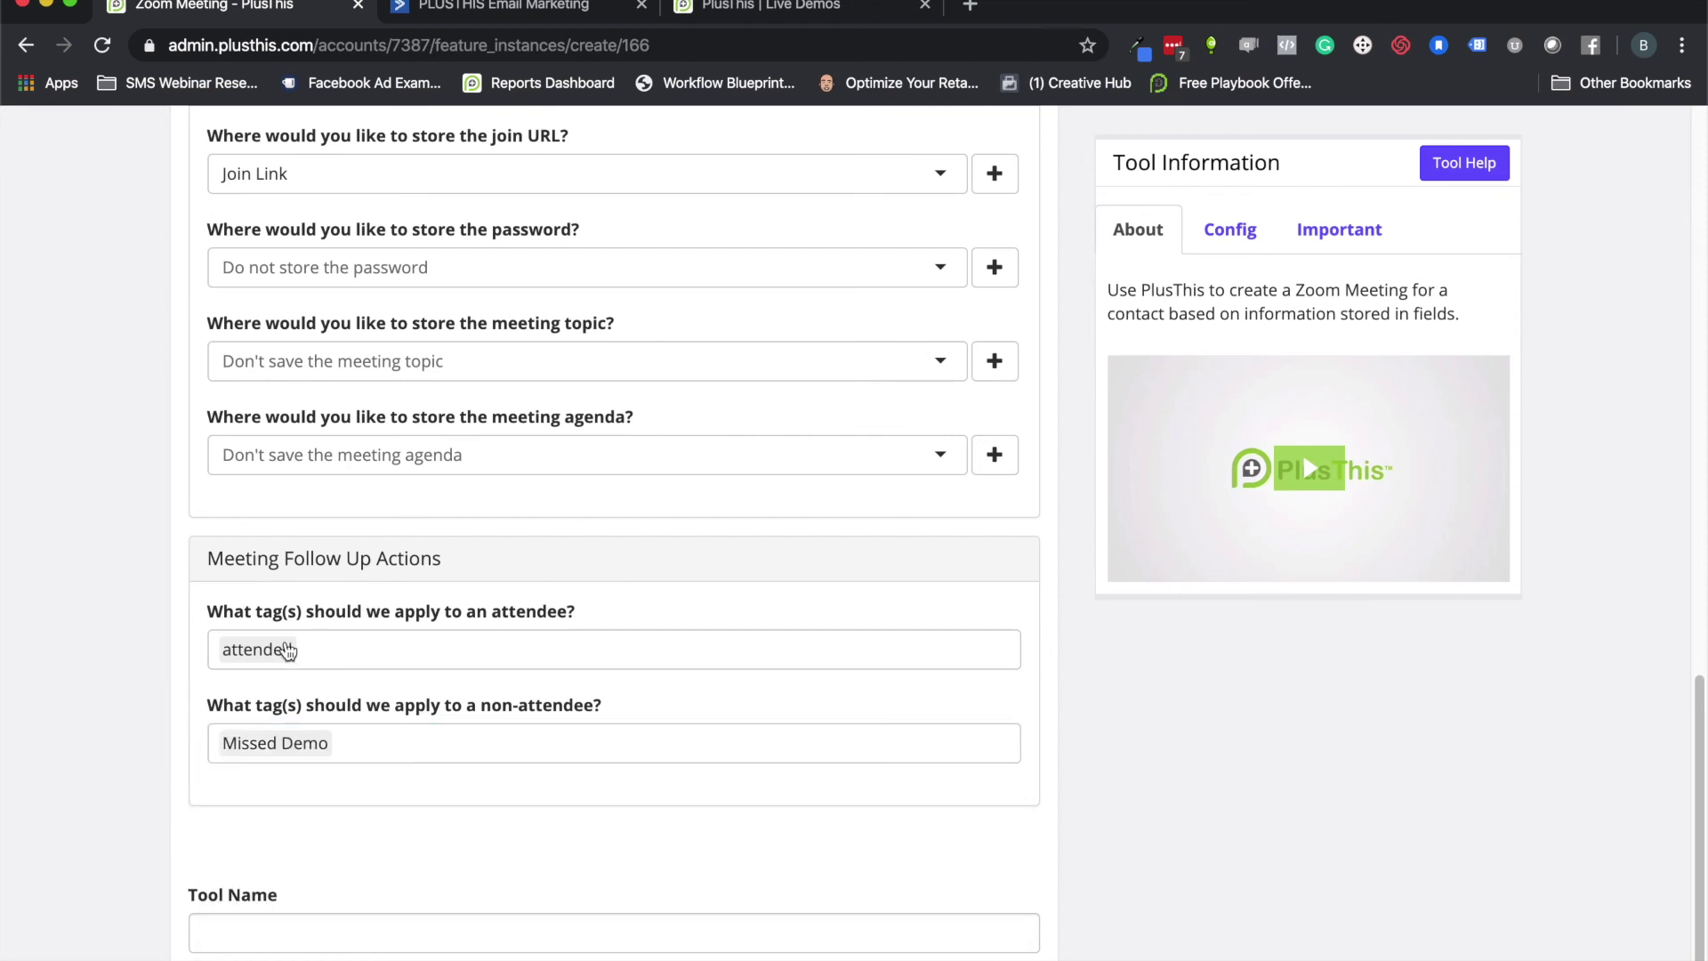
click(549, 7)
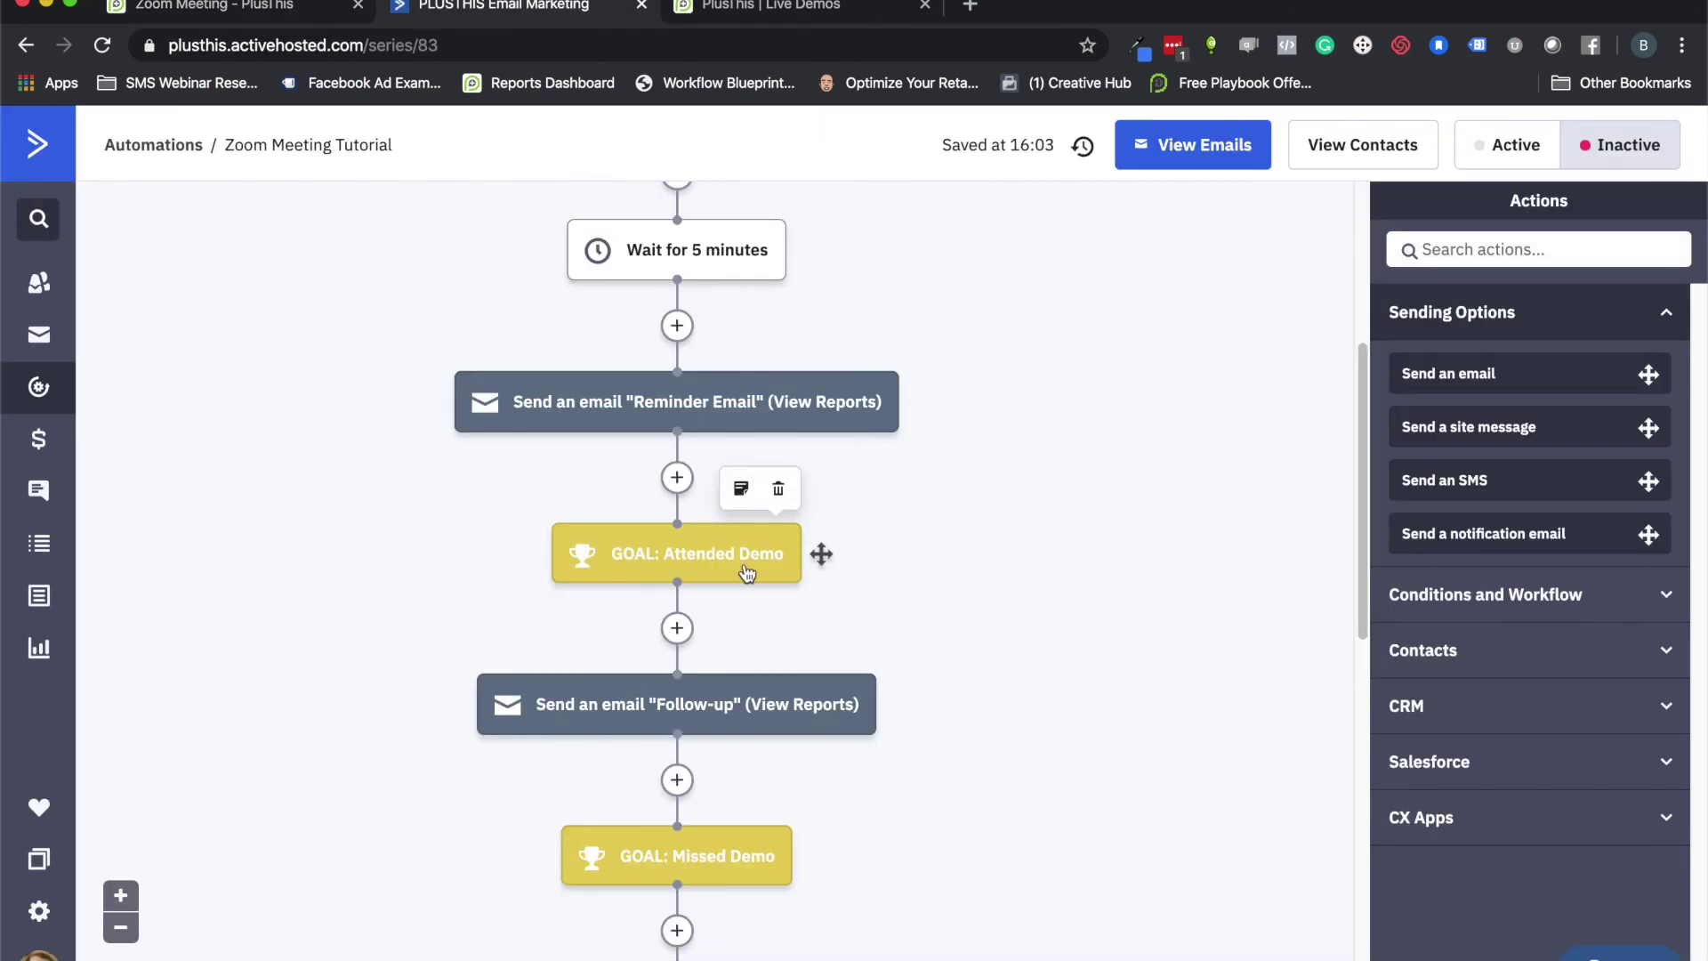
click(174, 7)
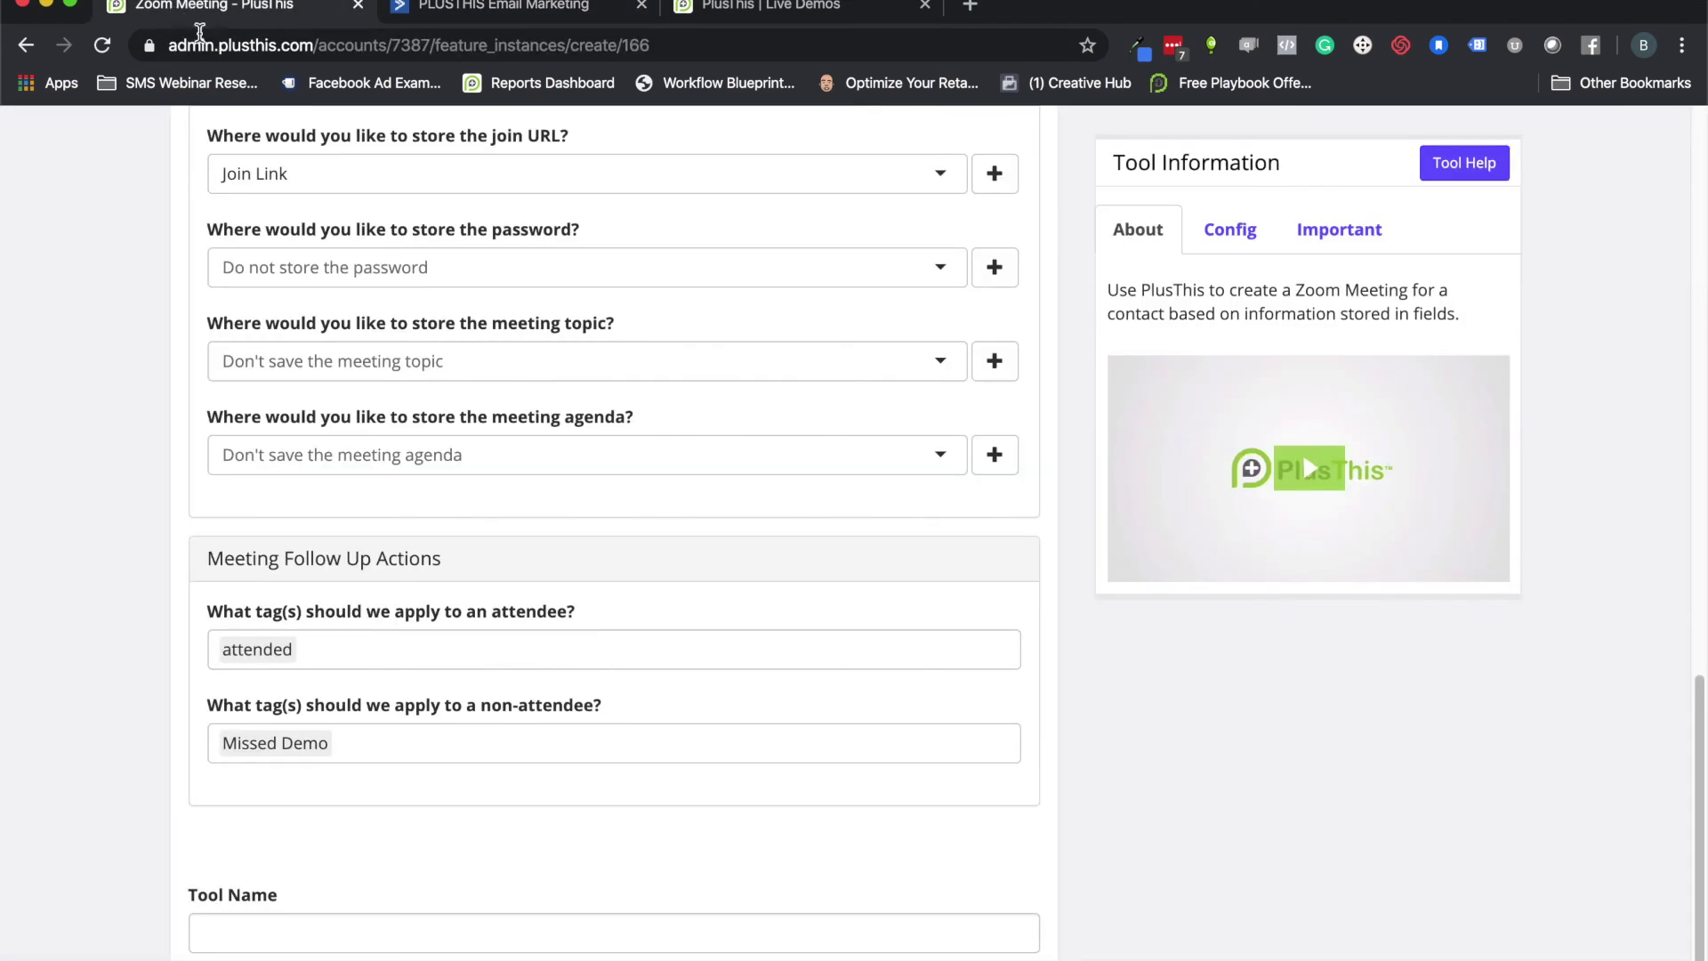
Name the tool Zoom Meeting and save it.
click(280, 917)
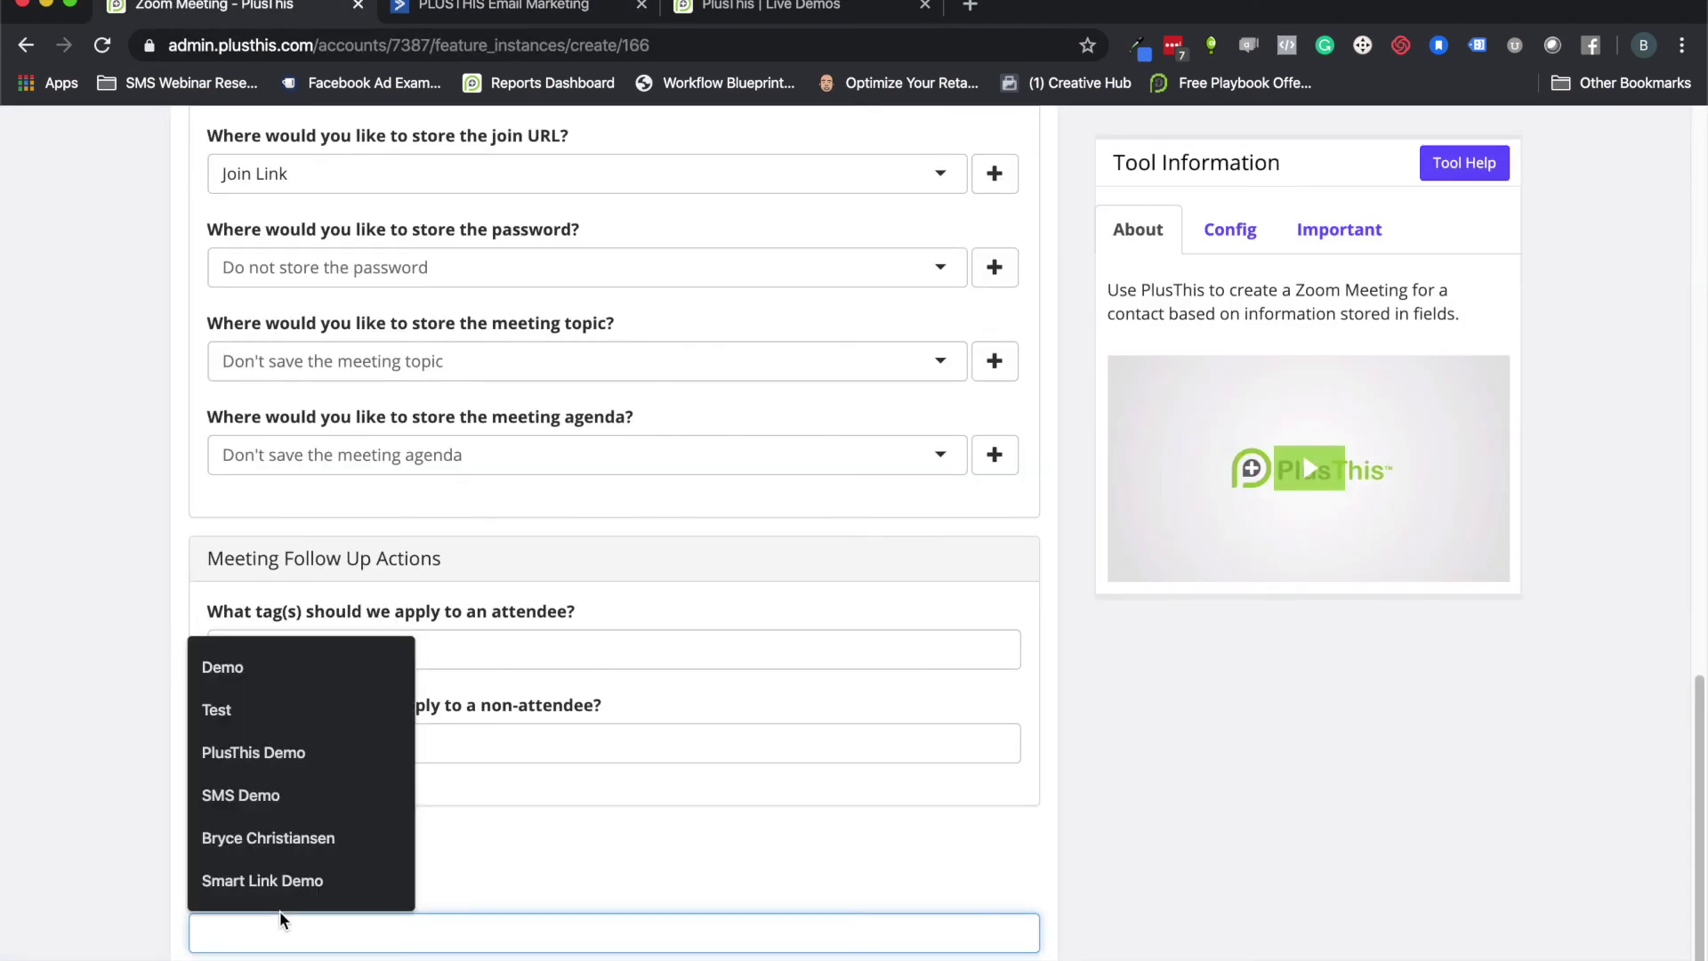
text(Zoom Meeting)
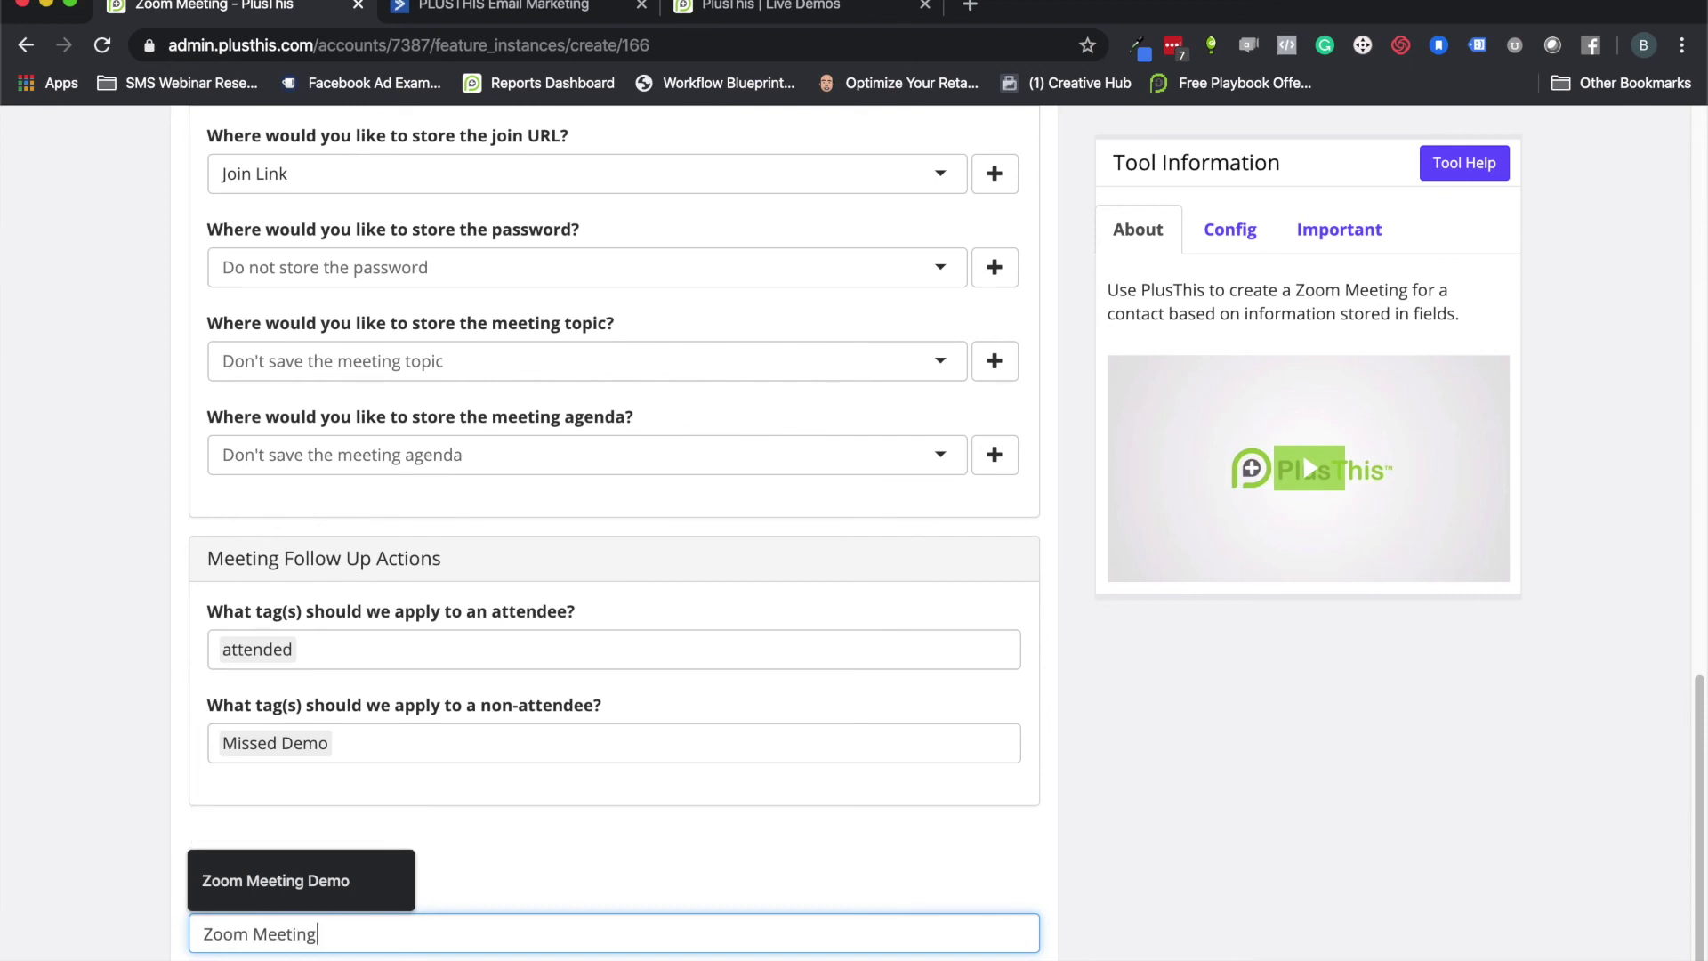
key(Tab)
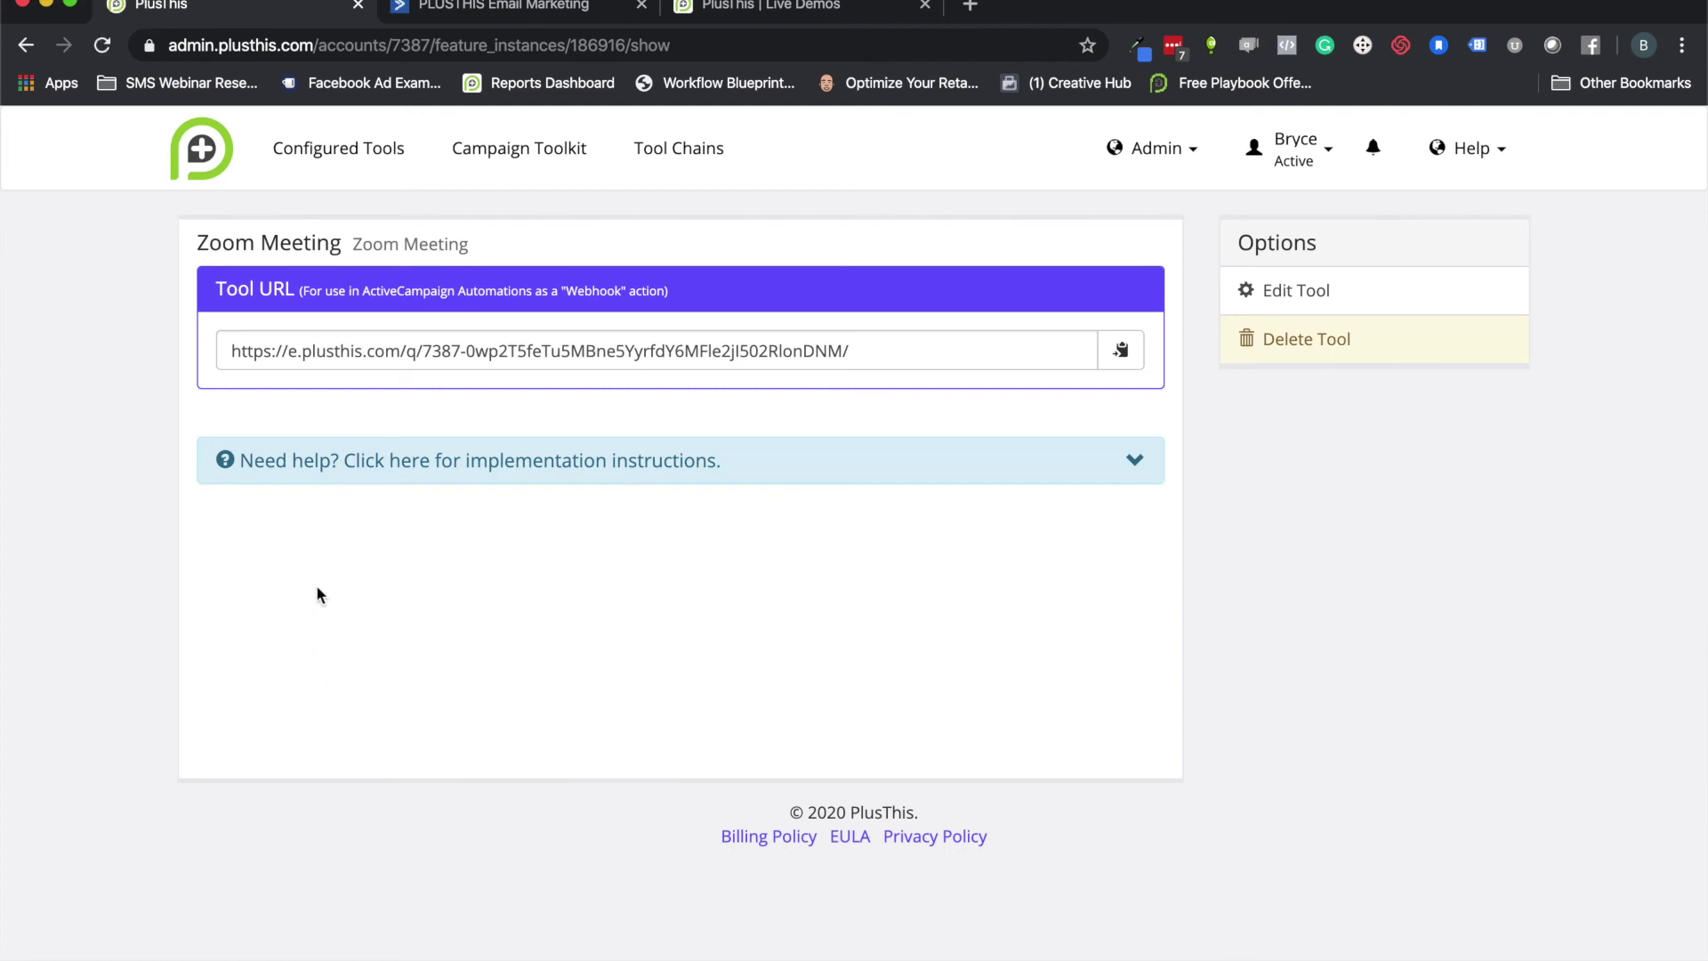
Copy the Zoom Meeting tool URL from PlusThis into the ActiveCampaign automation's webhook action and save the action.
click(1120, 349)
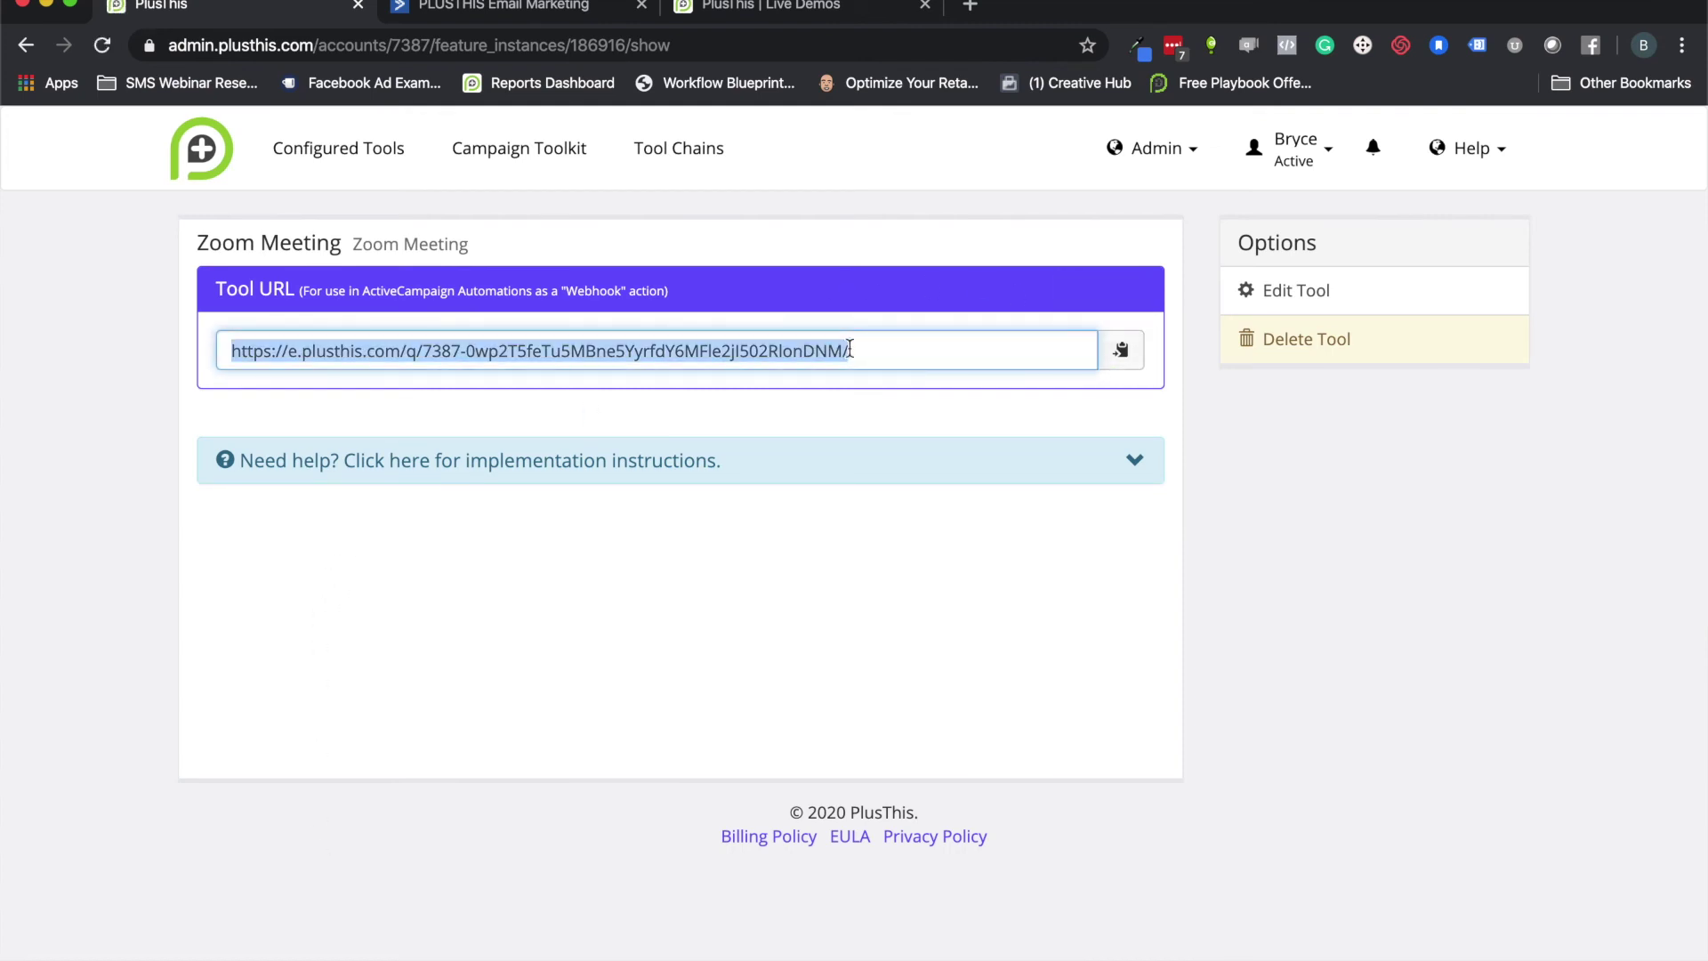
click(546, 8)
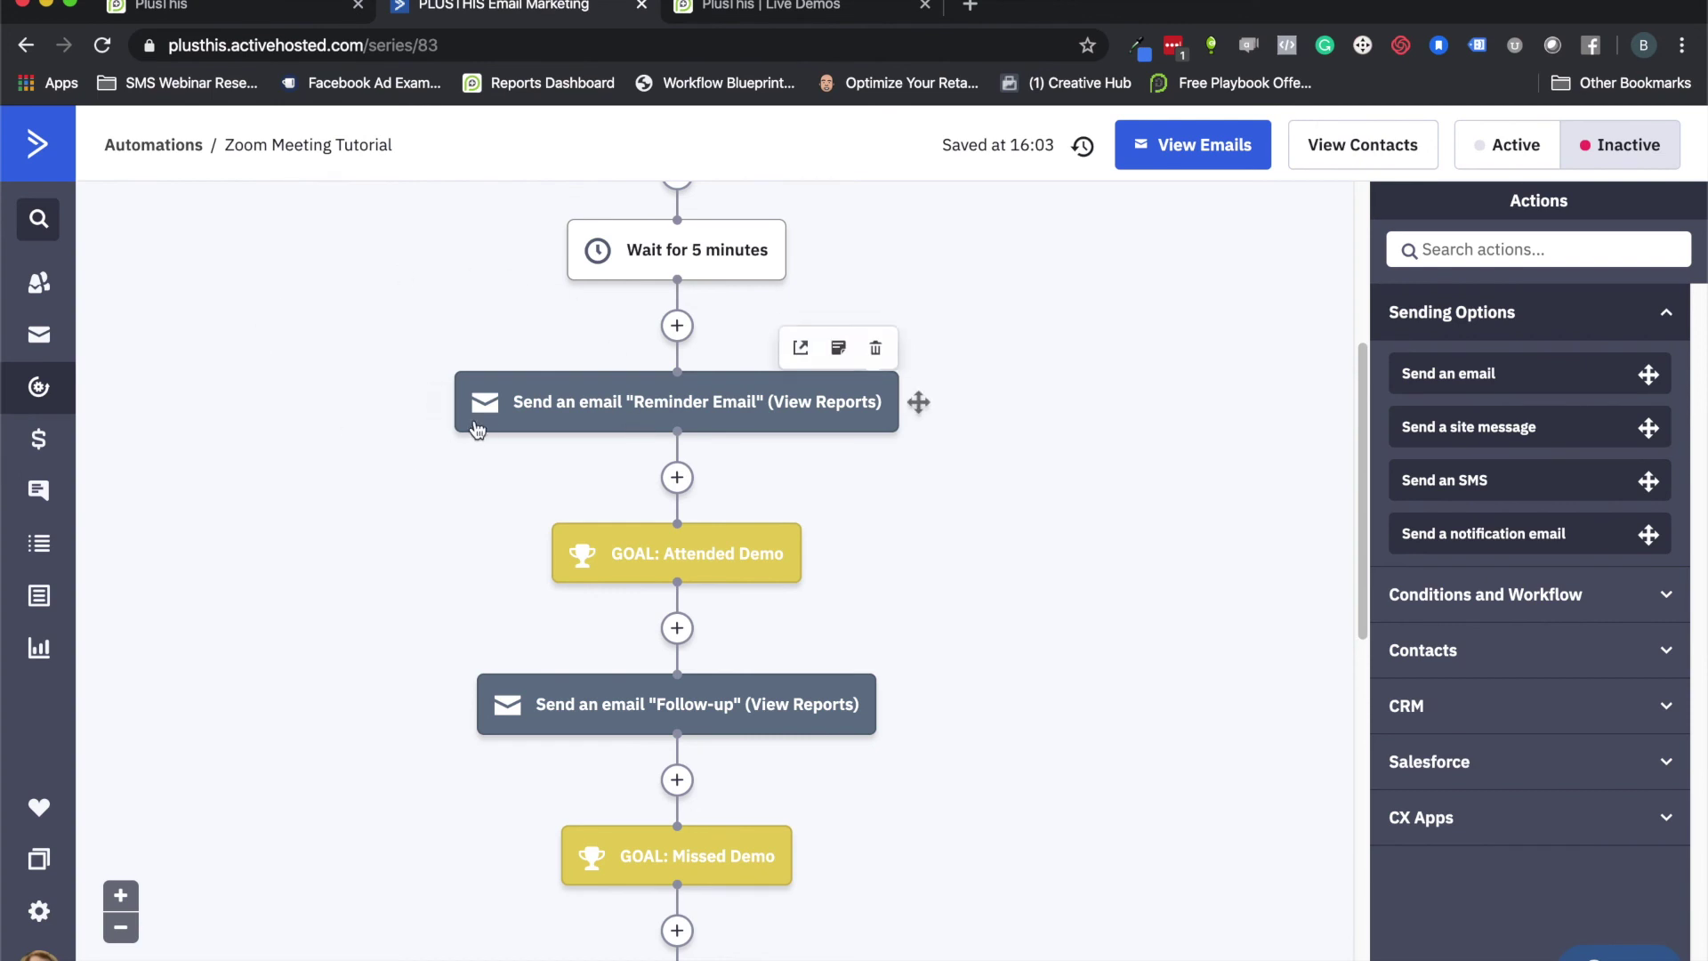
scroll(542, 423, up, 3)
click(674, 351)
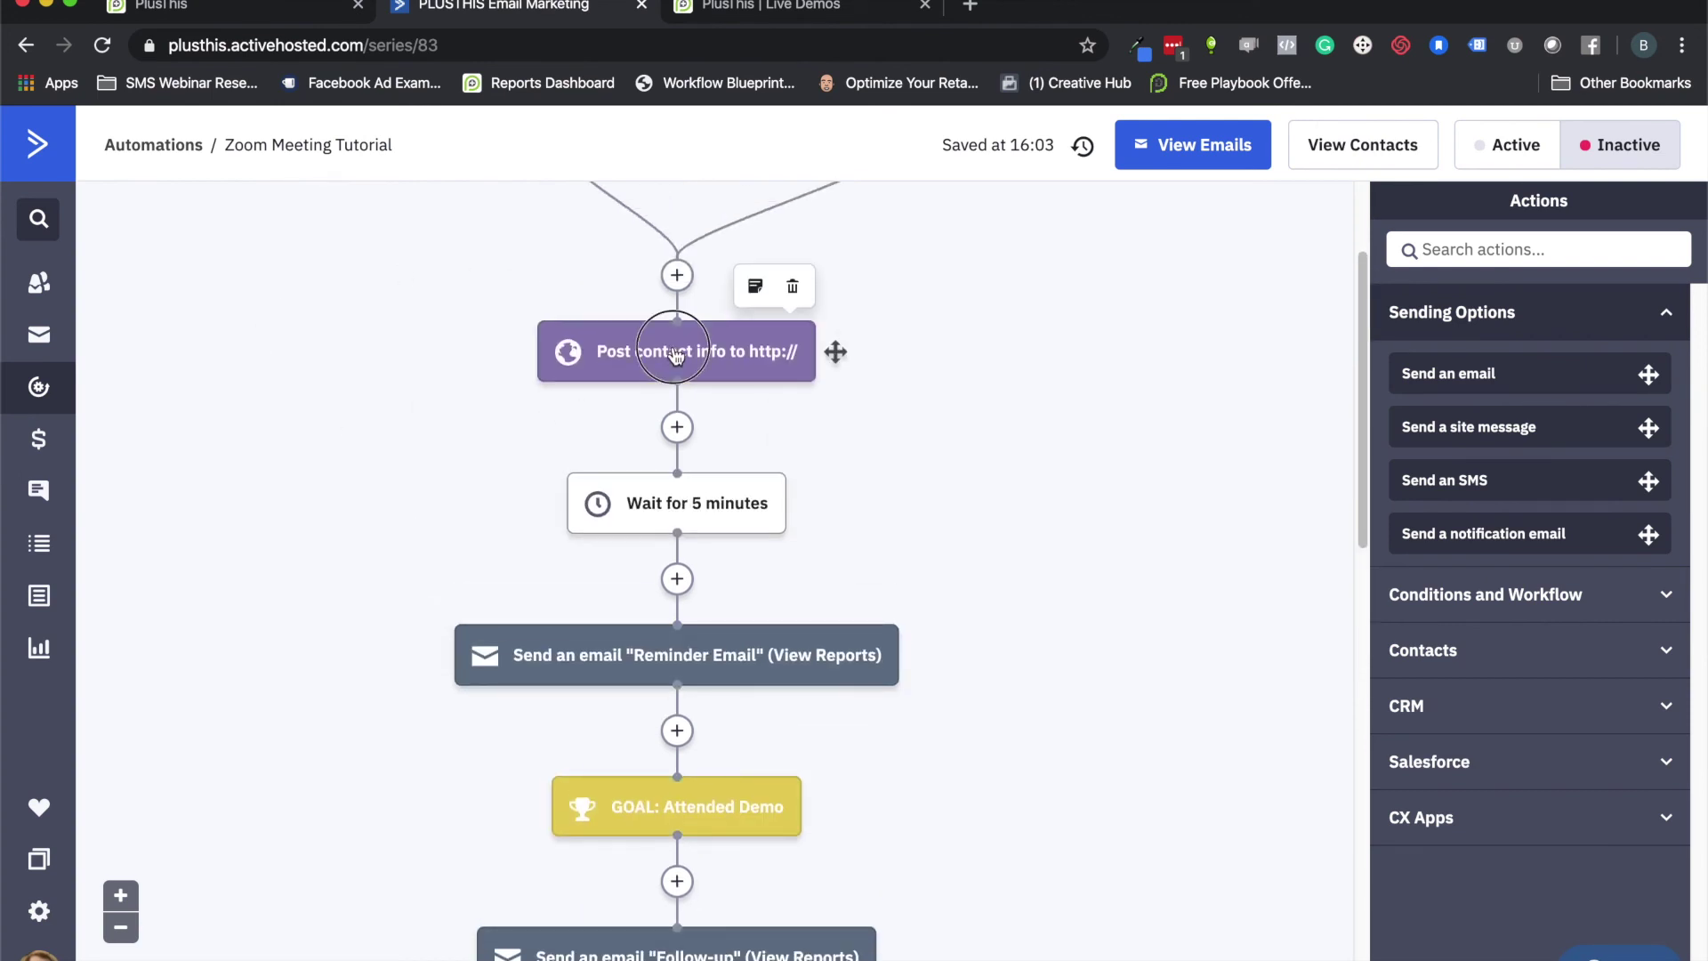
click(642, 305)
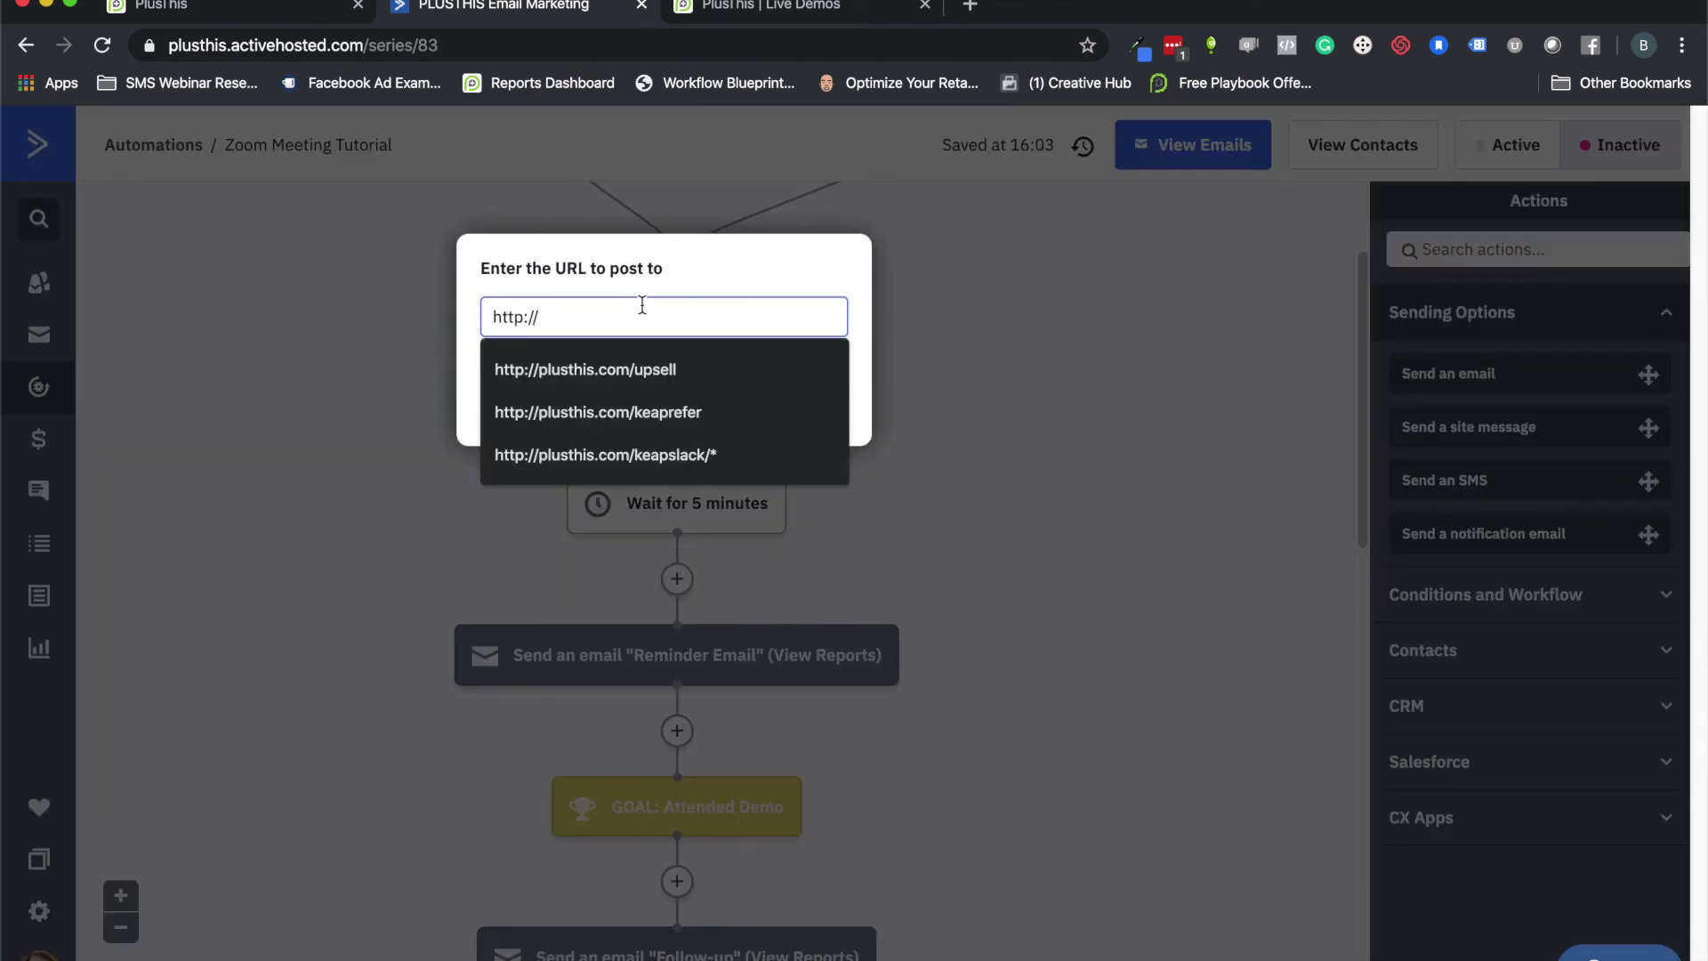
key(ctrl+v)
click(752, 401)
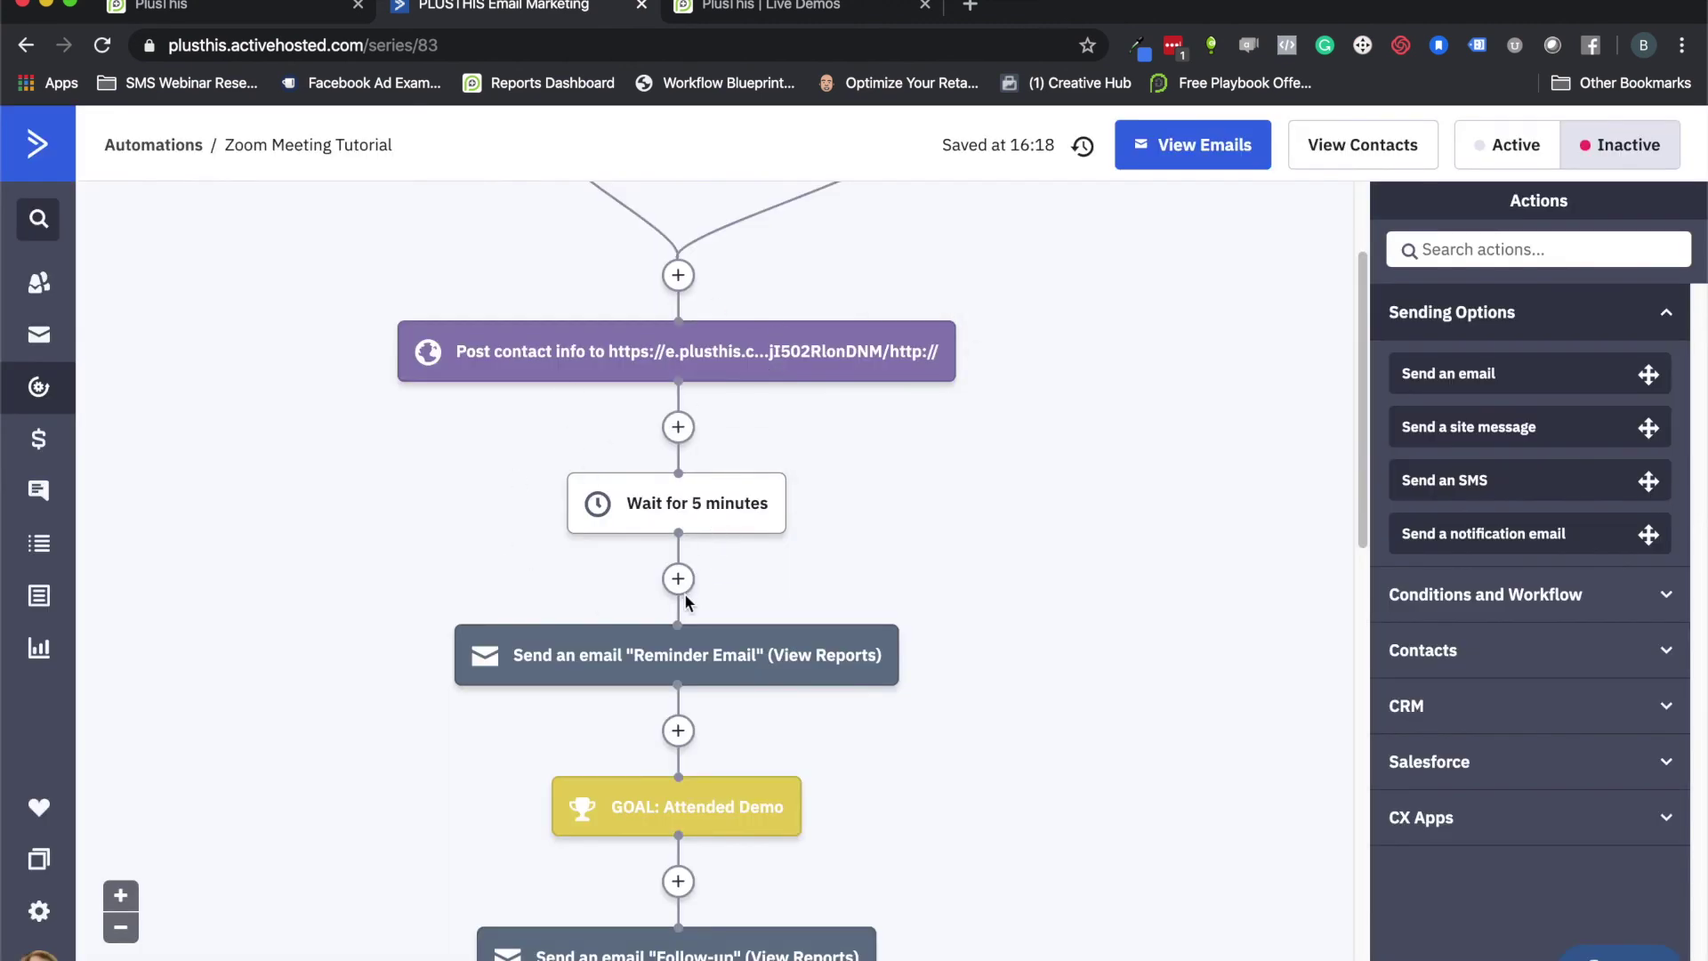
Open the automation's Reminder Email in the designer and highlight its %ZOOM_JOIN_LINK% merge field.
click(658, 667)
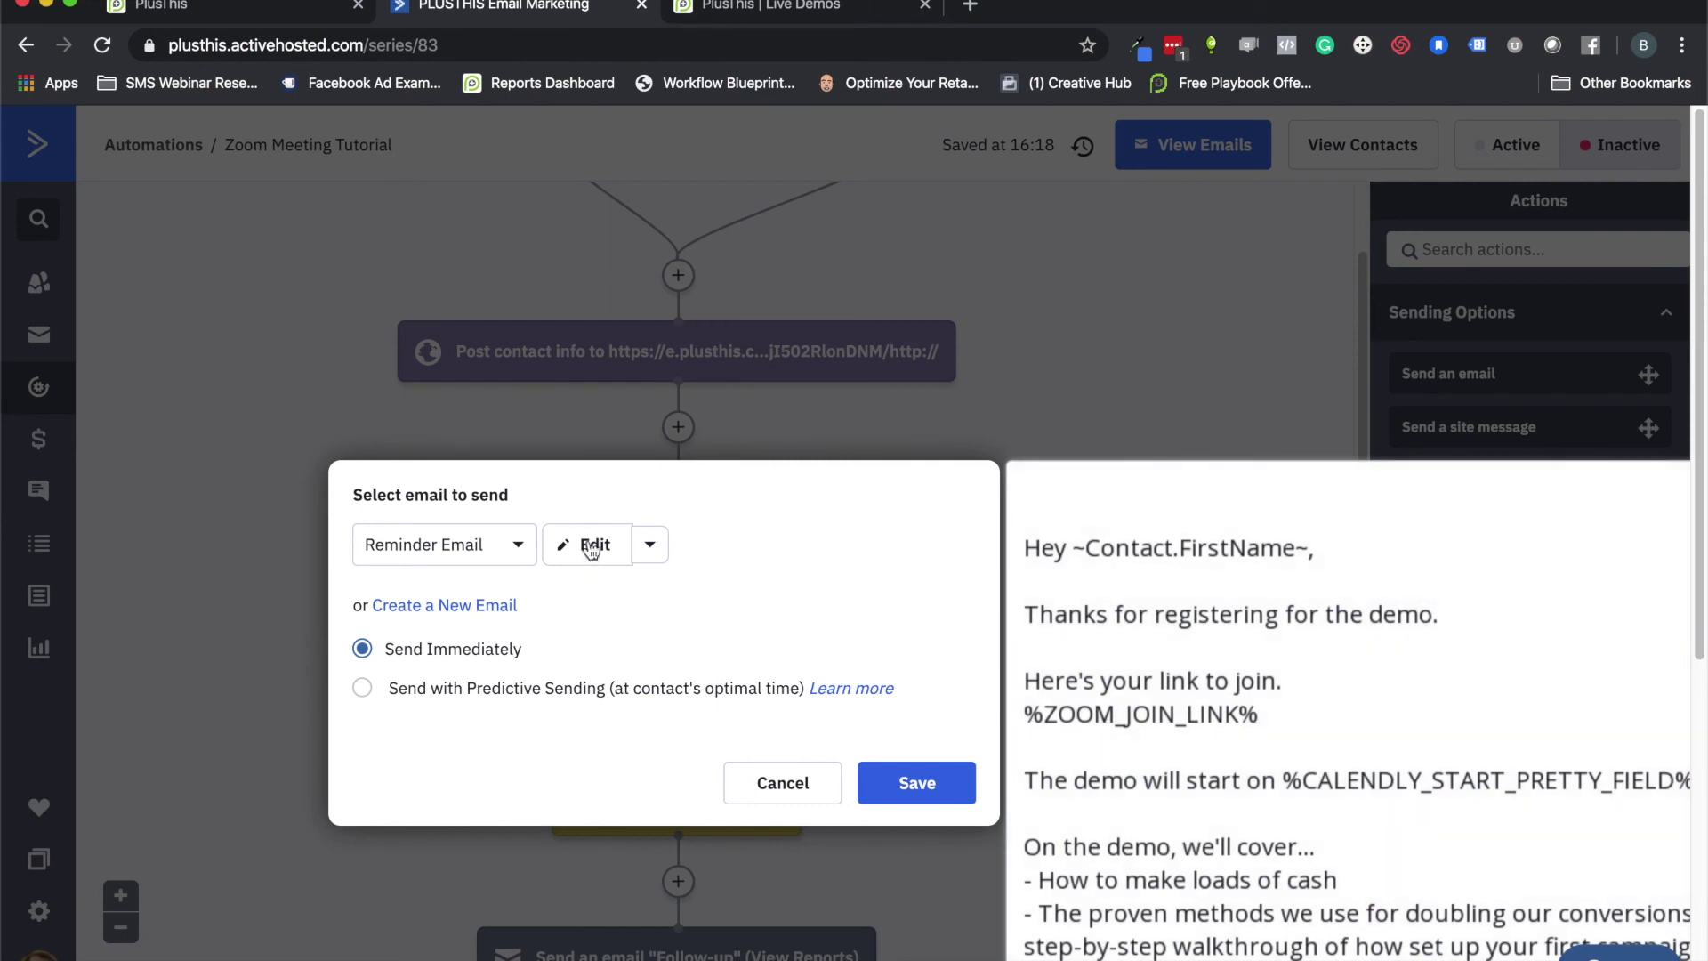
click(585, 541)
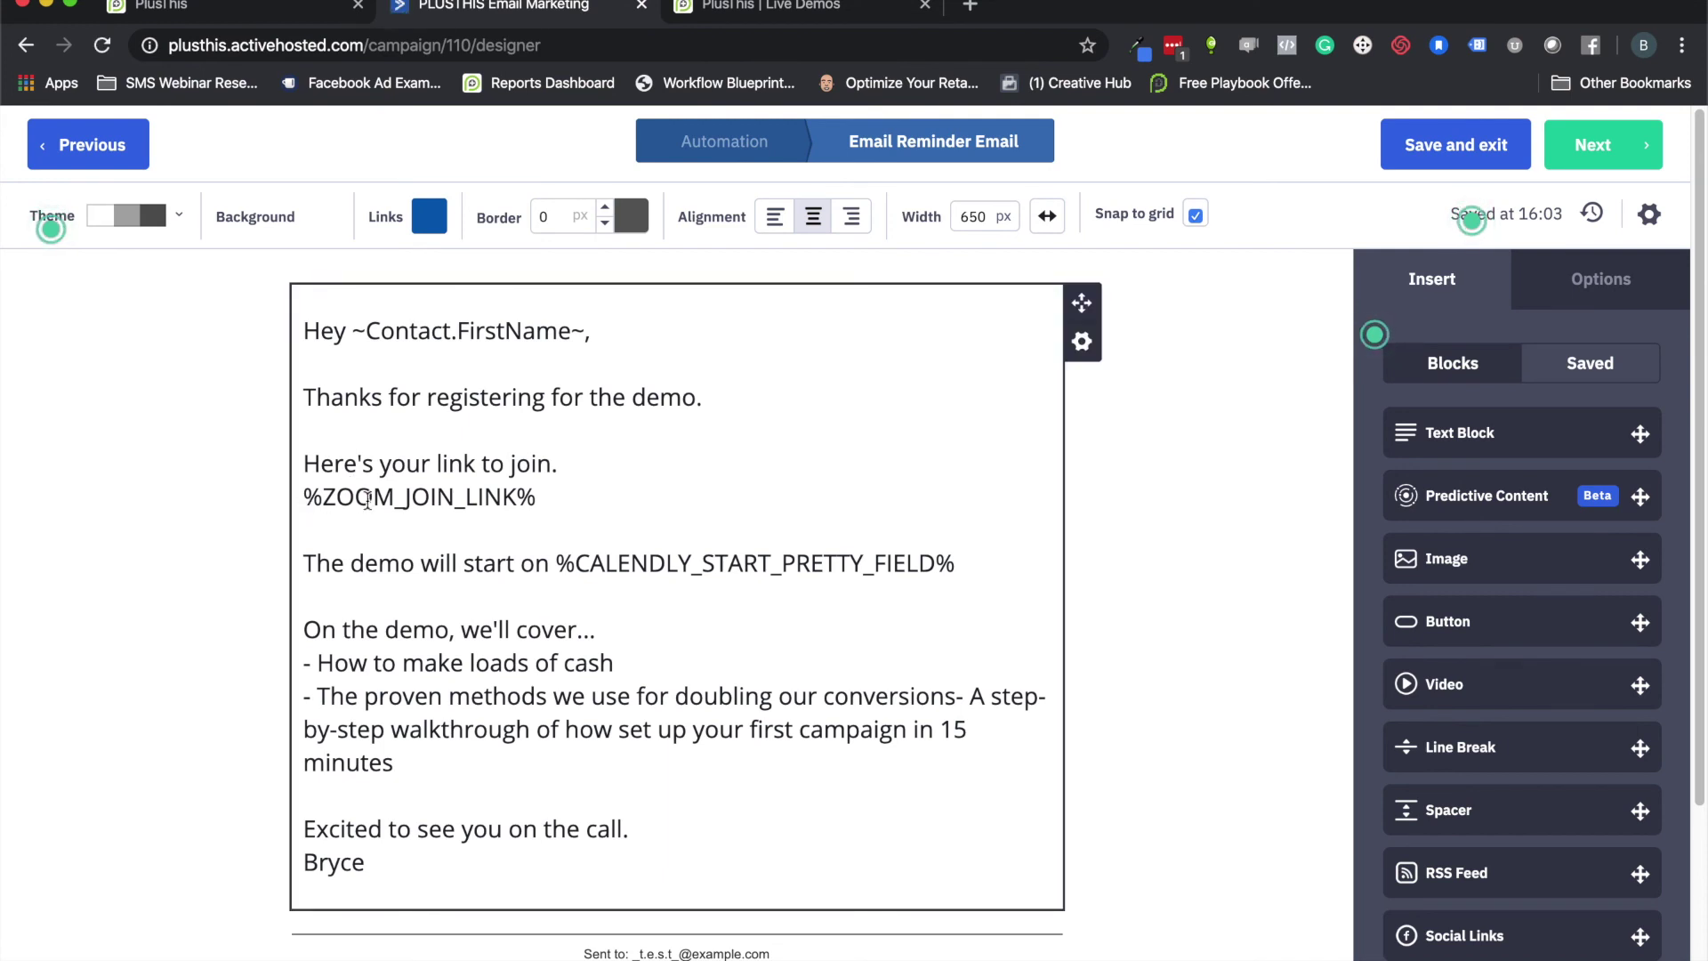
drag(537, 496, 293, 492)
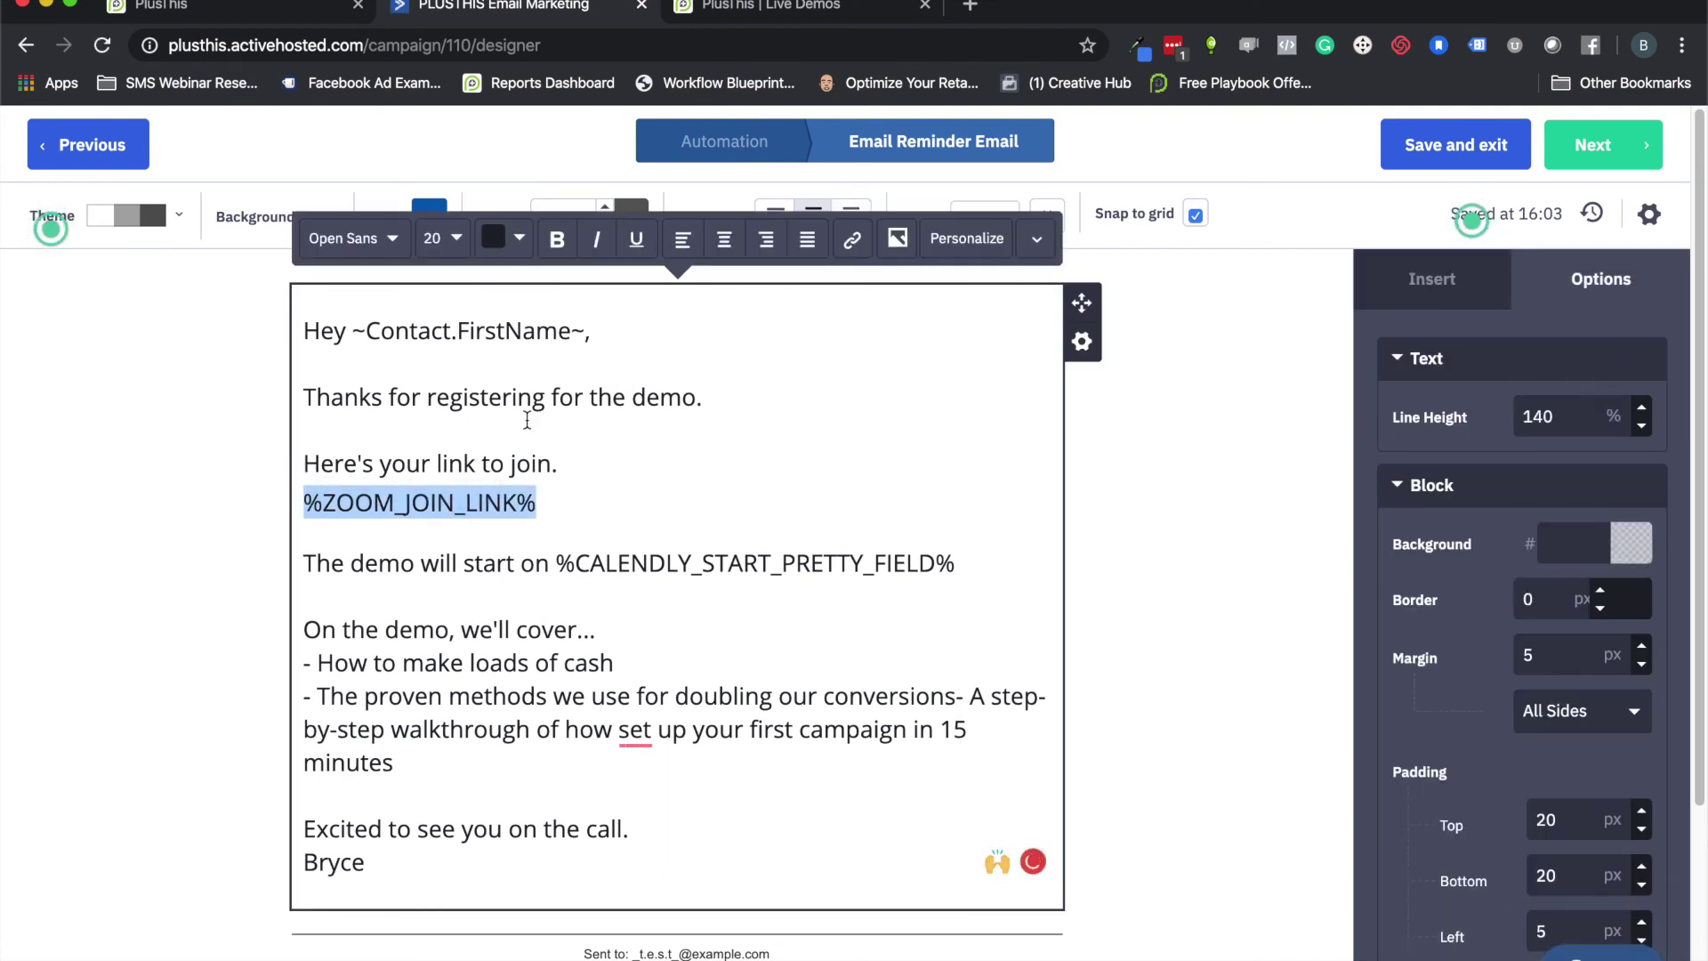
Reopen the Zoom Meeting tool for editing in PlusThis and review its settings down to the join URL storage field.
click(257, 9)
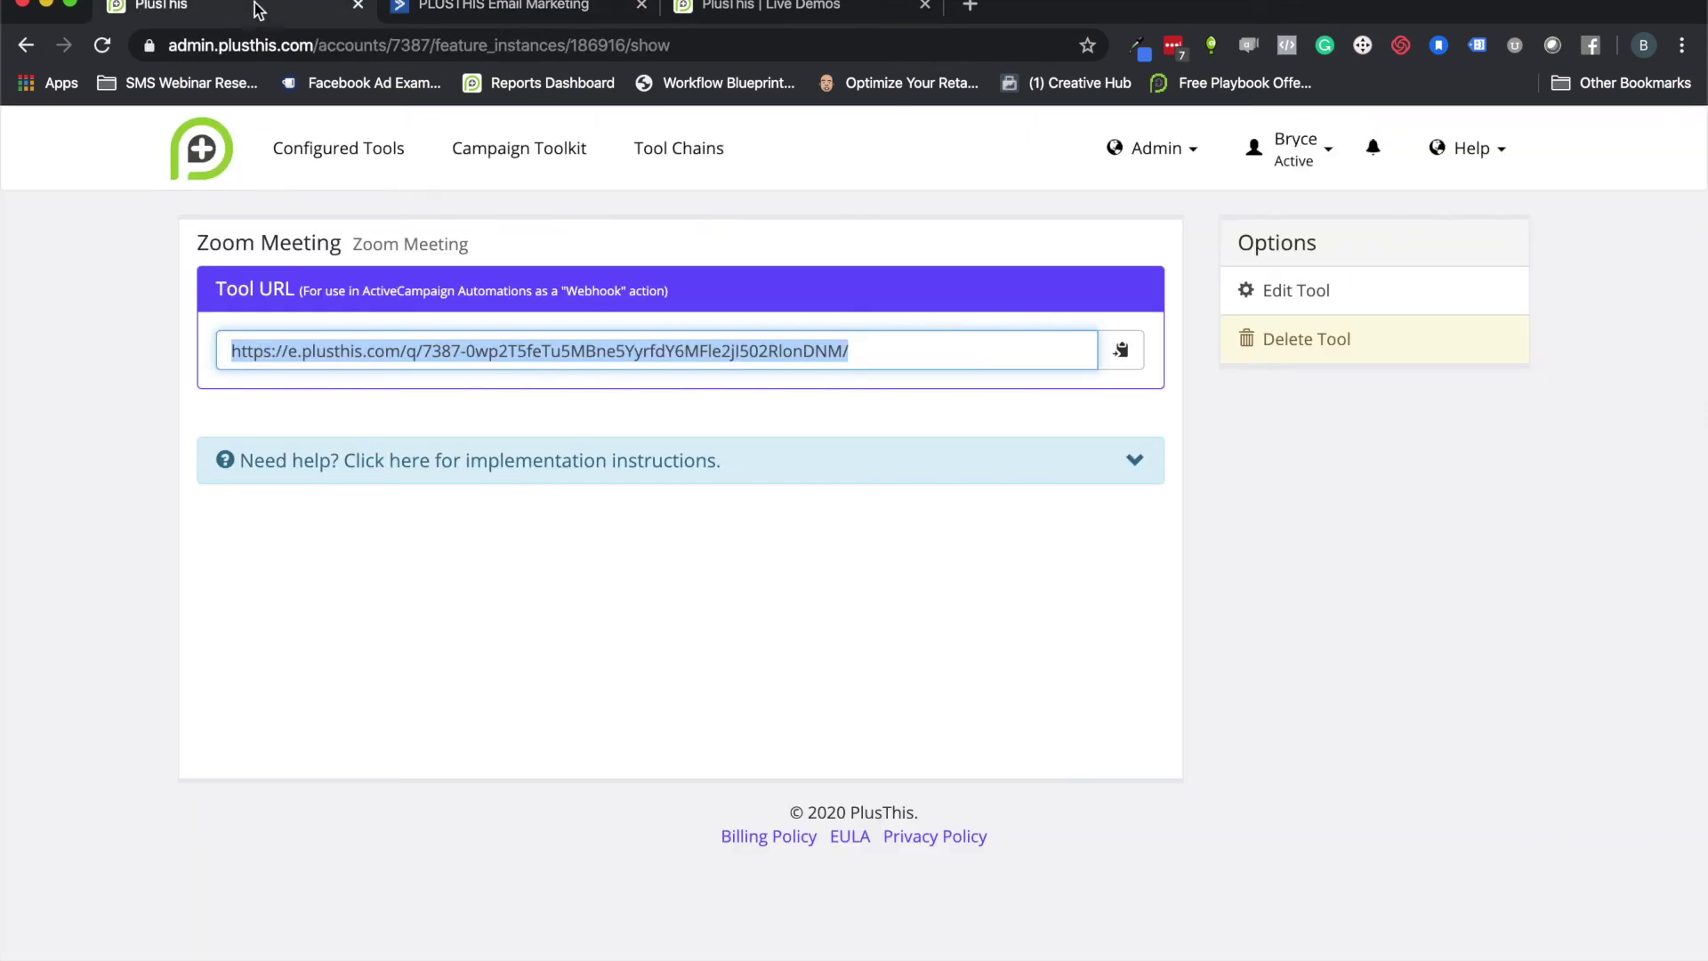
click(1299, 290)
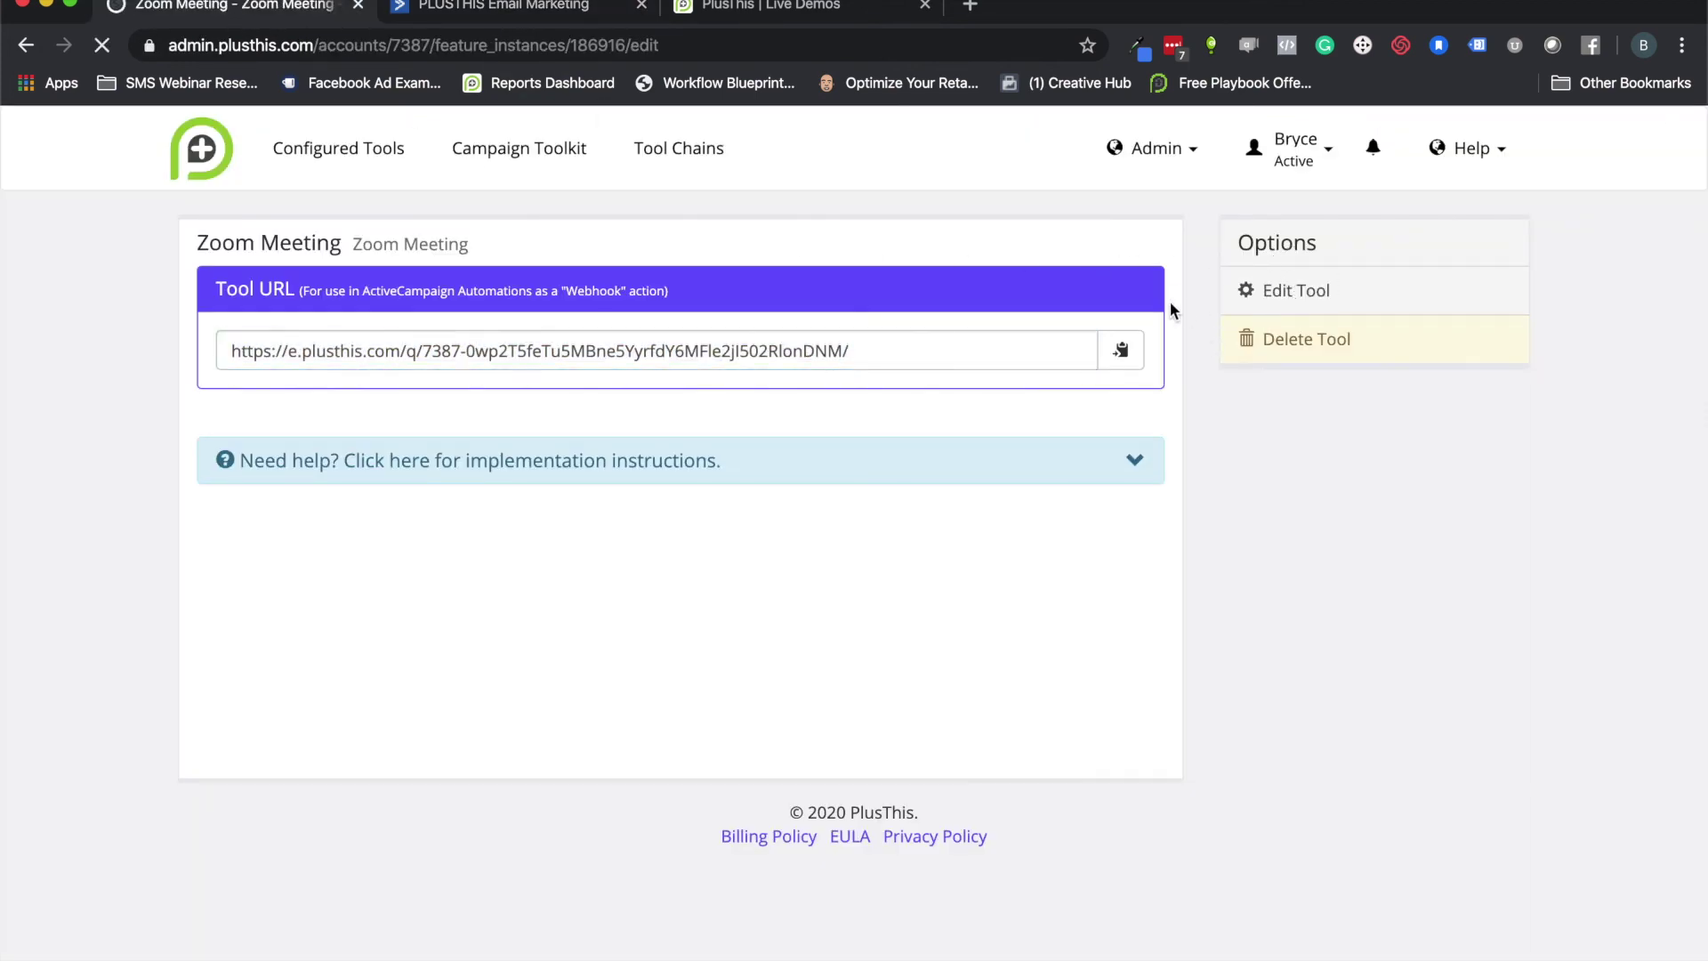
scroll(572, 564, down, 3)
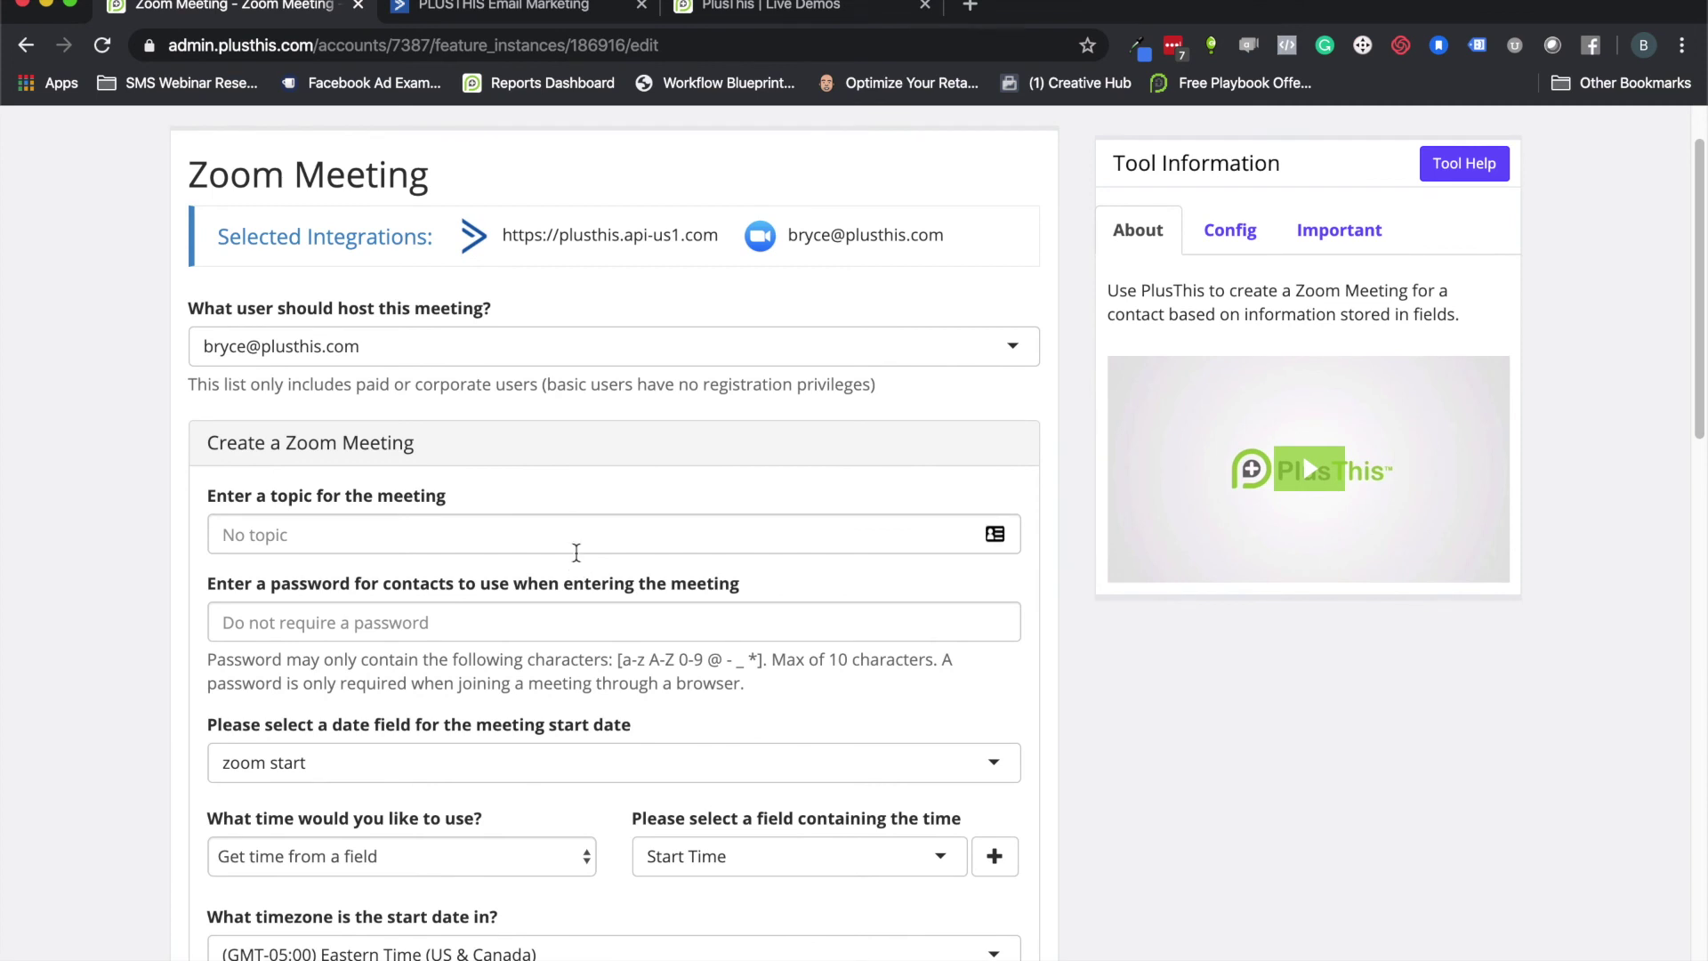
scroll(567, 558, down, 1)
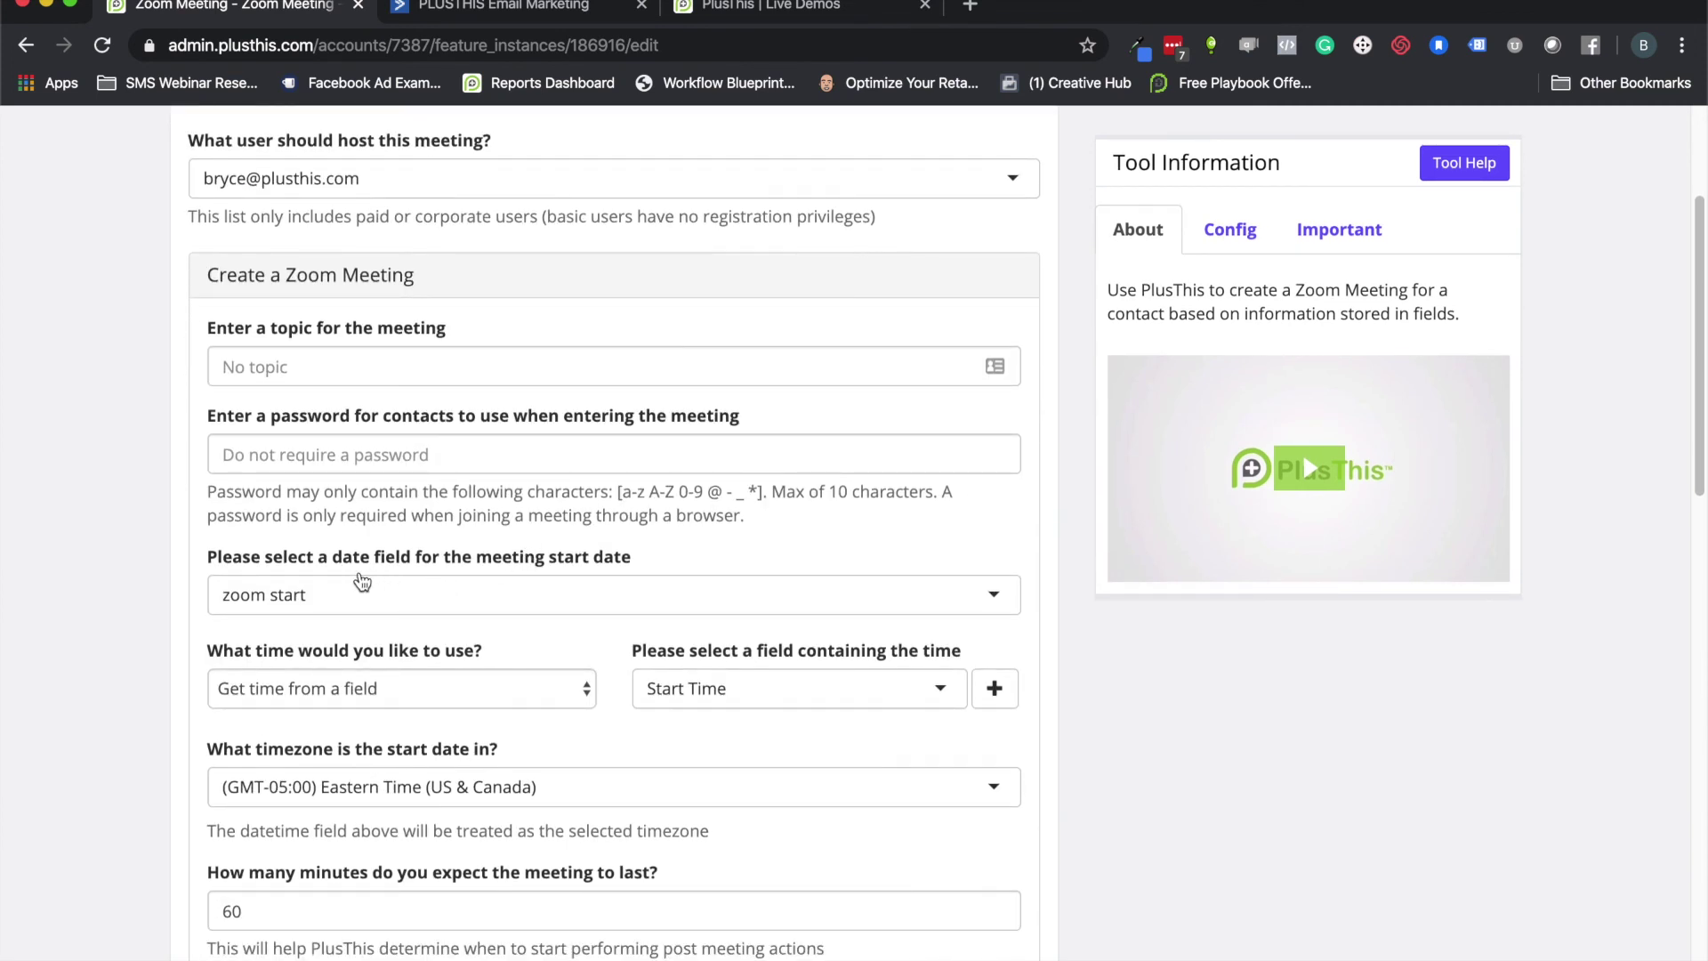
scroll(373, 582, down, 2)
scroll(388, 578, down, 3)
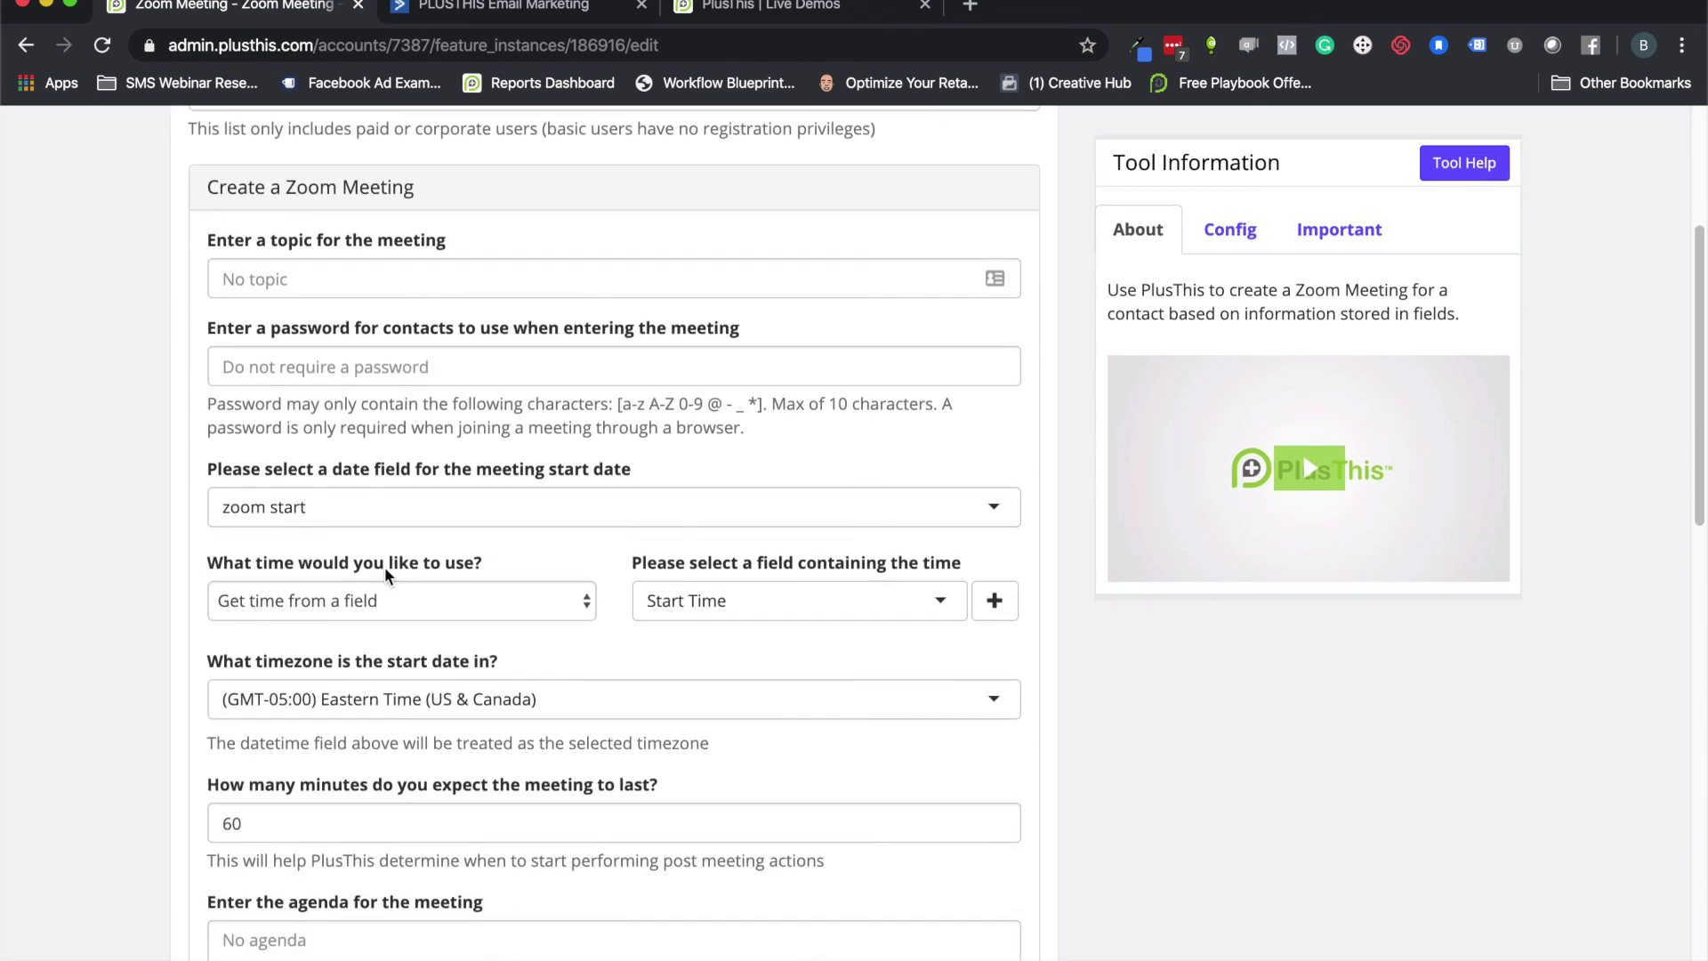
scroll(369, 394, down, 10)
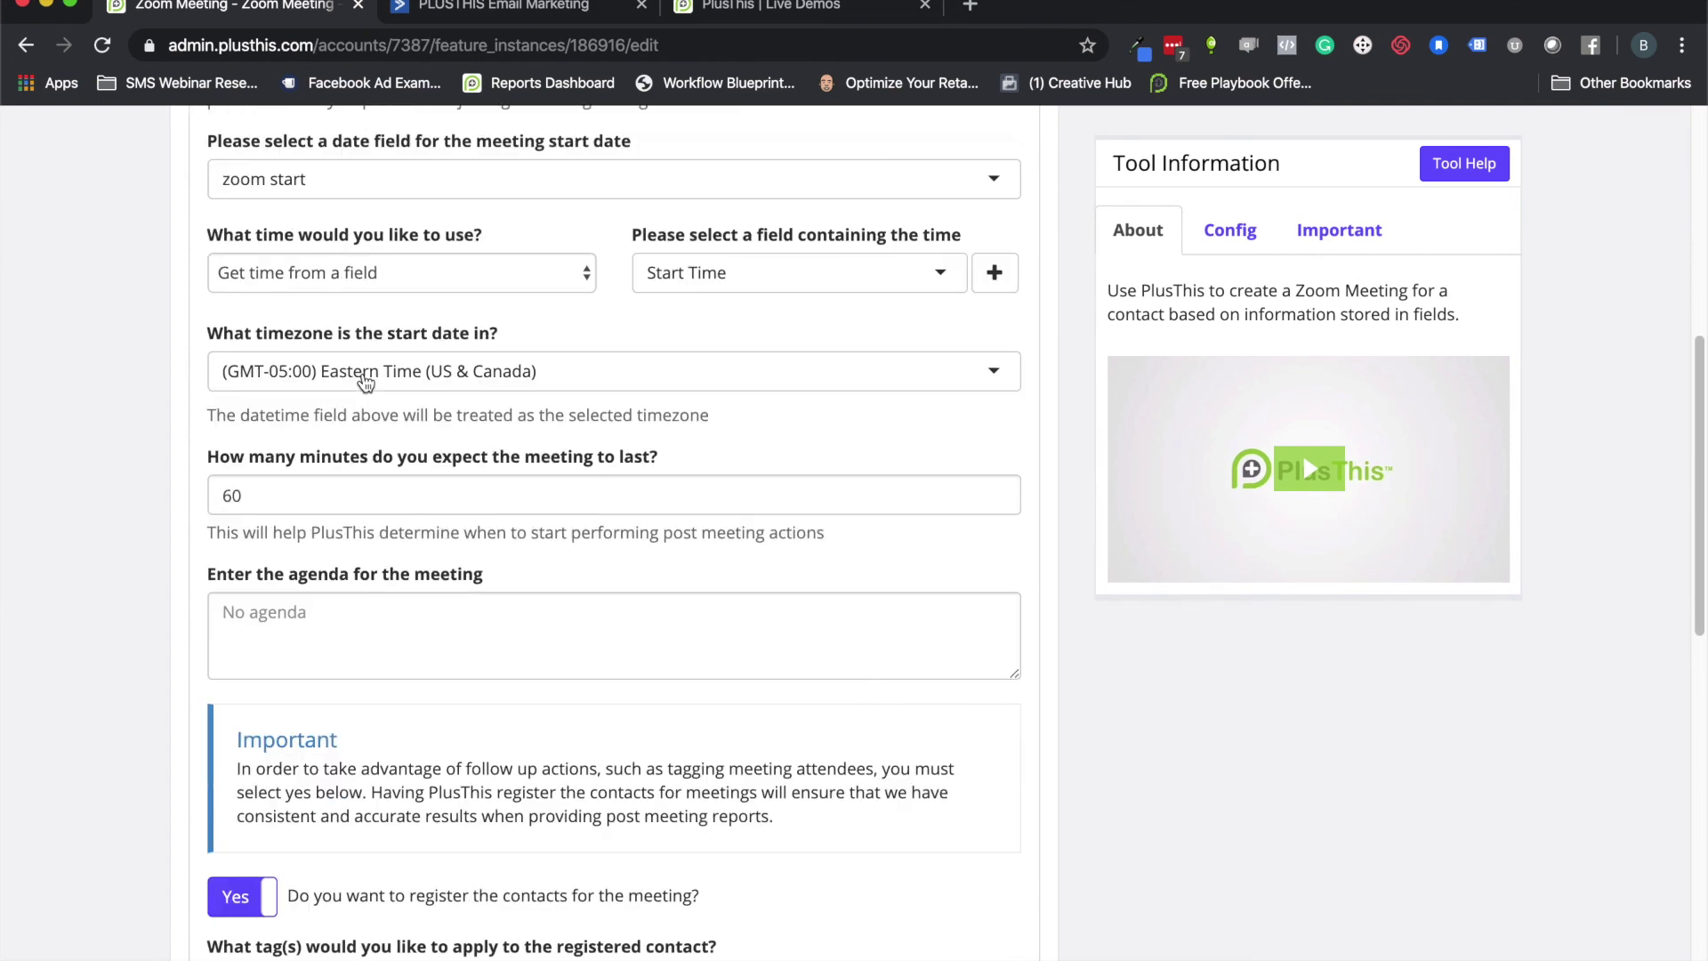
scroll(370, 394, down, 5)
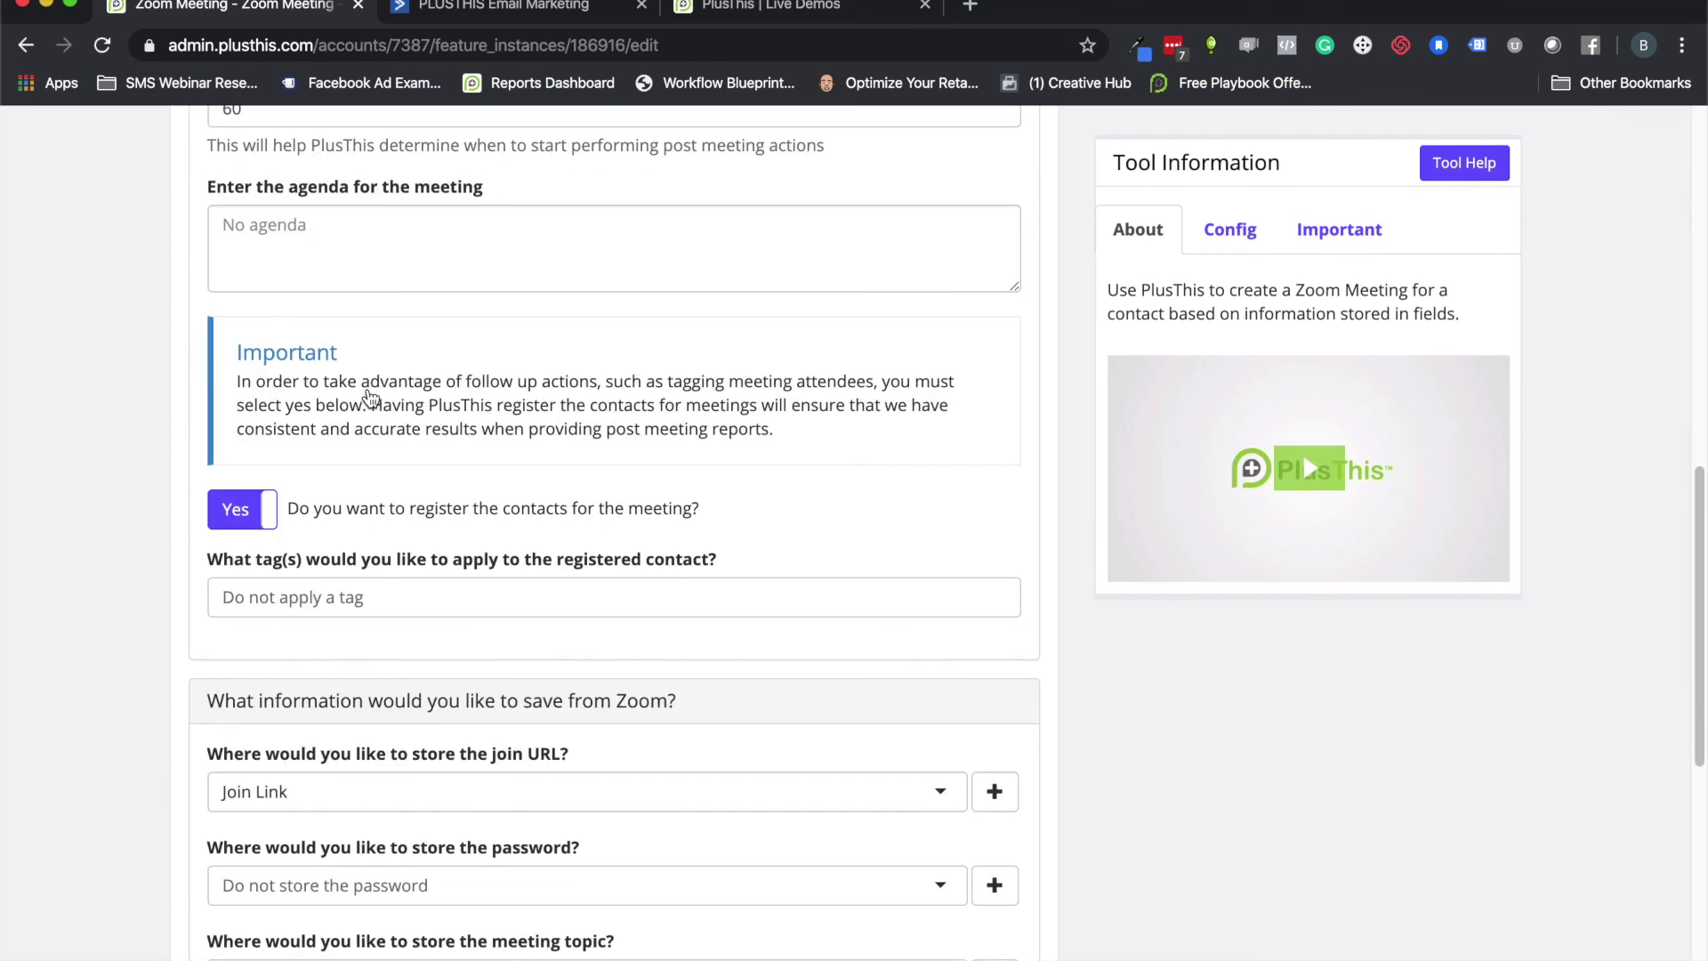
scroll(370, 396, down, 3)
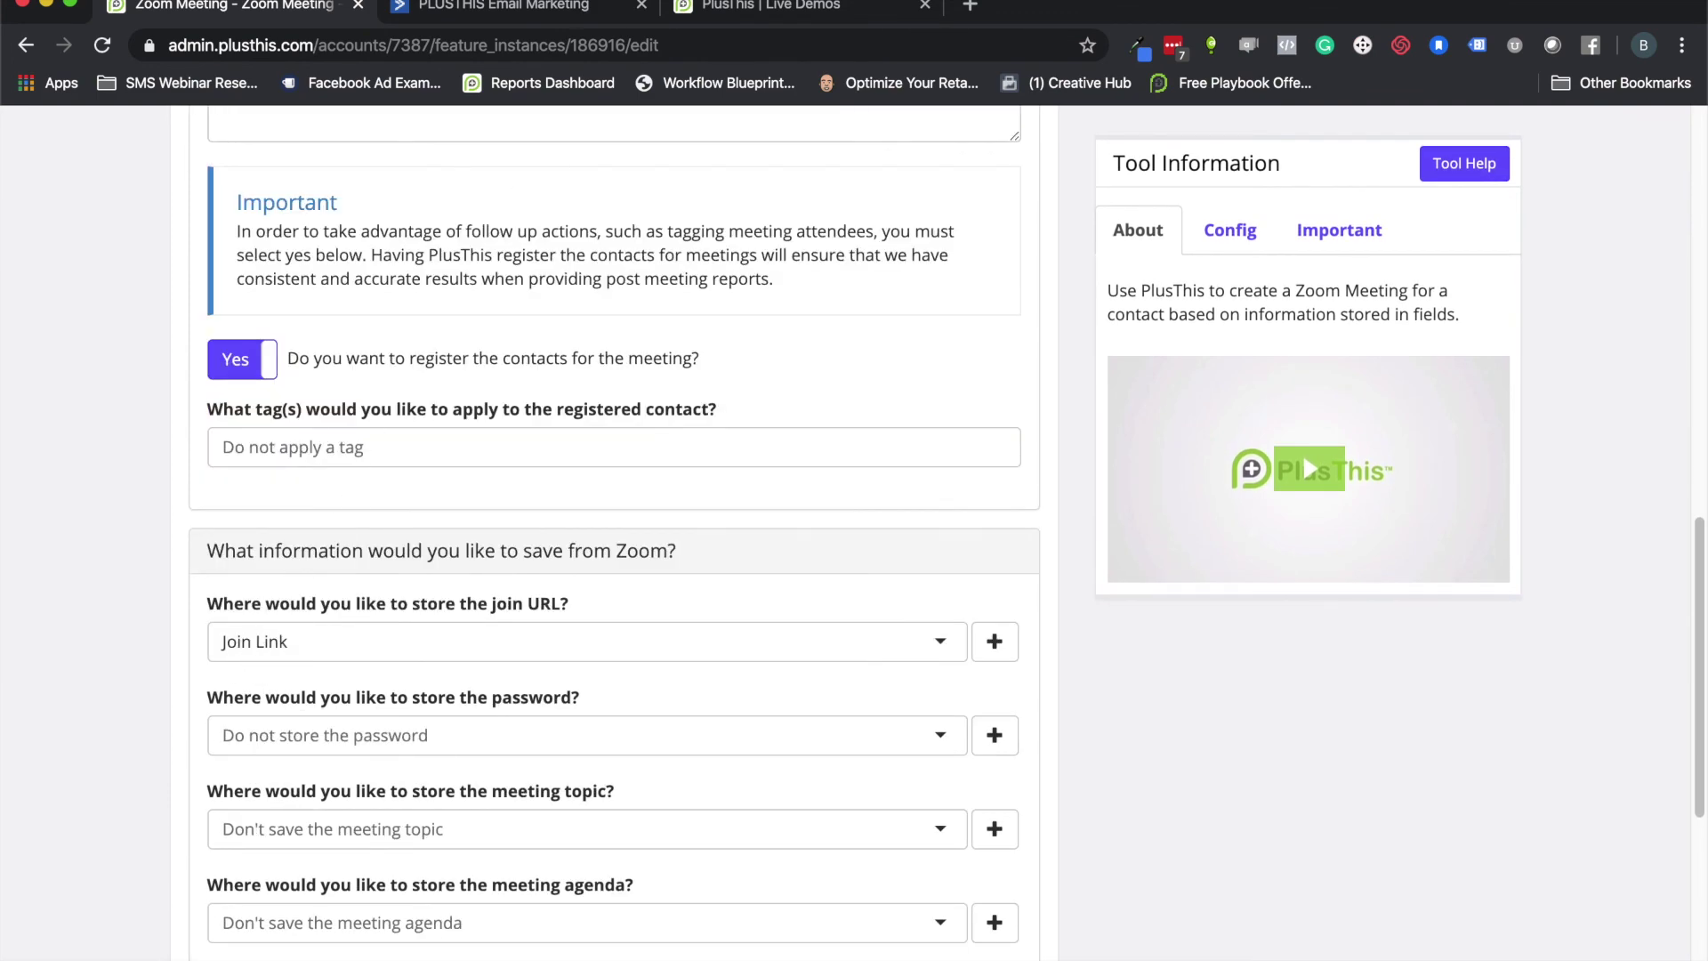
Switch to the Reminder Email in ActiveCampaign and browse the contact personalization fields available for the %ZOOM_JOIN_LINK% line, without inserting one.
click(557, 16)
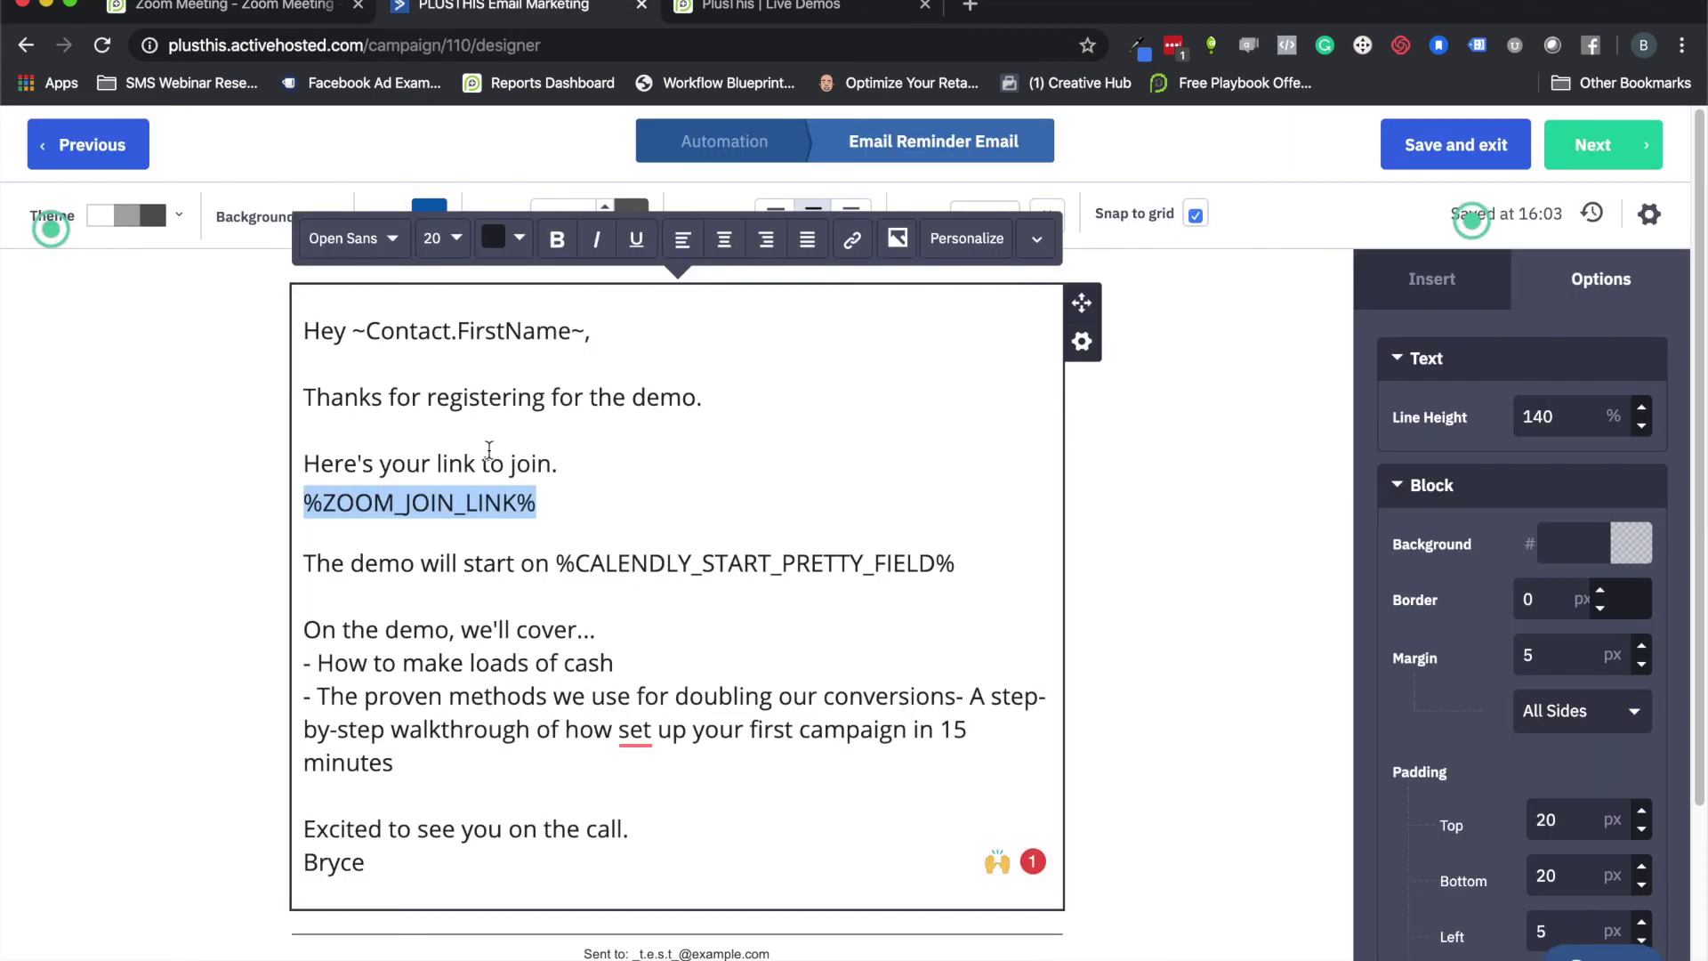
click(307, 501)
click(310, 489)
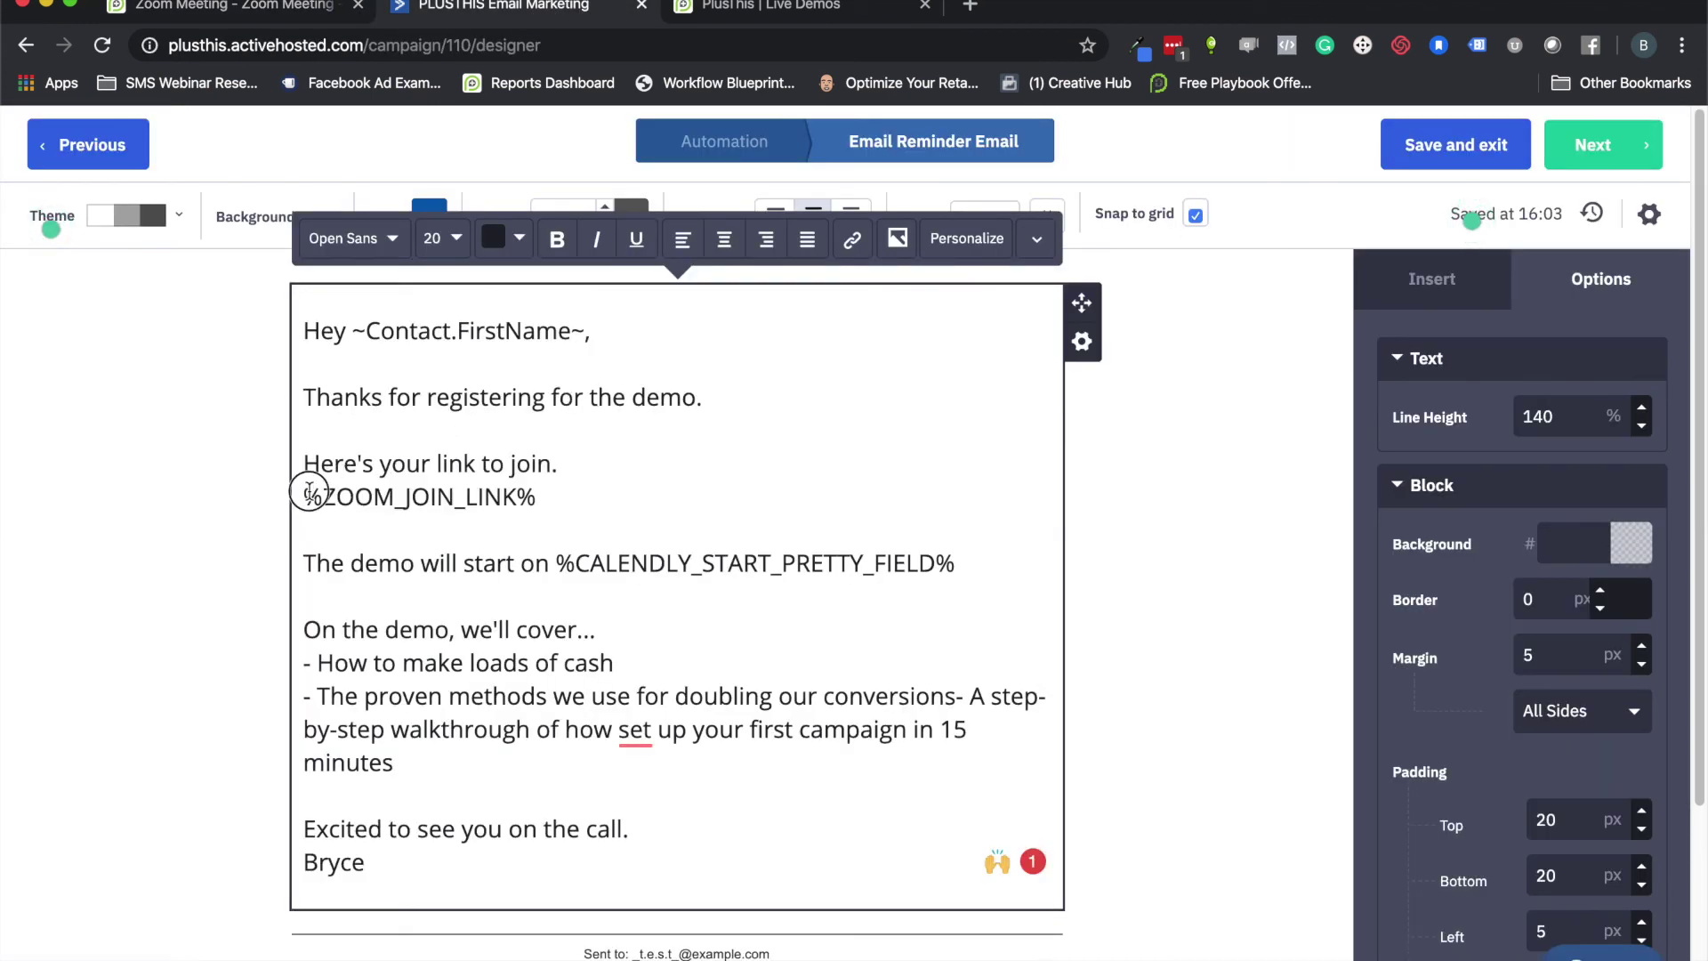
click(936, 240)
scroll(814, 485, down, 5)
scroll(815, 531, down, 1)
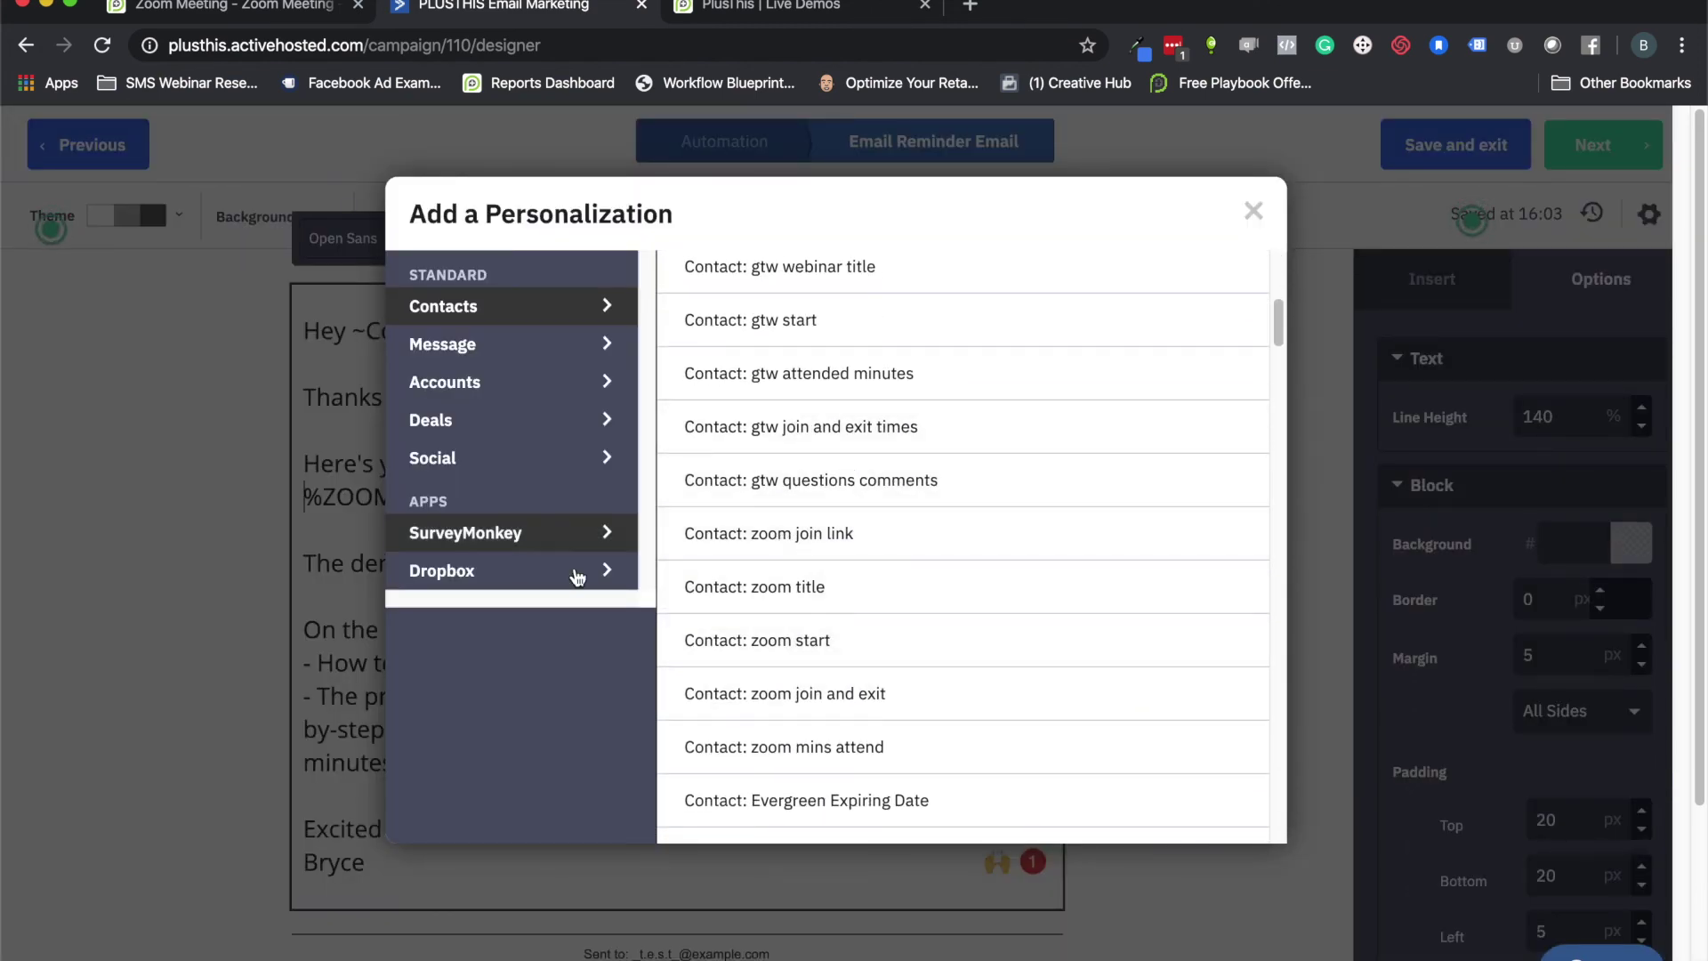
click(205, 490)
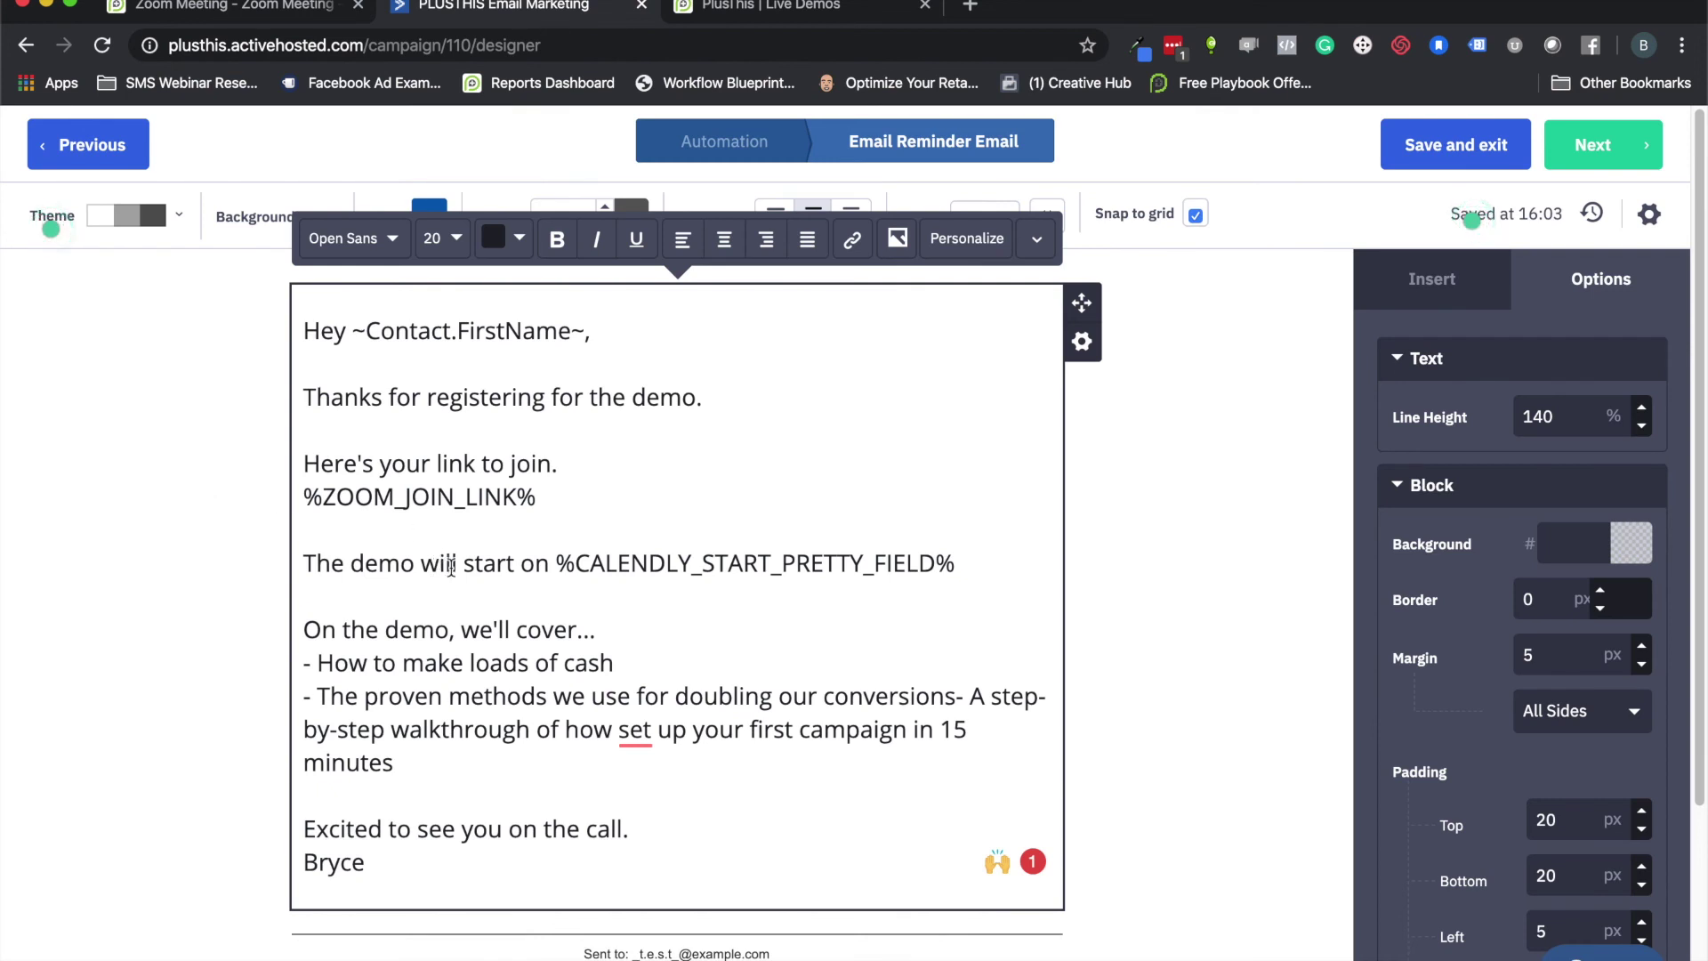
click(555, 562)
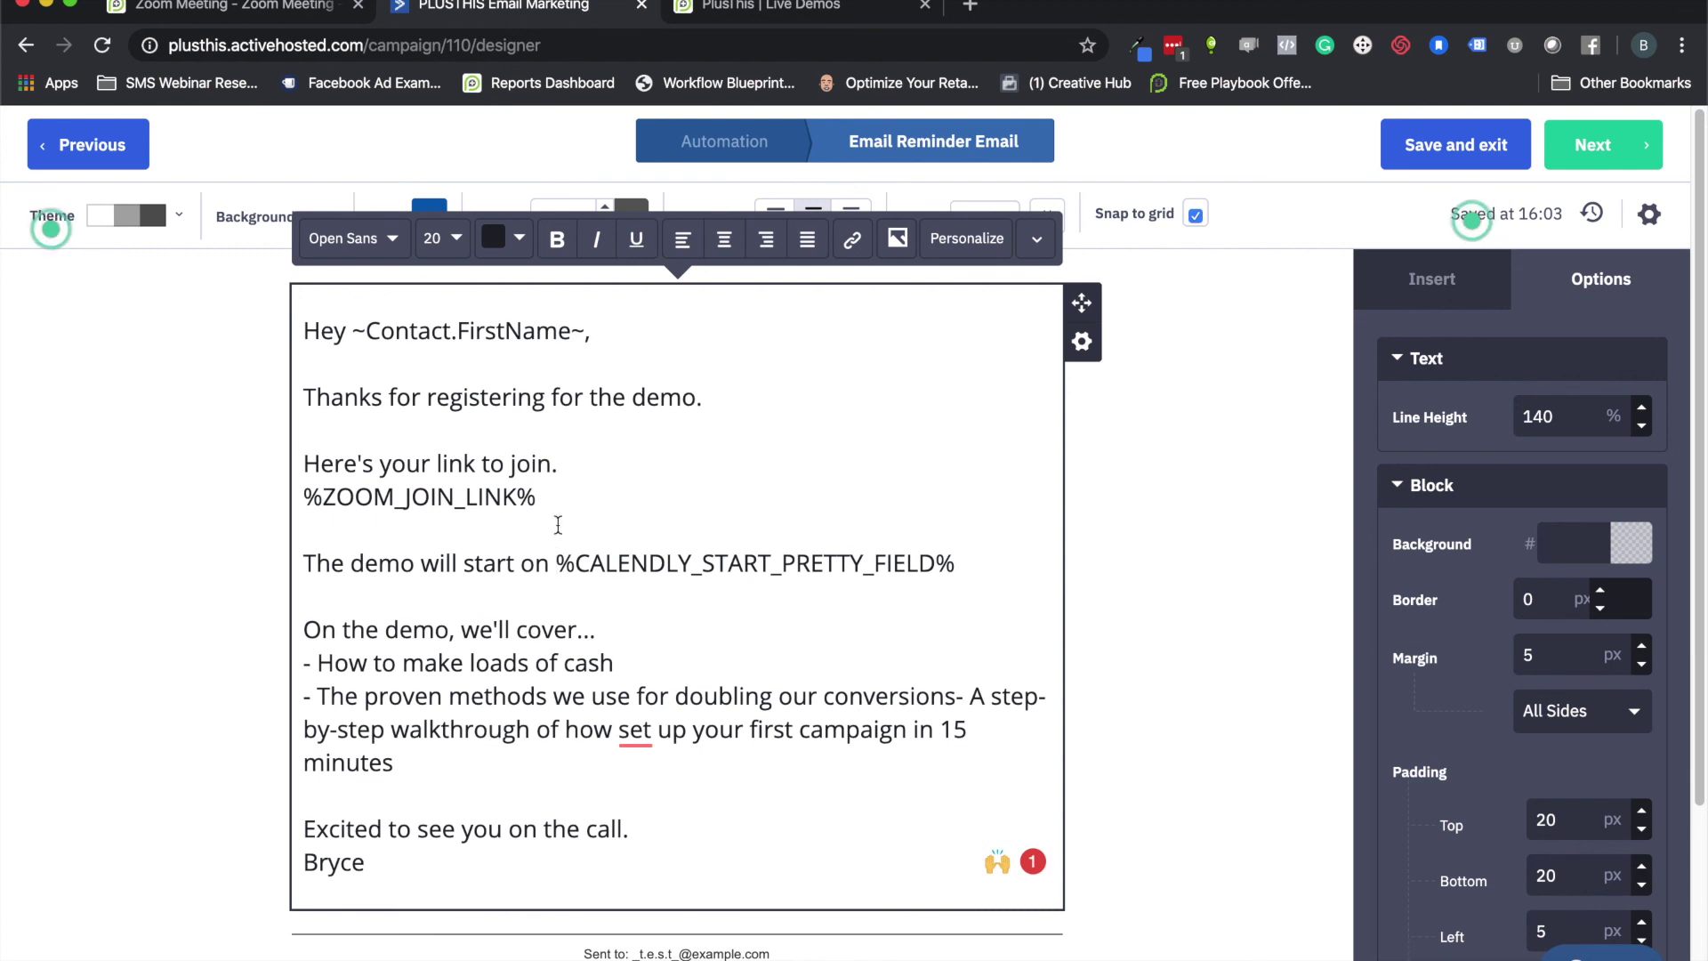
click(179, 465)
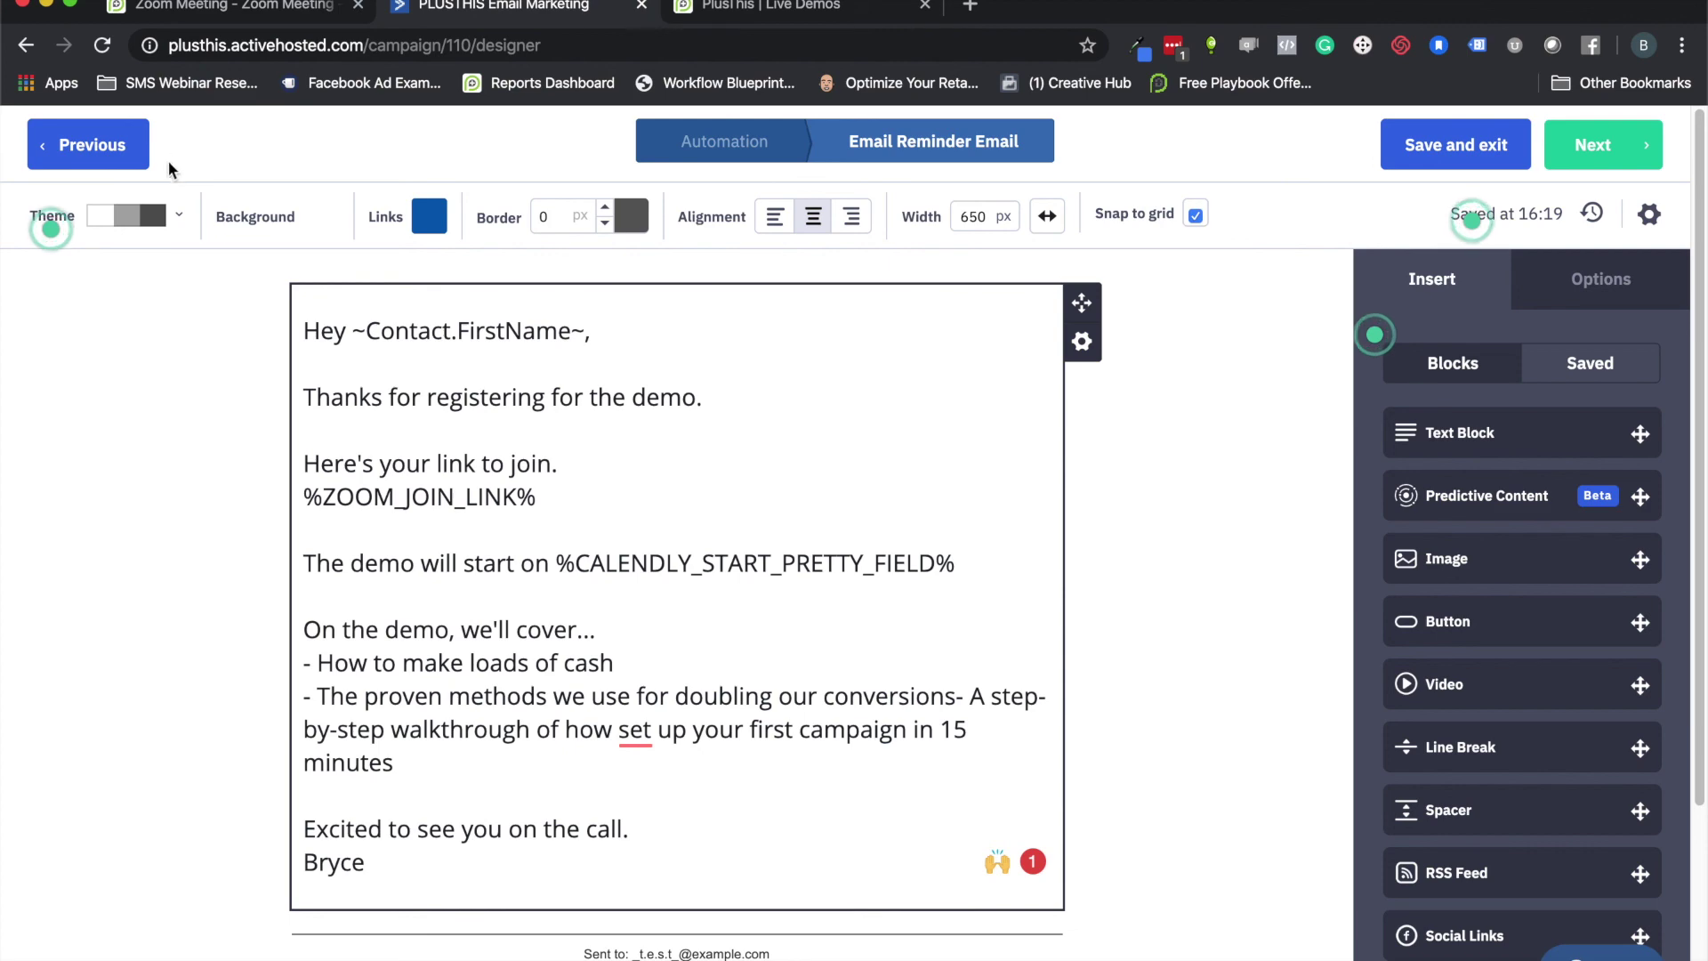
Return to the Zoom Meeting tool in PlusThis and review its Config, Important and About help information.
click(270, 14)
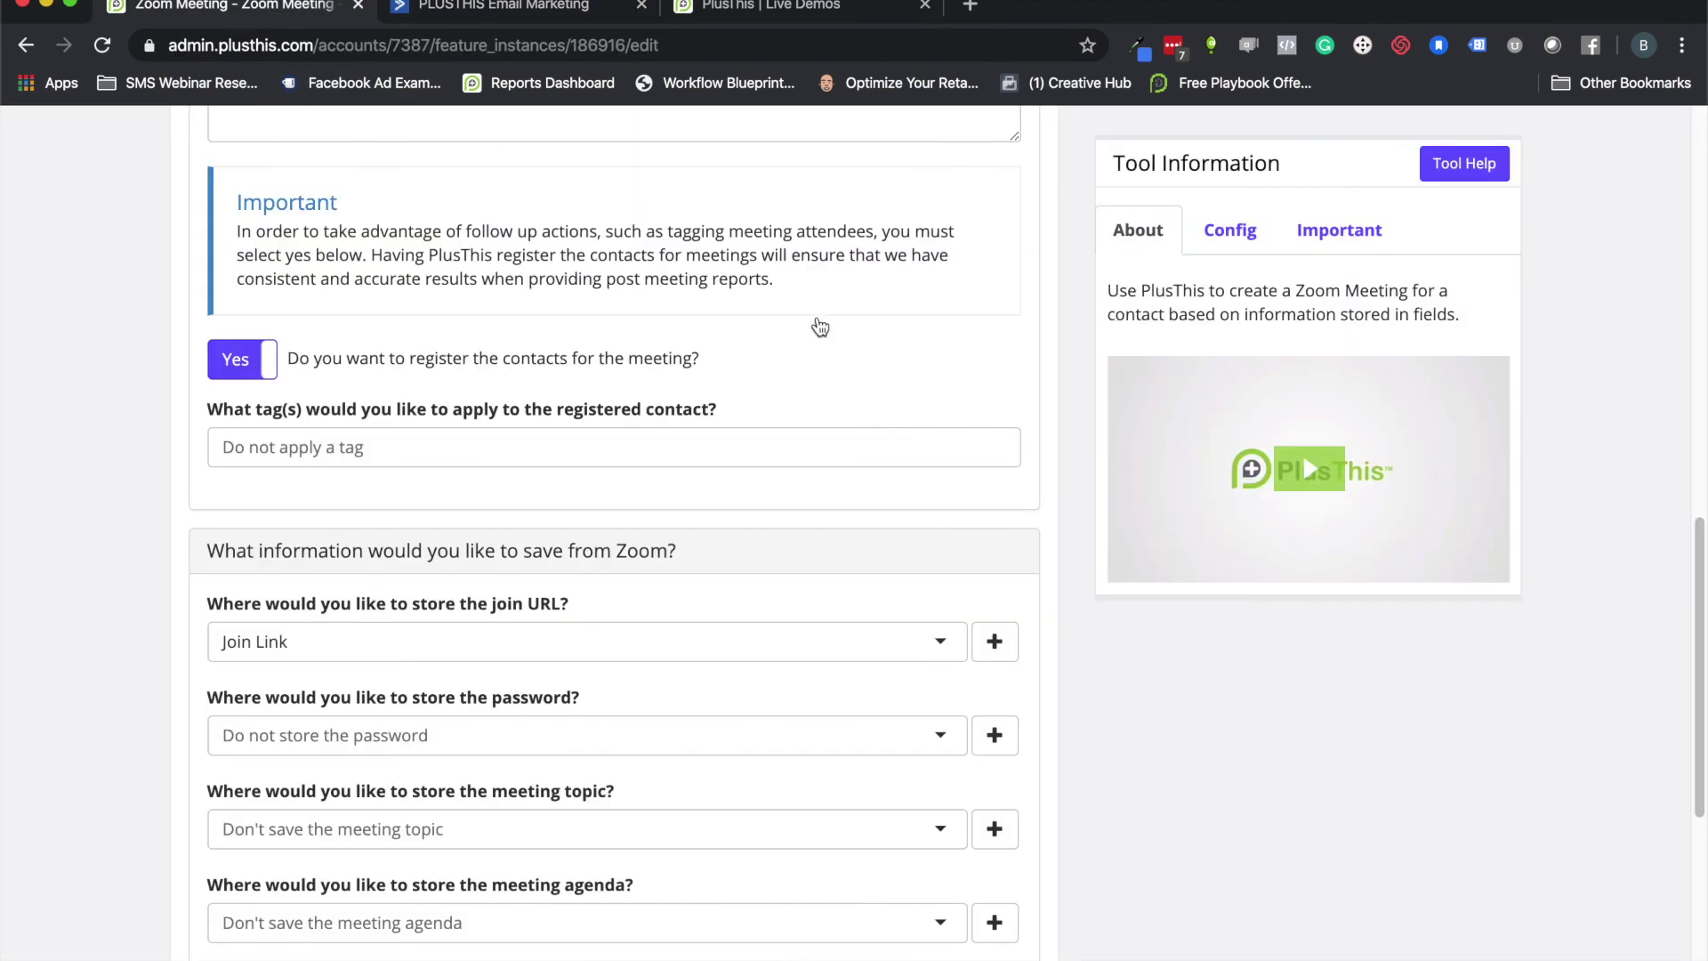
scroll(574, 518, up, 10)
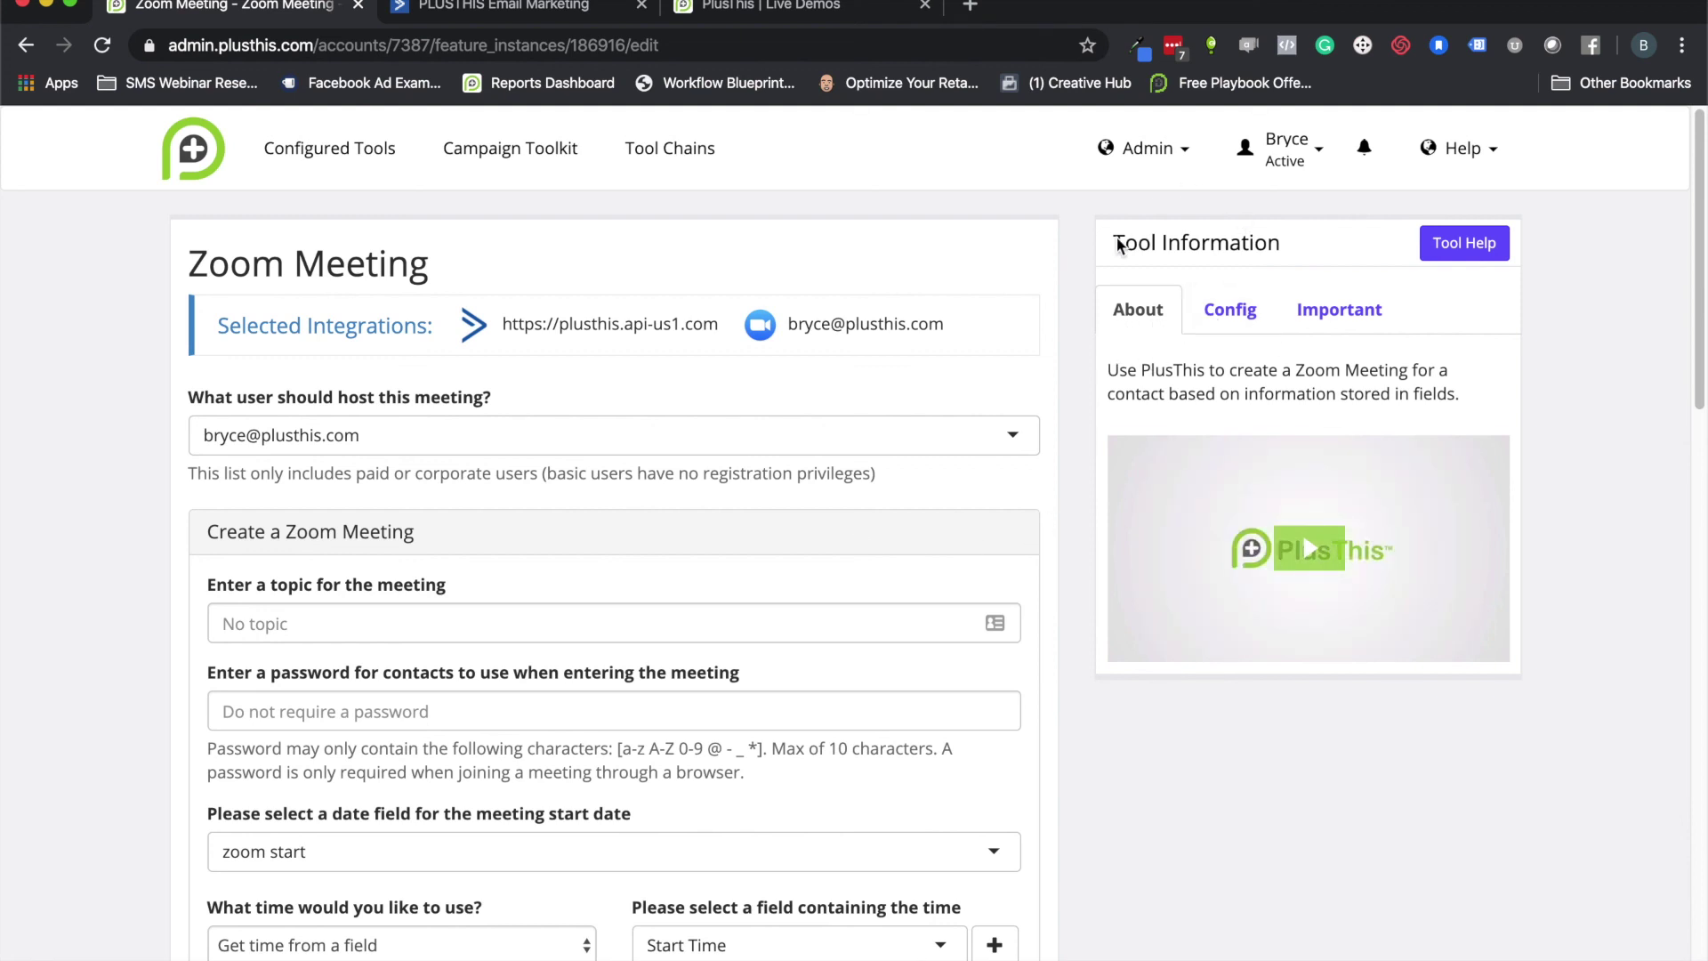
click(1237, 310)
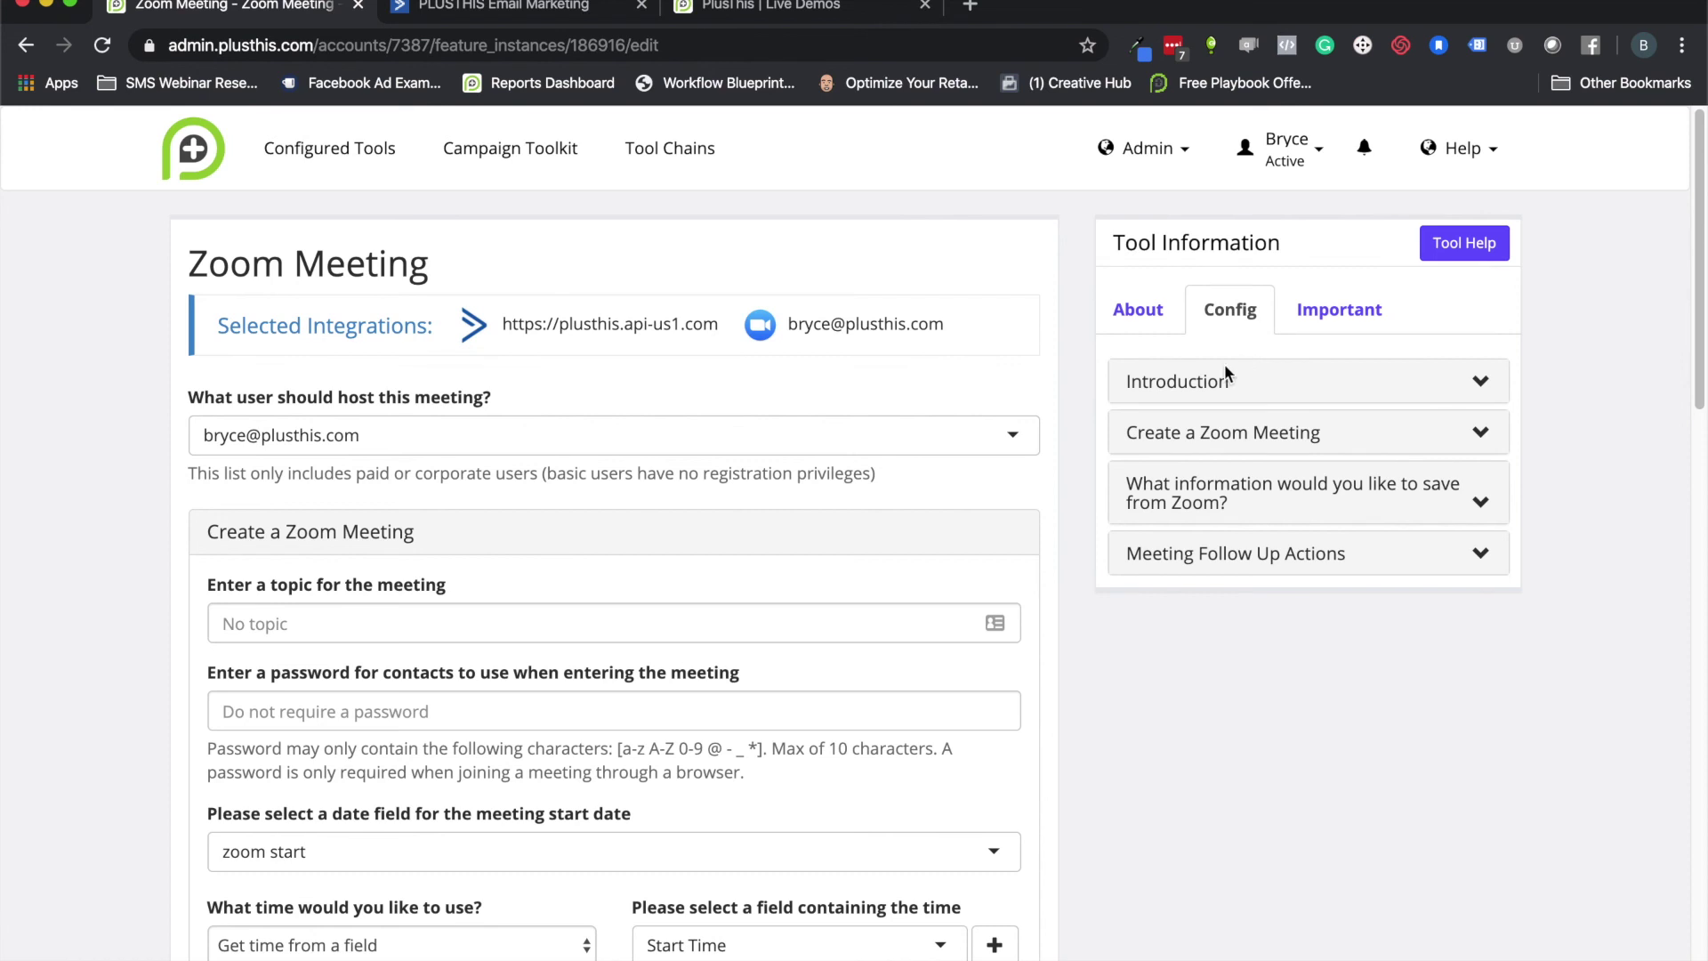
click(1318, 313)
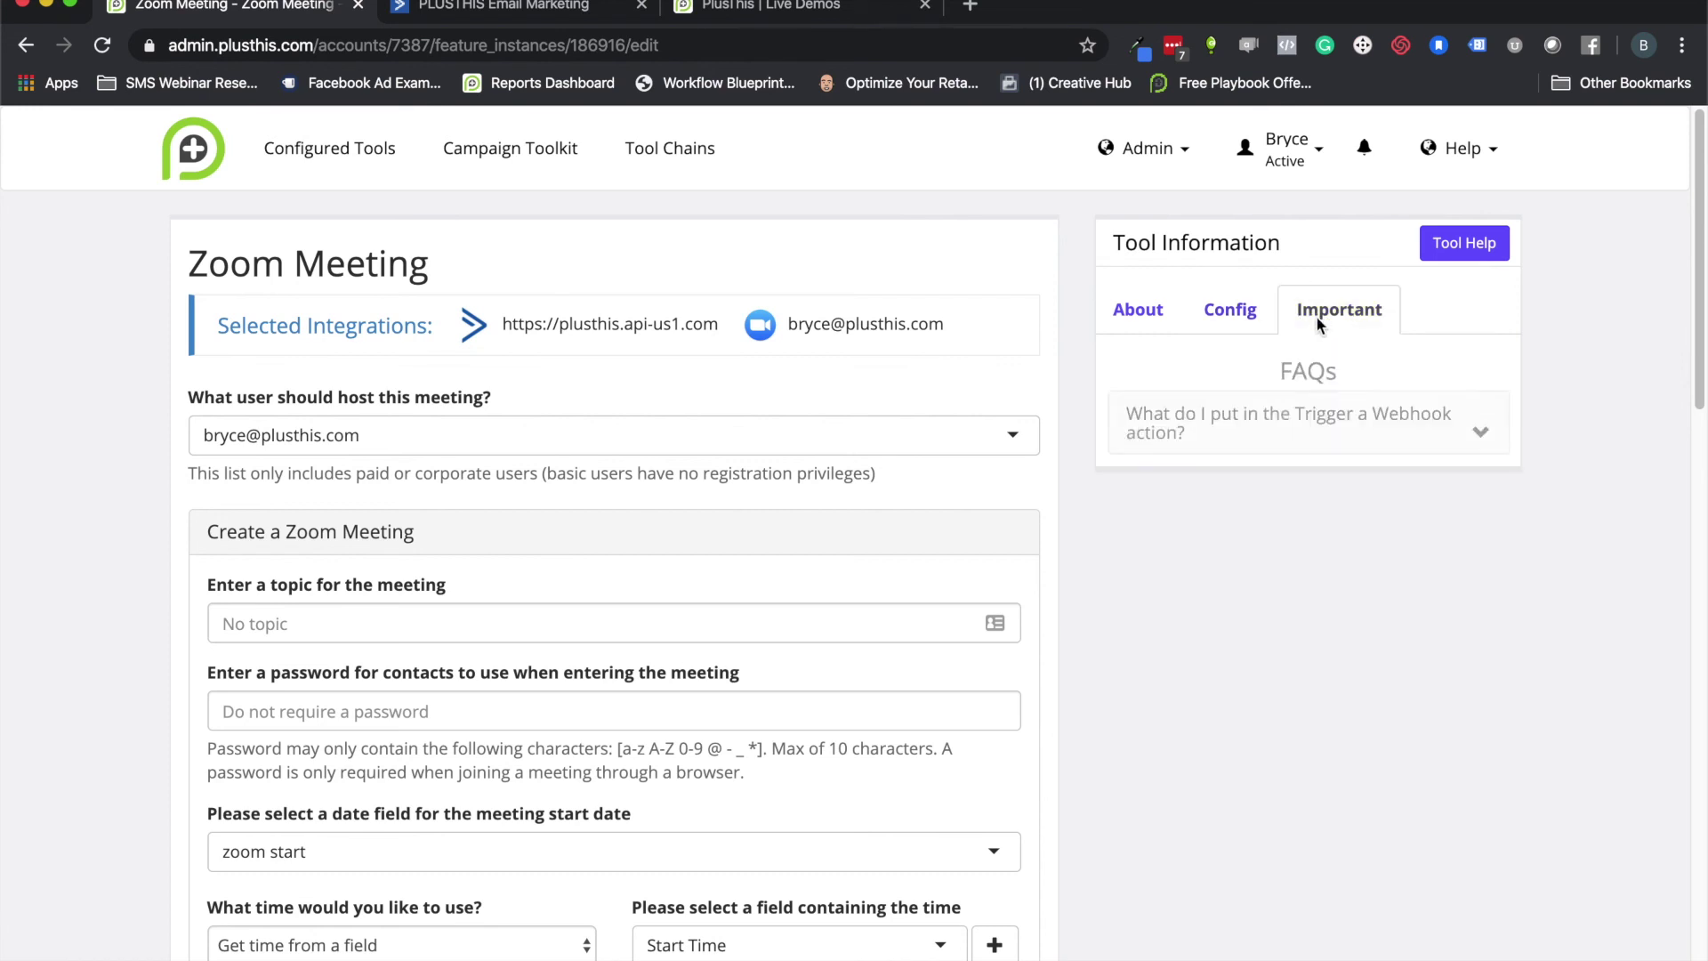
click(1123, 327)
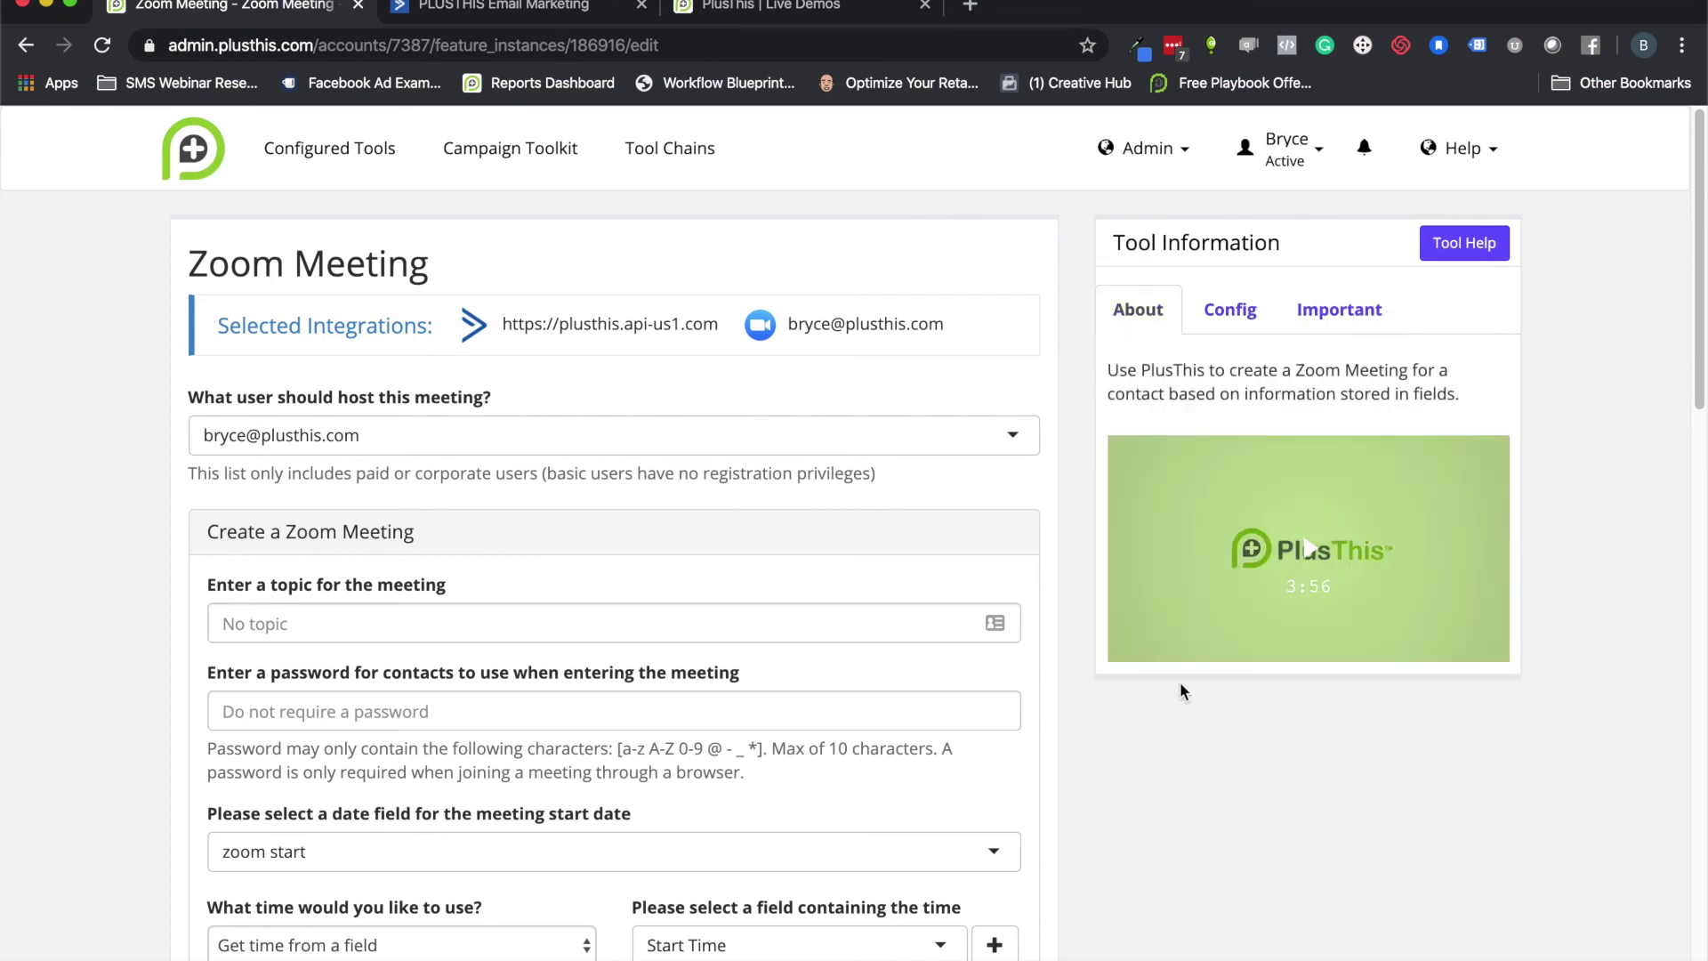